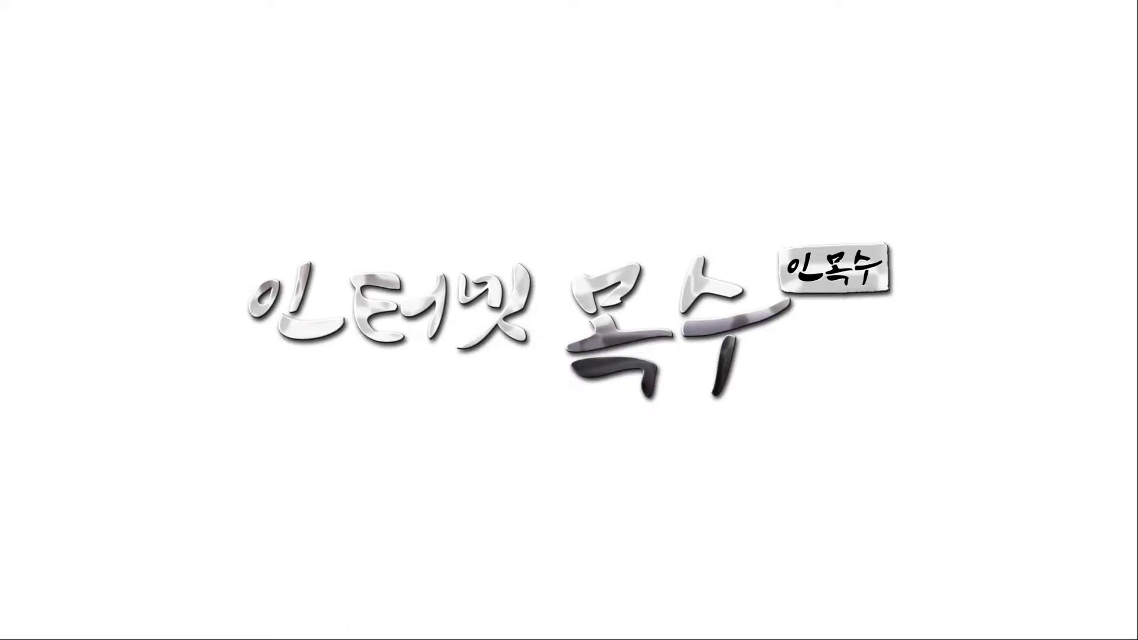
# Leave the preview of the finished 평상 견적 의뢰서 PDF to return to Excel
pyautogui.press('Escape')
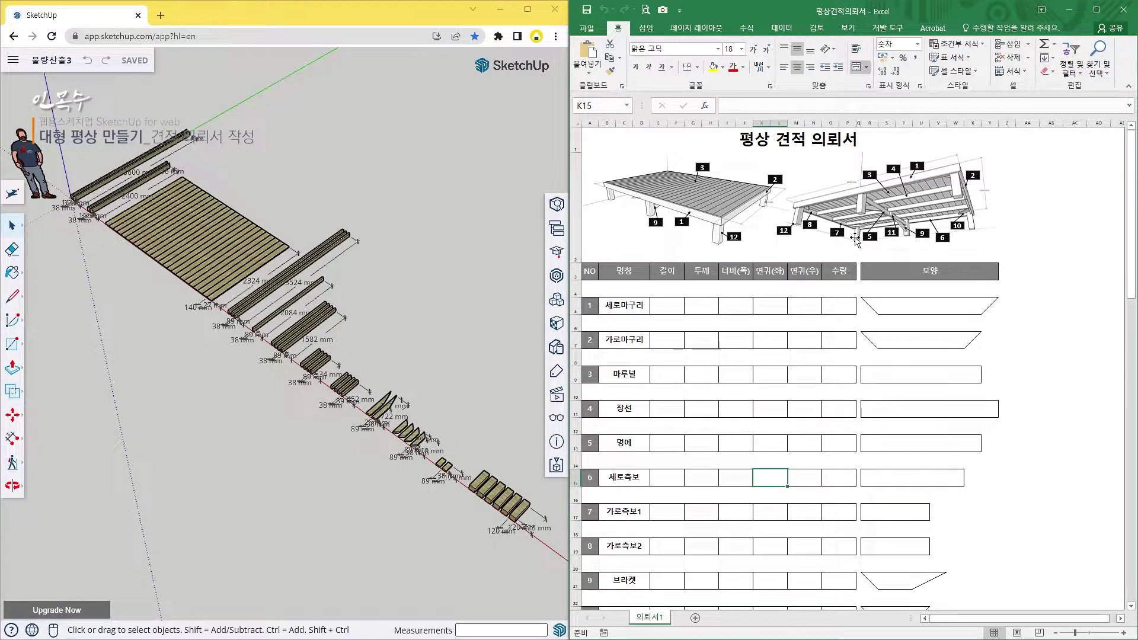
# Place Excel beside SketchUp and scroll through the 12 blank part rows, then back to the top
pyautogui.click(307, 49)
pyautogui.scroll(-3, 675, 329)
pyautogui.scroll(-1, 677, 329)
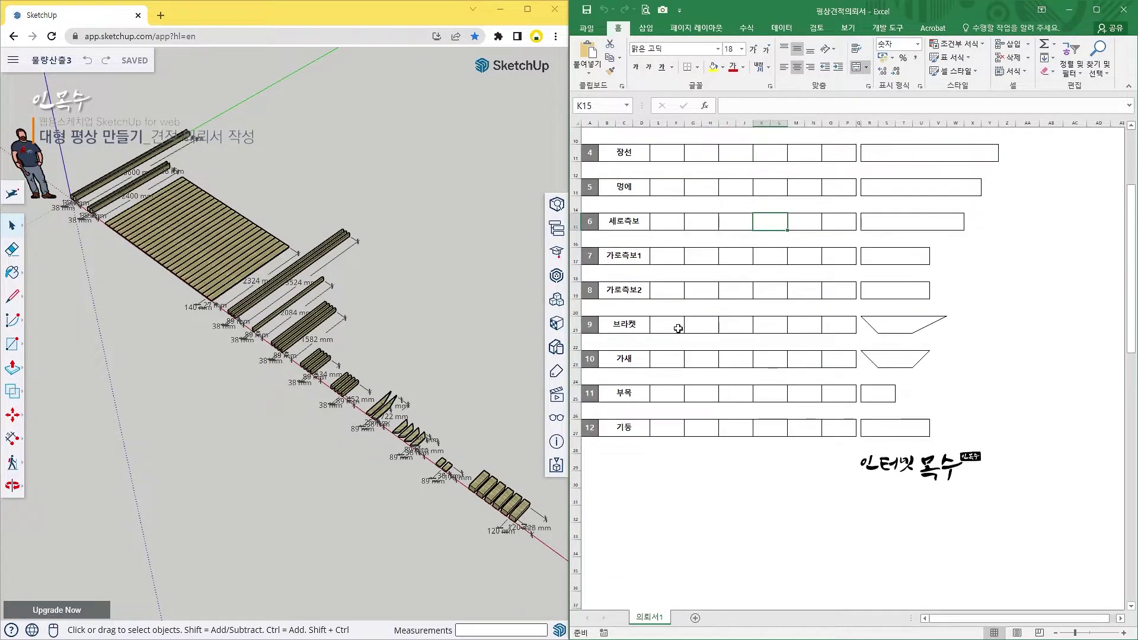
pyautogui.scroll(3, 678, 329)
pyautogui.scroll(-2, 675, 328)
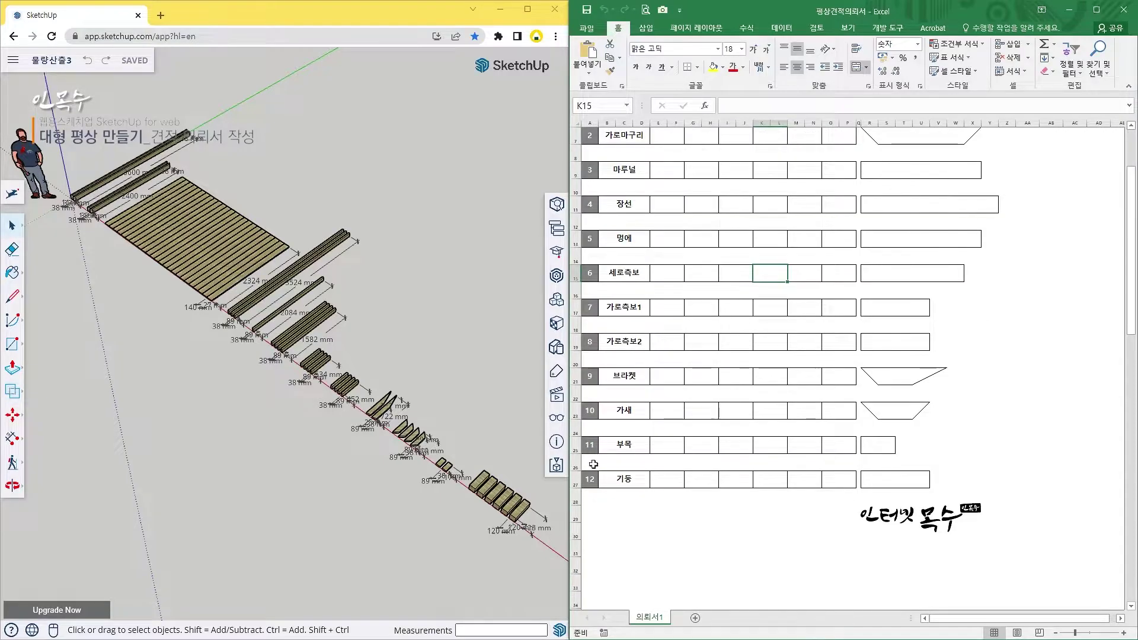
pyautogui.scroll(1, 720, 435)
pyautogui.scroll(2, 652, 355)
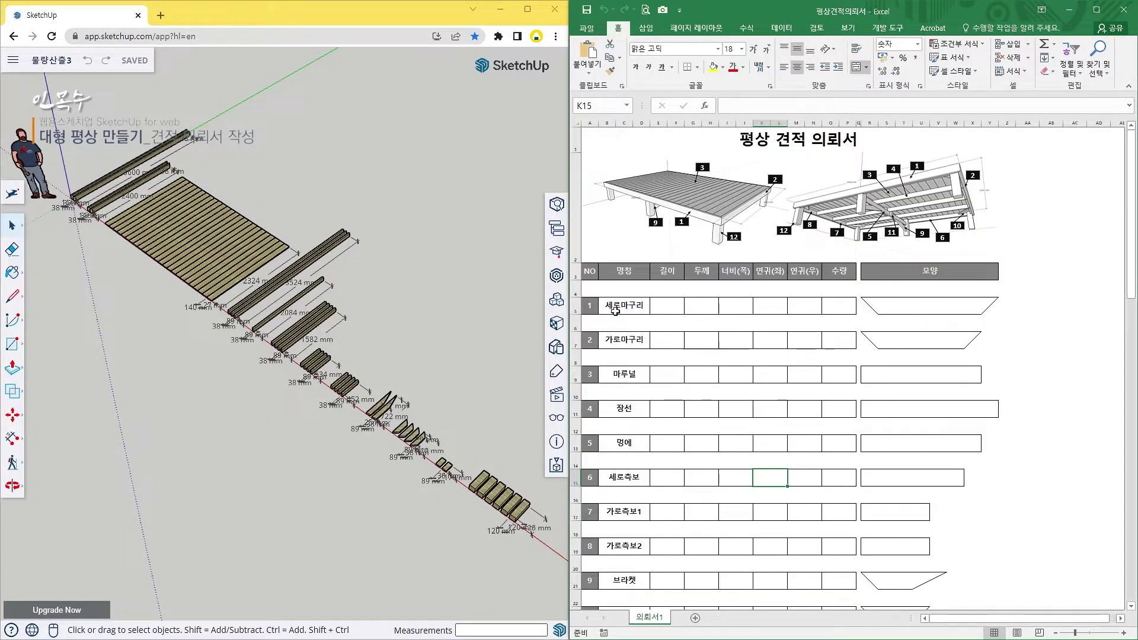
# Enter the 세로마구리 length of 3600, read from the SketchUp model
pyautogui.click(621, 307)
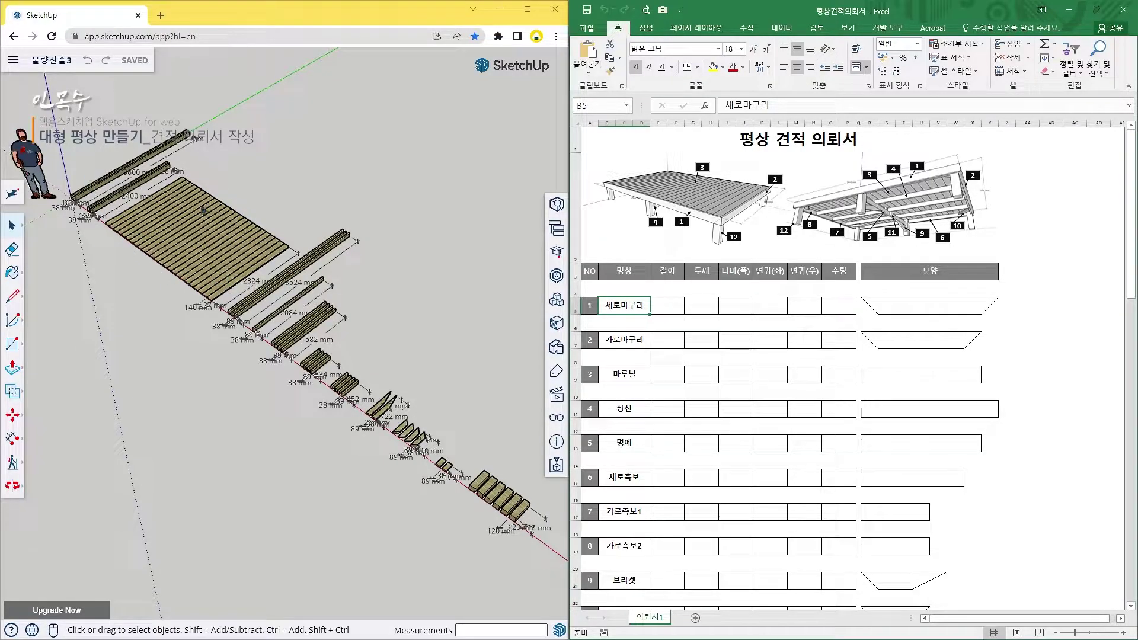
pyautogui.scroll(3, 83, 185)
pyautogui.scroll(2, 83, 185)
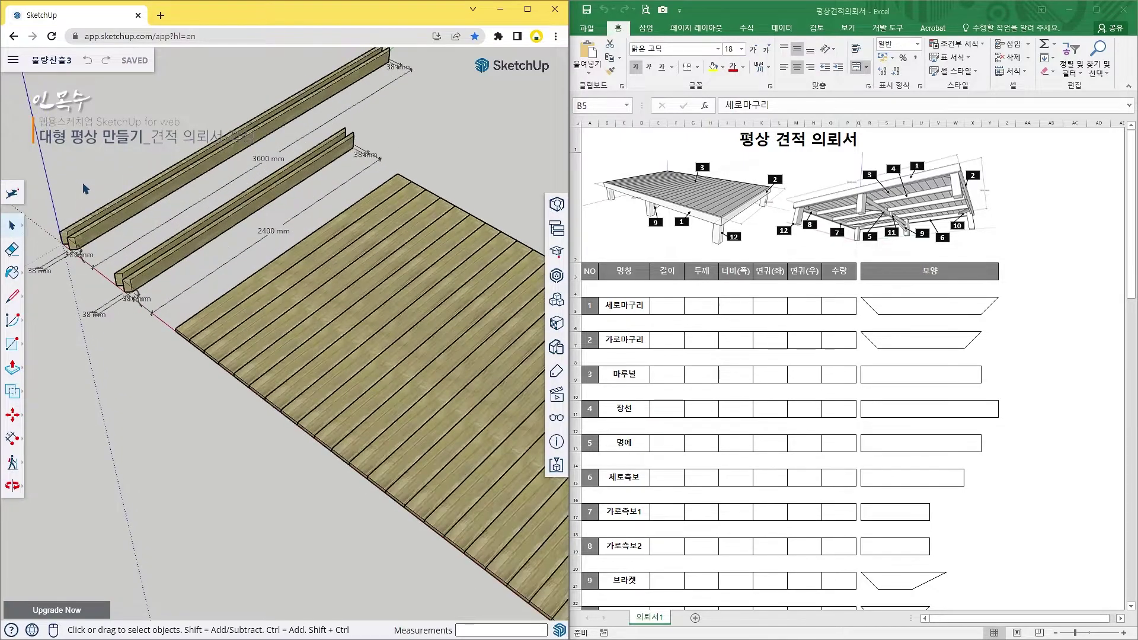
pyautogui.scroll(1, 91, 190)
pyautogui.scroll(2, 131, 219)
pyautogui.scroll(1, 170, 246)
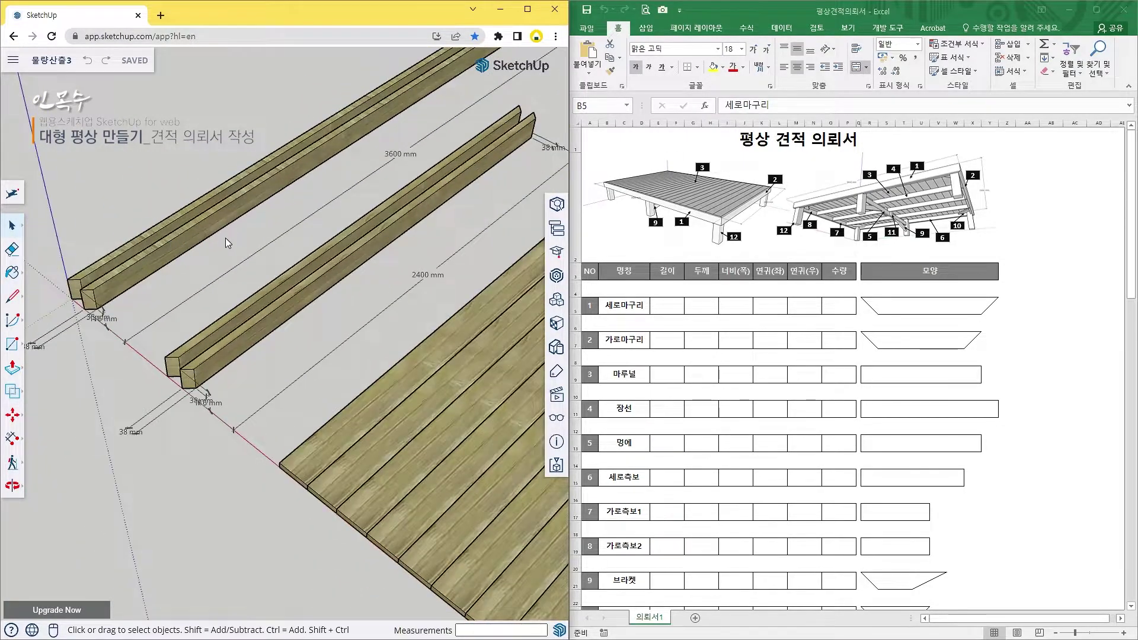
pyautogui.scroll(2, 229, 241)
pyautogui.moveTo(237, 389)
pyautogui.mouseDown()
pyautogui.moveTo(176, 393)
pyautogui.moveTo(313, 346)
pyautogui.mouseUp()
pyautogui.scroll(2, 176, 393)
pyautogui.scroll(2, 318, 287)
pyautogui.scroll(2, 322, 289)
pyautogui.scroll(-1, 346, 281)
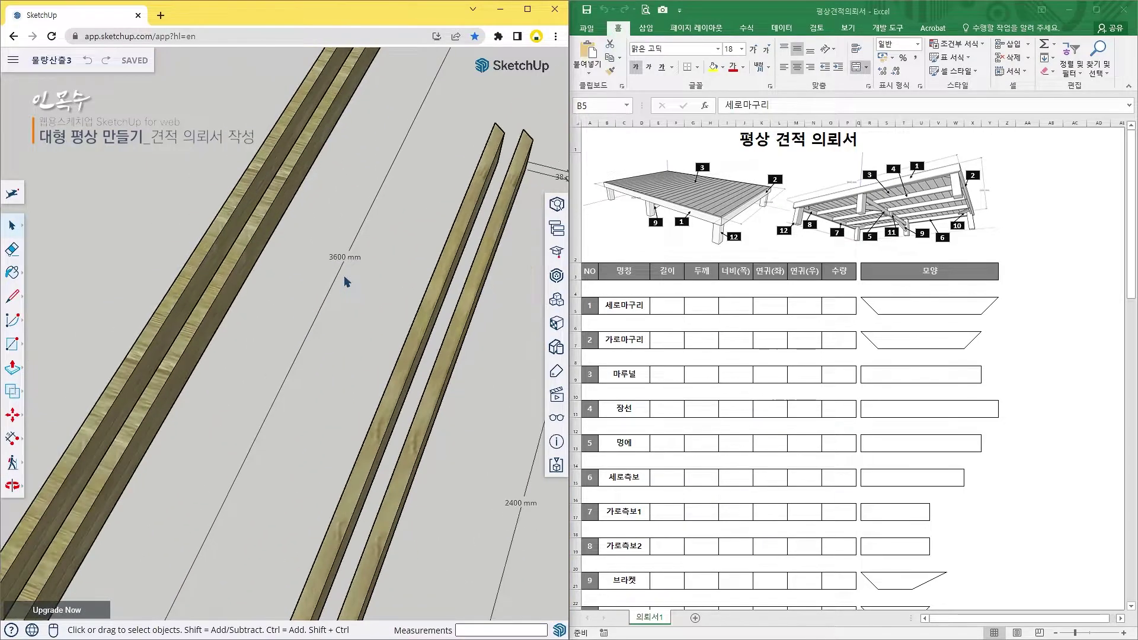
pyautogui.click(676, 309)
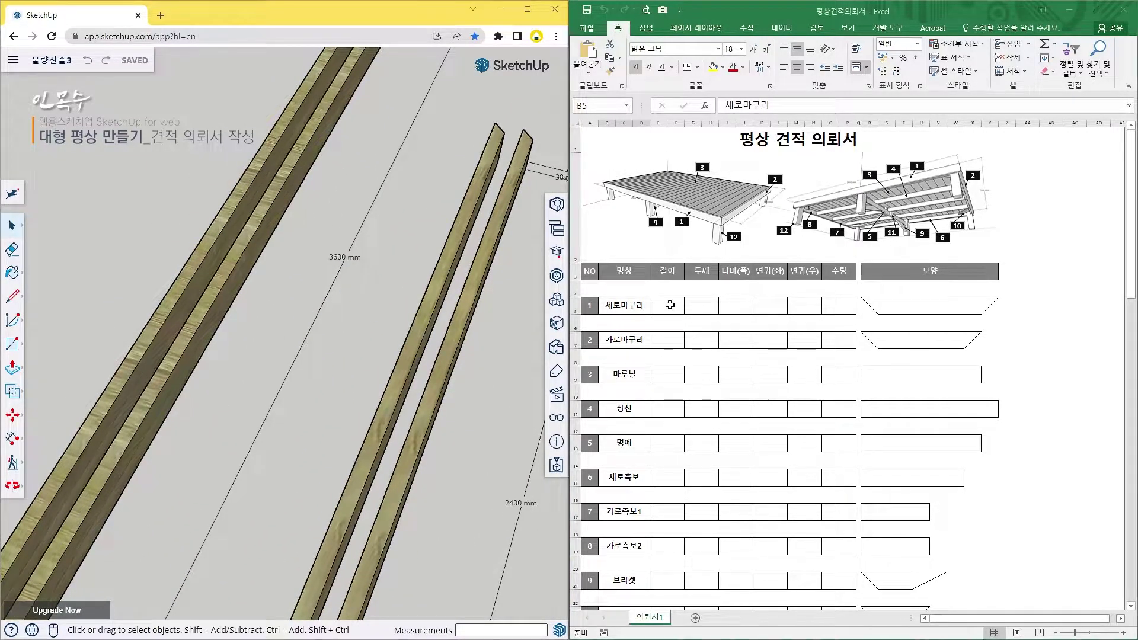
pyautogui.write('3600')
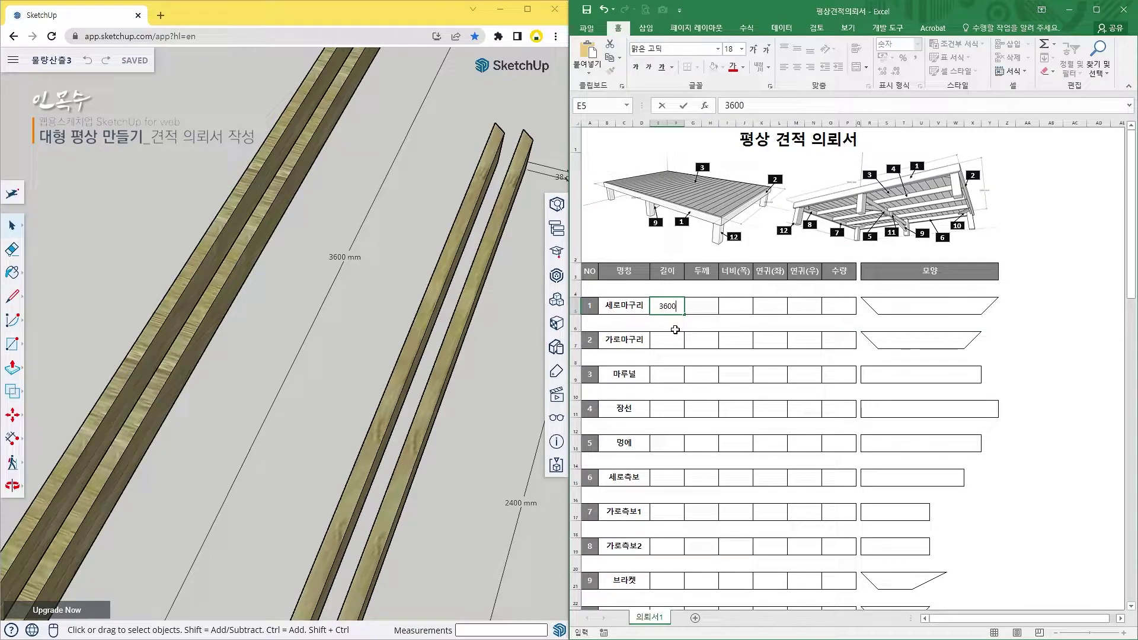
pyautogui.press('Tab')
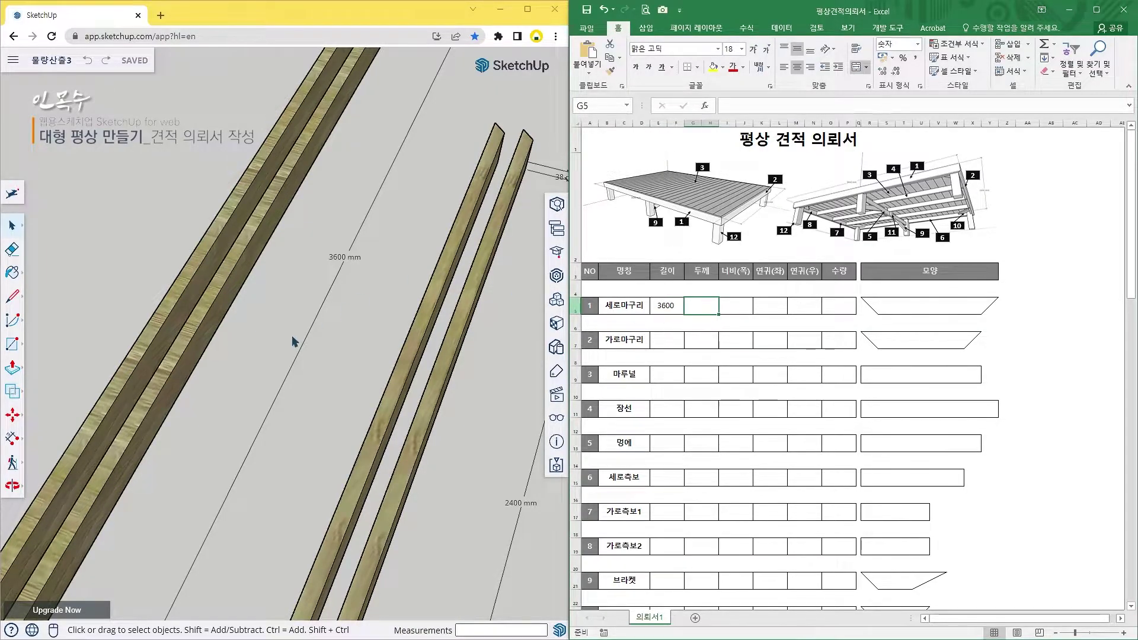
# Enter thickness 38 and width 116 for 세로마구리, checking the timber ends in SketchUp
pyautogui.scroll(-2, 295, 340)
pyautogui.scroll(-2, 201, 353)
pyautogui.scroll(-2, 201, 354)
pyautogui.scroll(2, 201, 354)
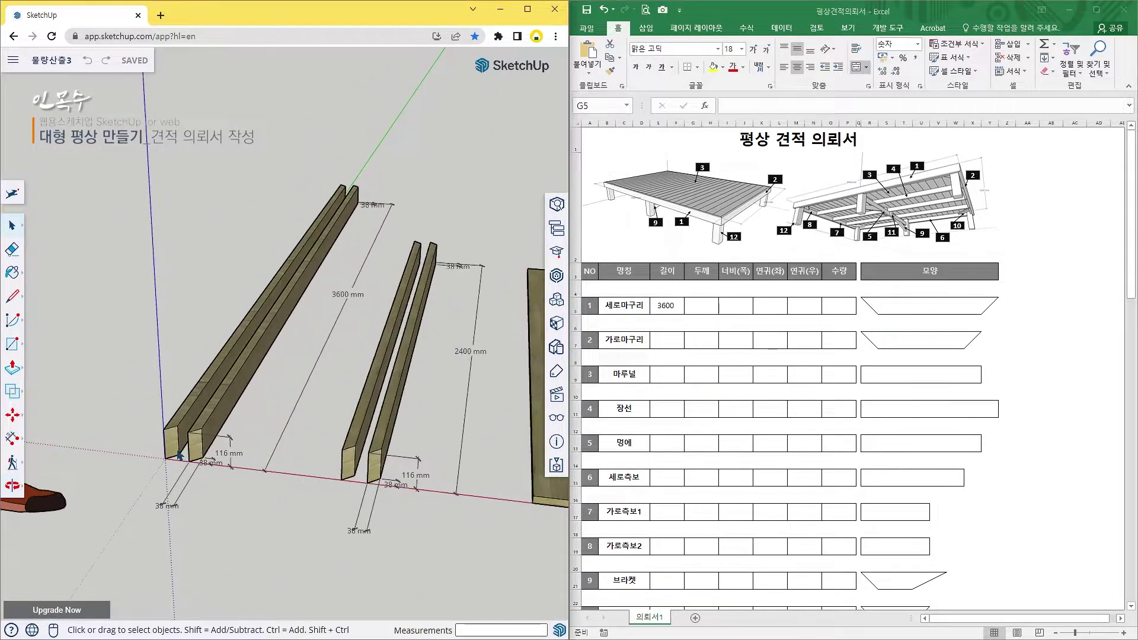
pyautogui.scroll(2, 190, 445)
pyautogui.scroll(2, 178, 540)
pyautogui.moveTo(201, 529); pyautogui.dragTo(165, 442)
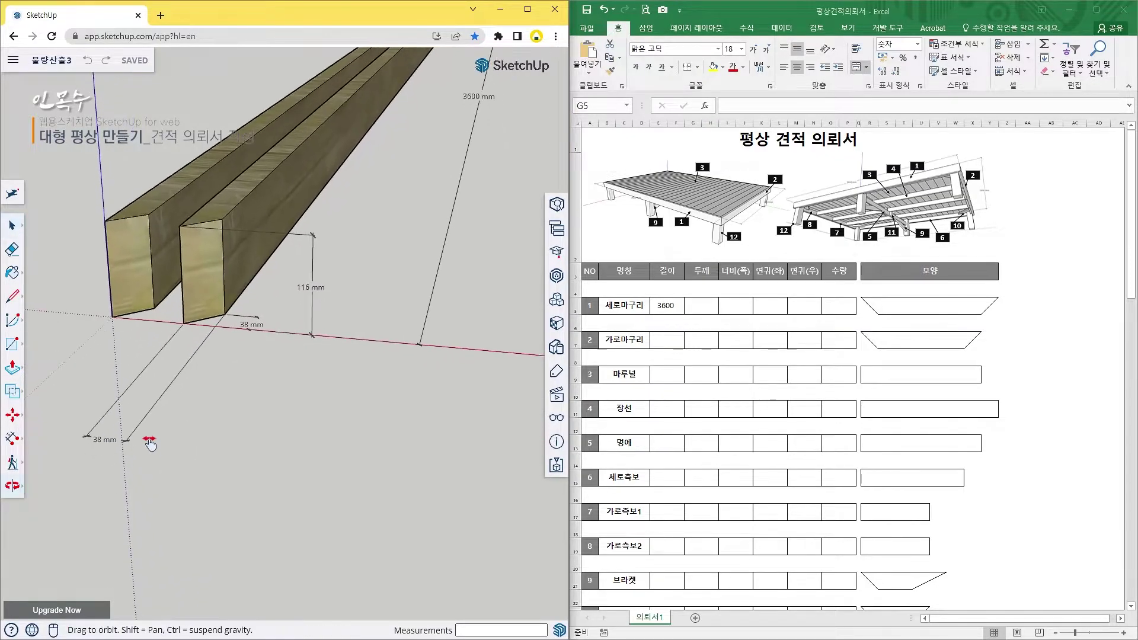
pyautogui.moveTo(219, 394); pyautogui.dragTo(202, 429)
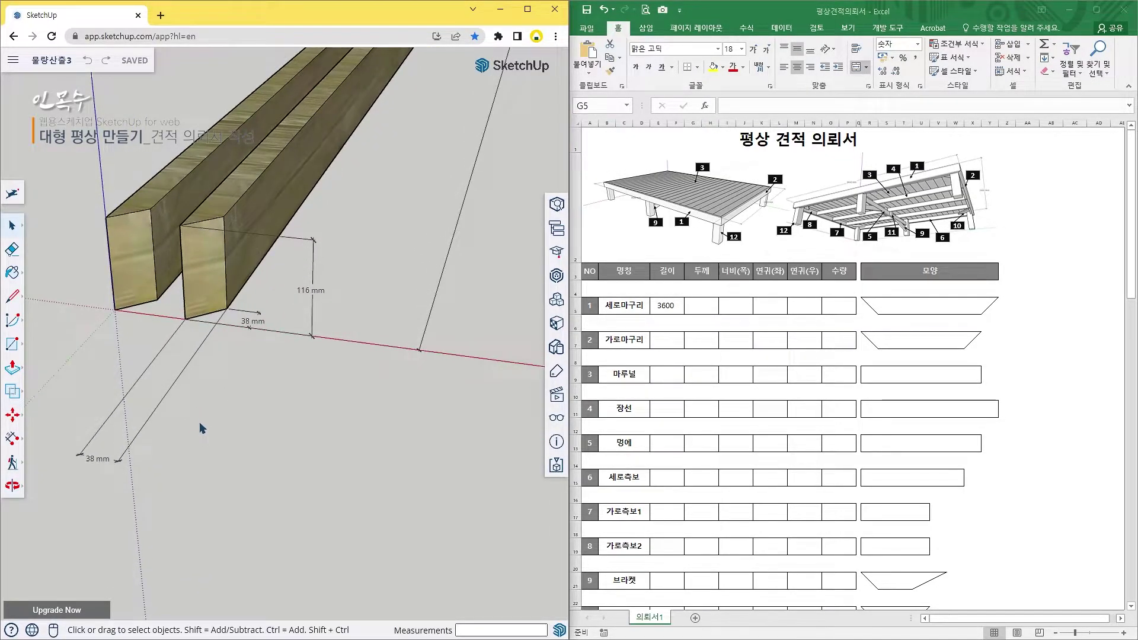
pyautogui.click(705, 308)
pyautogui.write('38')
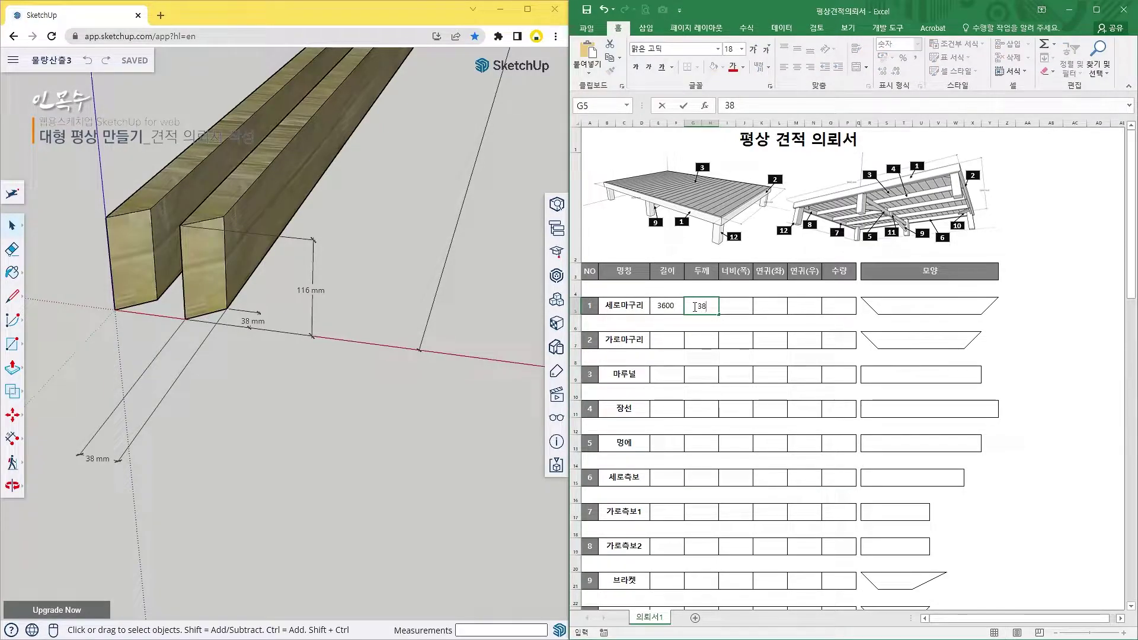
pyautogui.press('Tab')
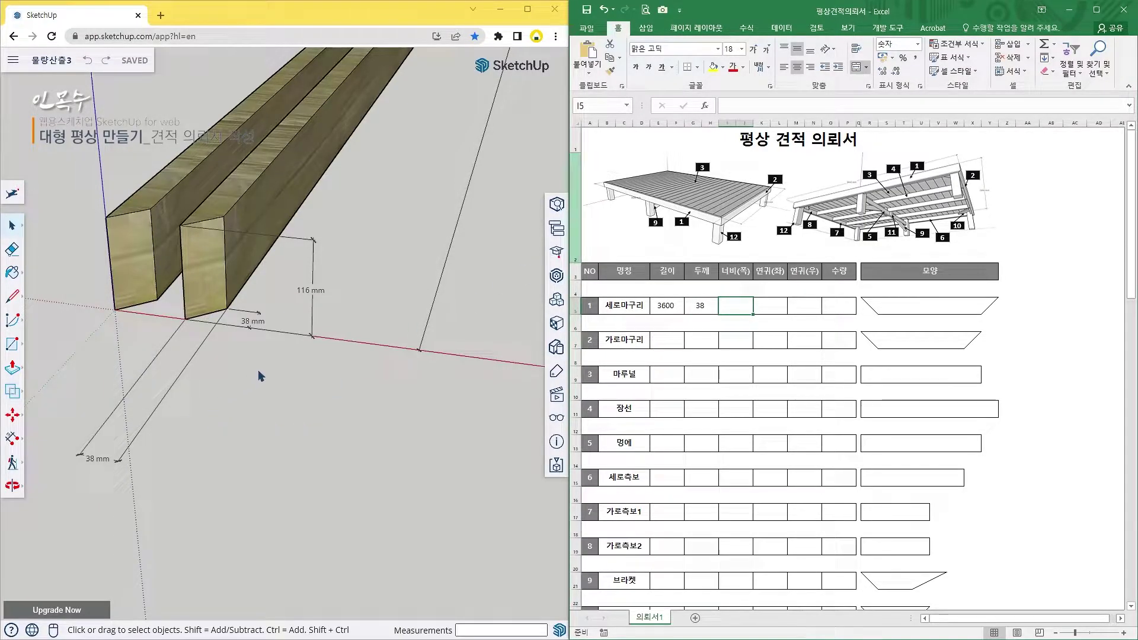
pyautogui.scroll(2, 305, 296)
pyautogui.scroll(2, 193, 222)
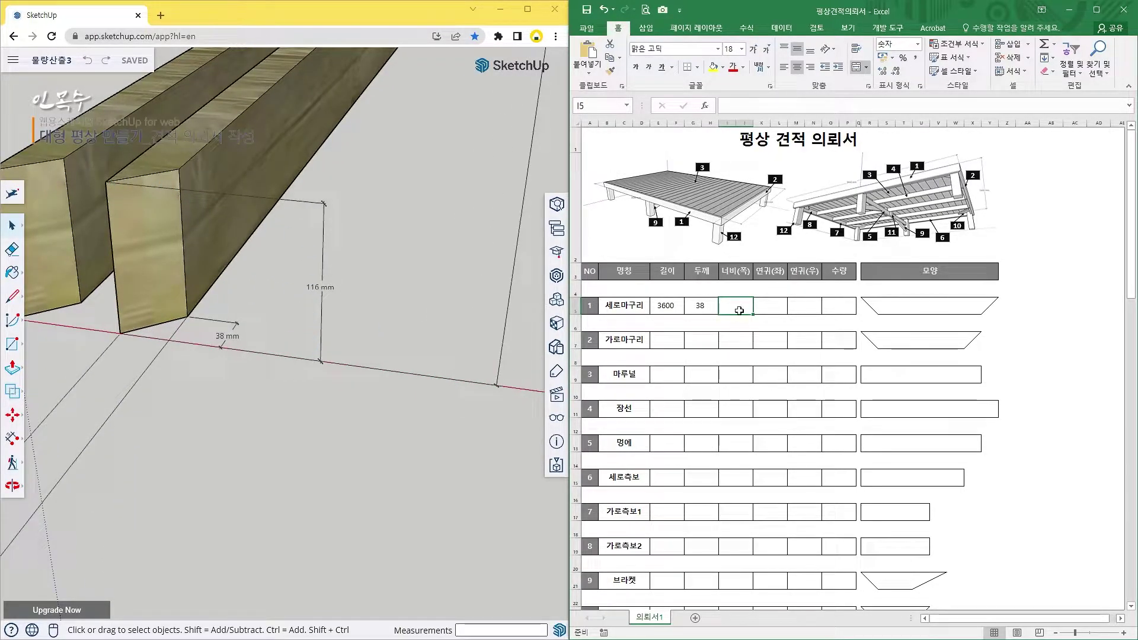
pyautogui.write('116')
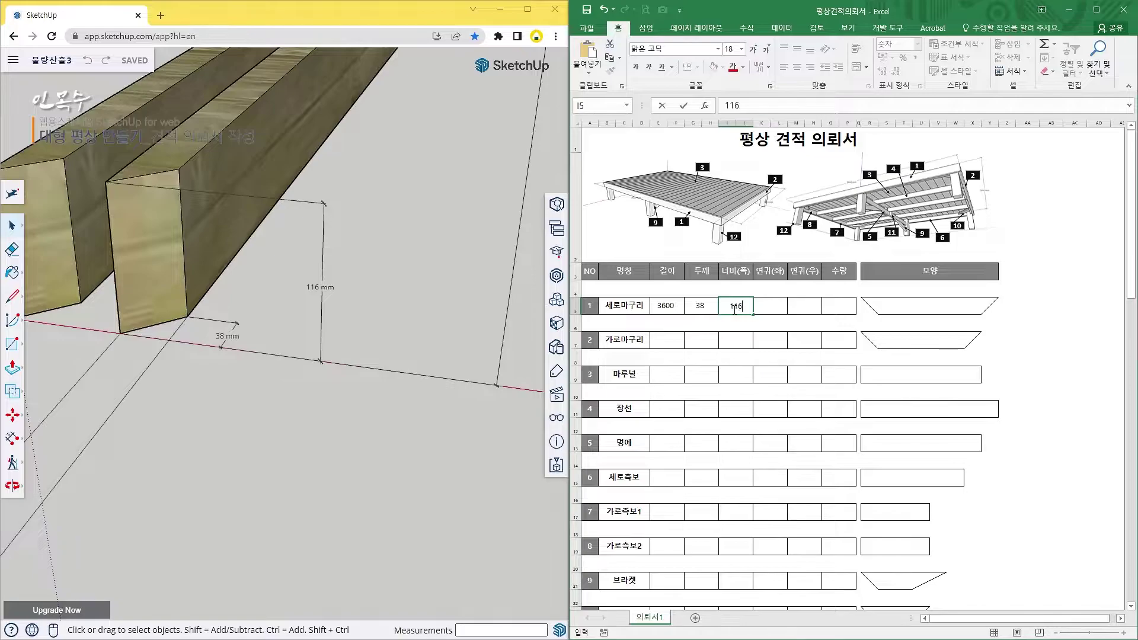
pyautogui.press('Tab')
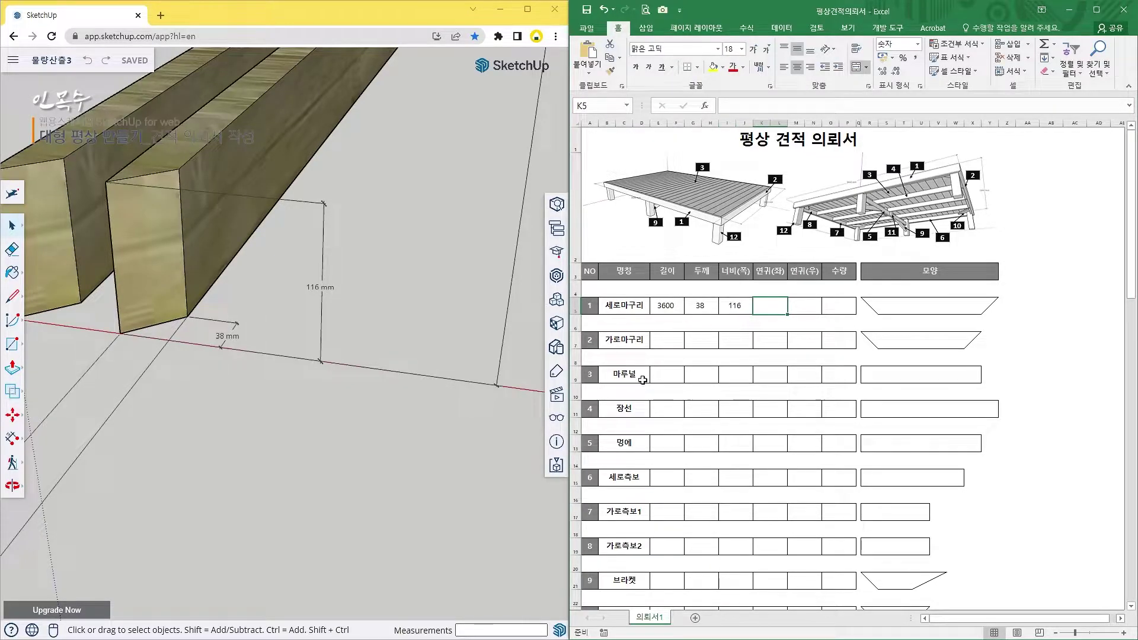
# Enter 38 as the 세로마구리 left miter after checking the end cut
pyautogui.moveTo(392, 282)
pyautogui.mouseDown()
pyautogui.moveTo(289, 357)
pyautogui.moveTo(243, 375)
pyautogui.moveTo(307, 309)
pyautogui.mouseUp()
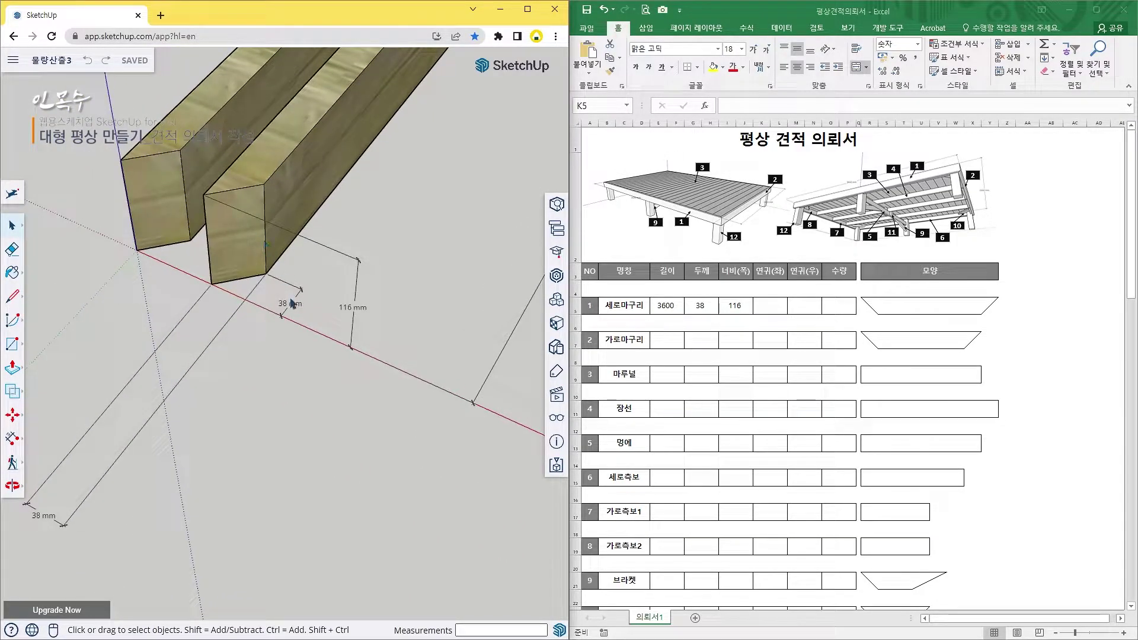
pyautogui.click(772, 305)
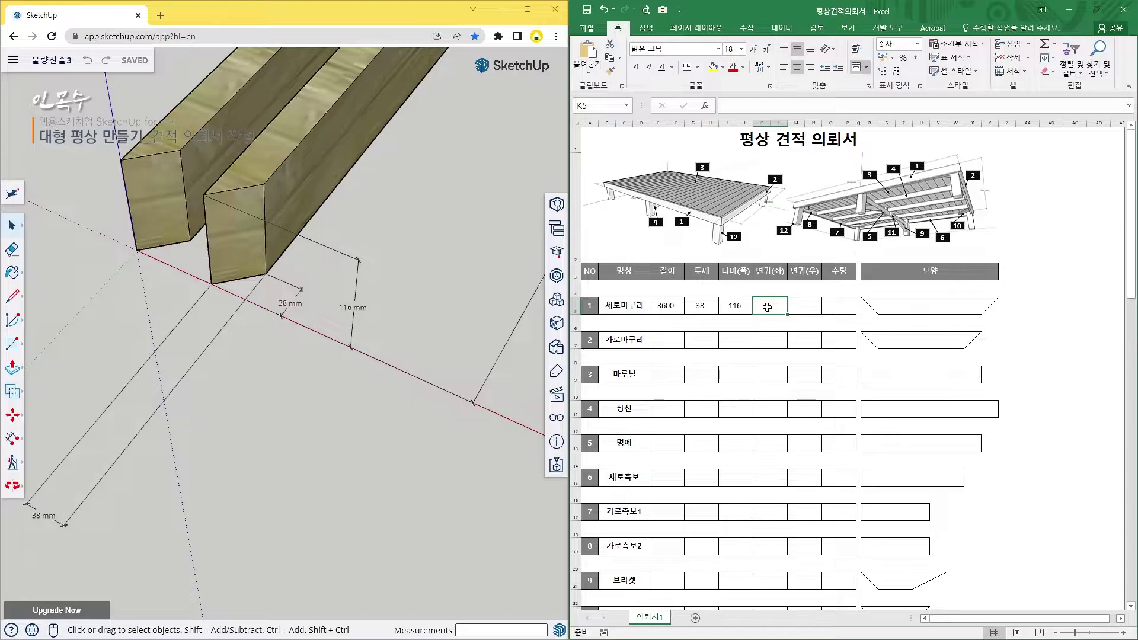
pyautogui.write('38')
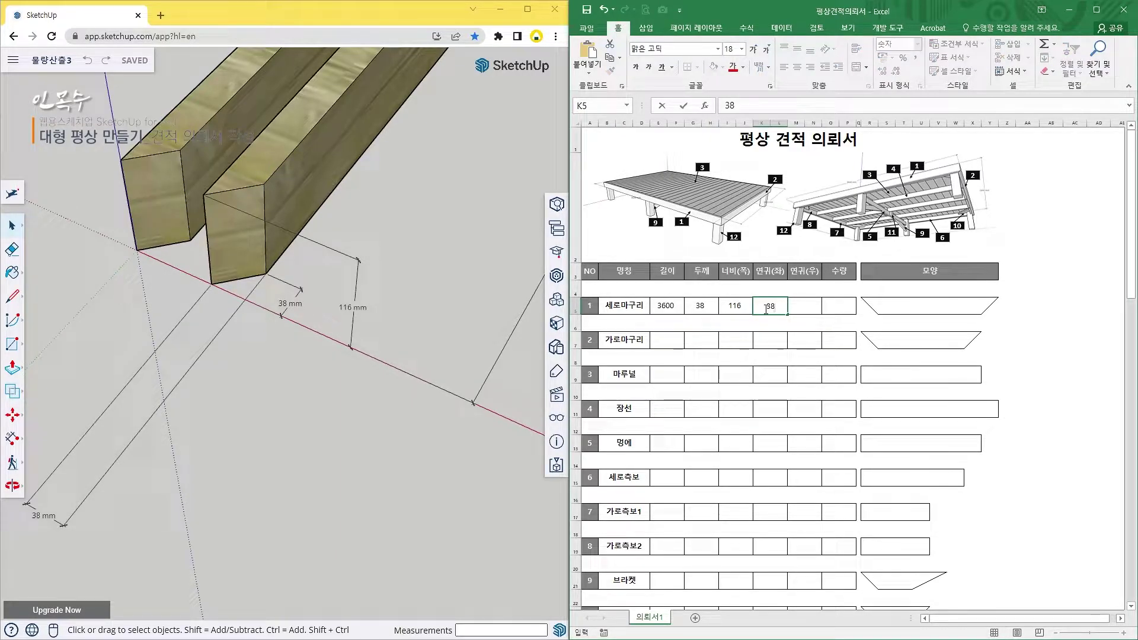
pyautogui.click(805, 312)
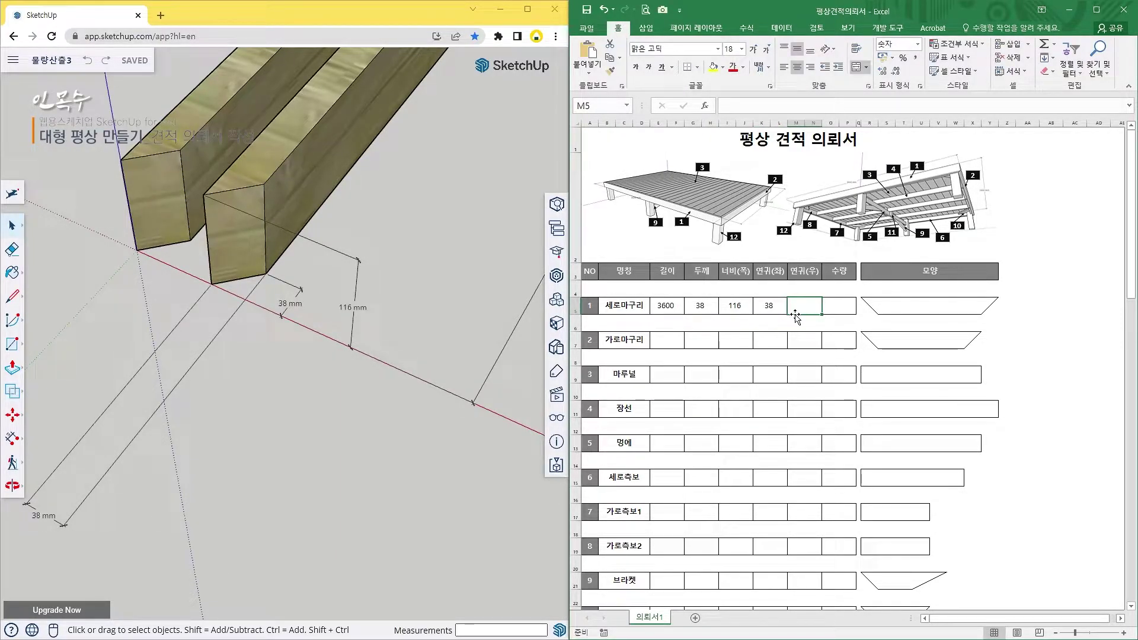
# Set the 세로마구리 right miter to 38 and its quantity to 2
pyautogui.scroll(-5, 345, 237)
pyautogui.scroll(-5, 346, 237)
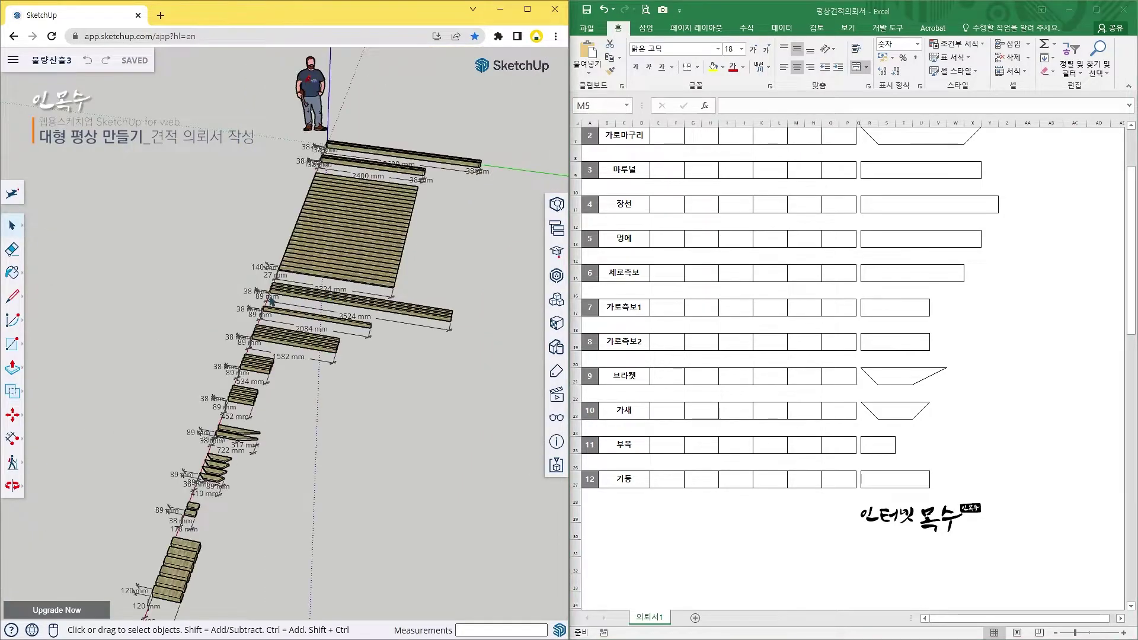
pyautogui.scroll(2, 413, 111)
pyautogui.scroll(2, 413, 111)
pyautogui.scroll(2, 413, 110)
pyautogui.scroll(2, 299, 470)
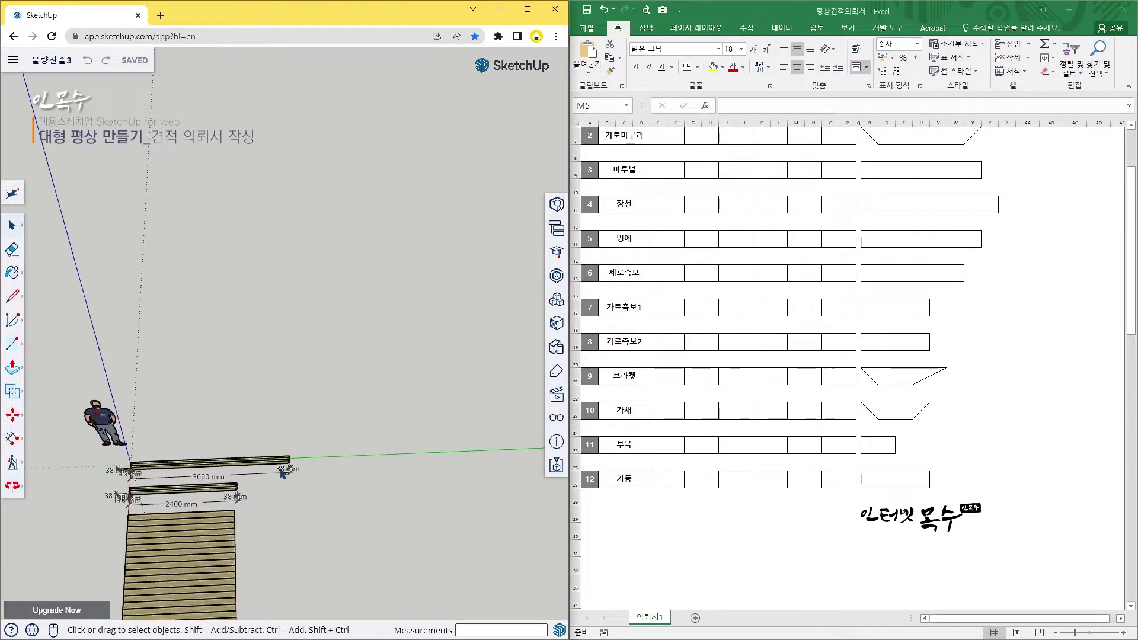
pyautogui.scroll(2, 299, 470)
pyautogui.scroll(2, 300, 470)
pyautogui.scroll(2, 299, 470)
pyautogui.moveTo(307, 465); pyautogui.dragTo(391, 252)
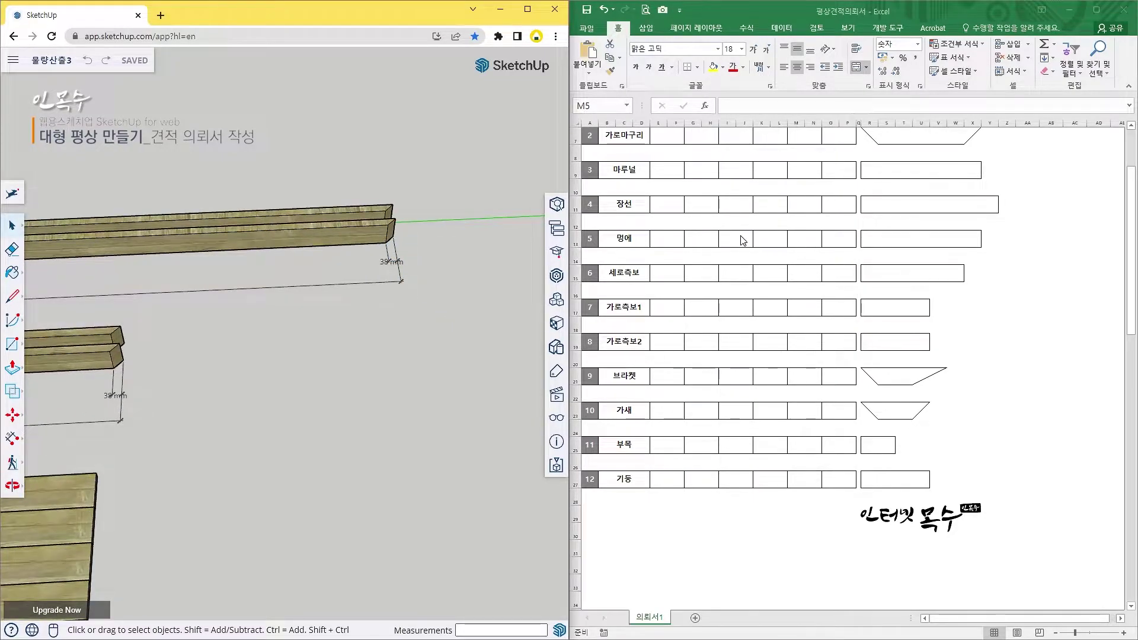
pyautogui.scroll(2, 744, 240)
pyautogui.click(802, 301)
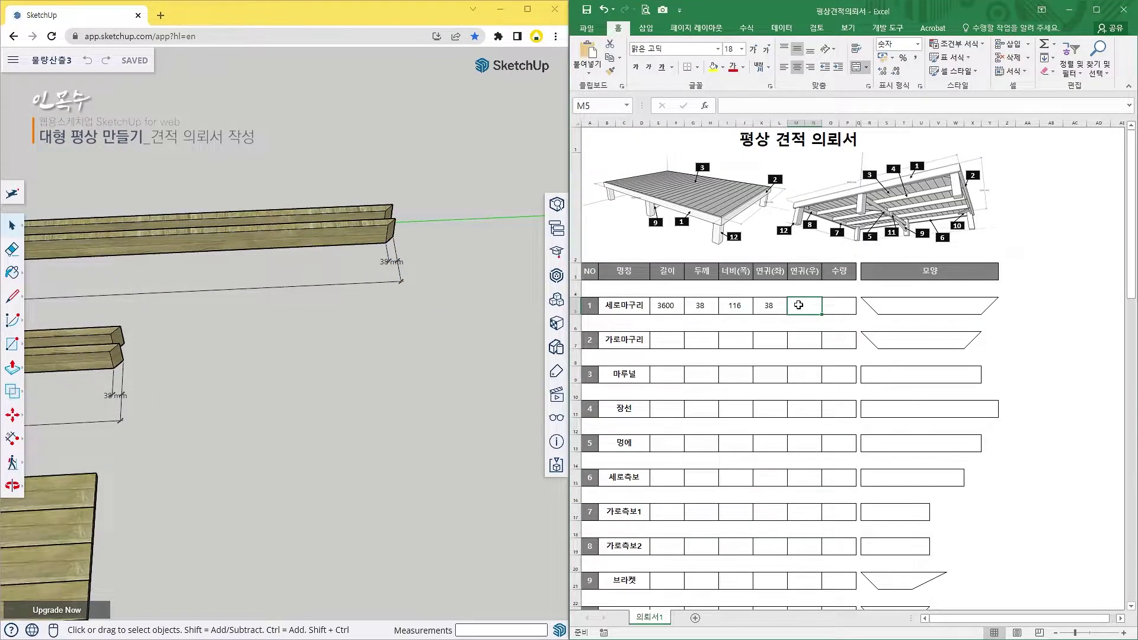
pyautogui.write('38')
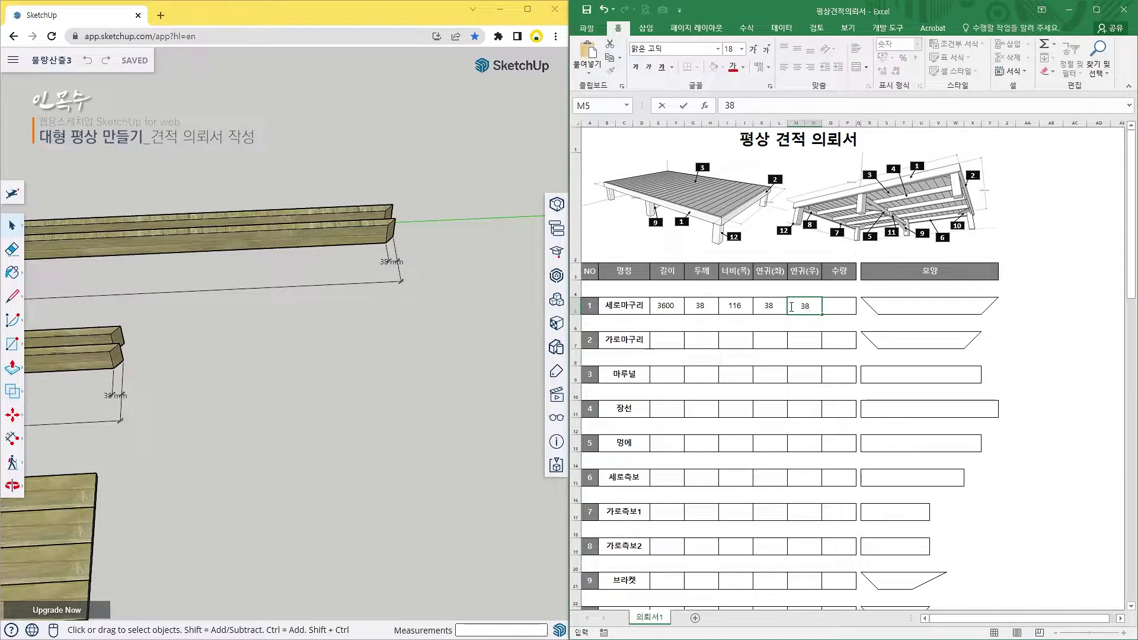
pyautogui.press('Tab')
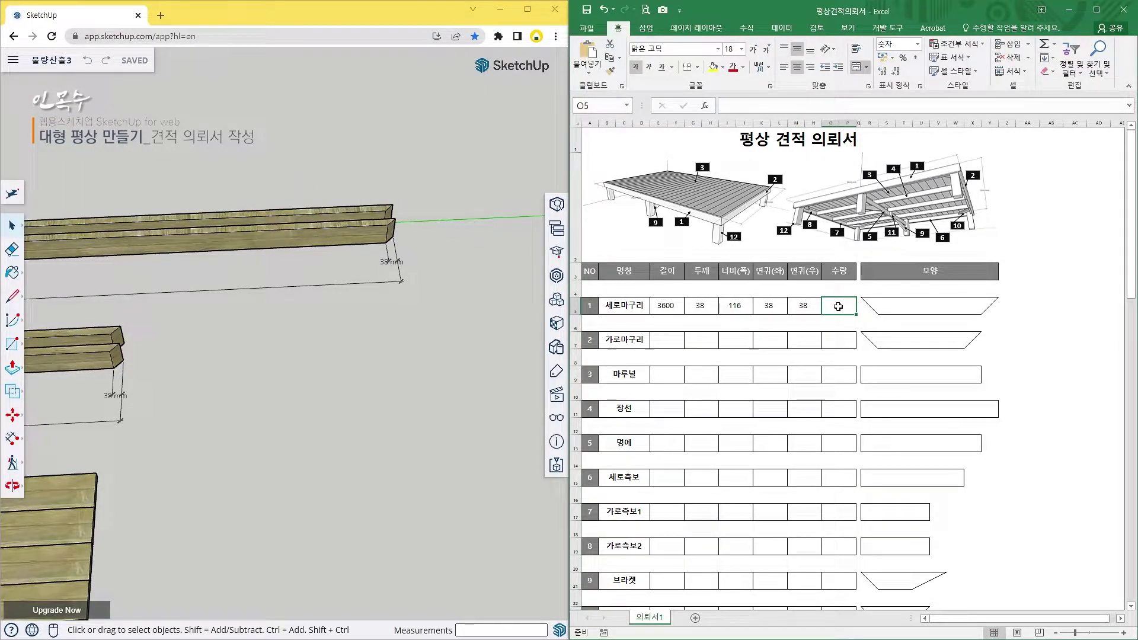
pyautogui.write('2')
pyautogui.press('Down')
# Enter the 가로마구리 length of 2400, read from the SketchUp beams
pyautogui.scroll(-3, 838, 306)
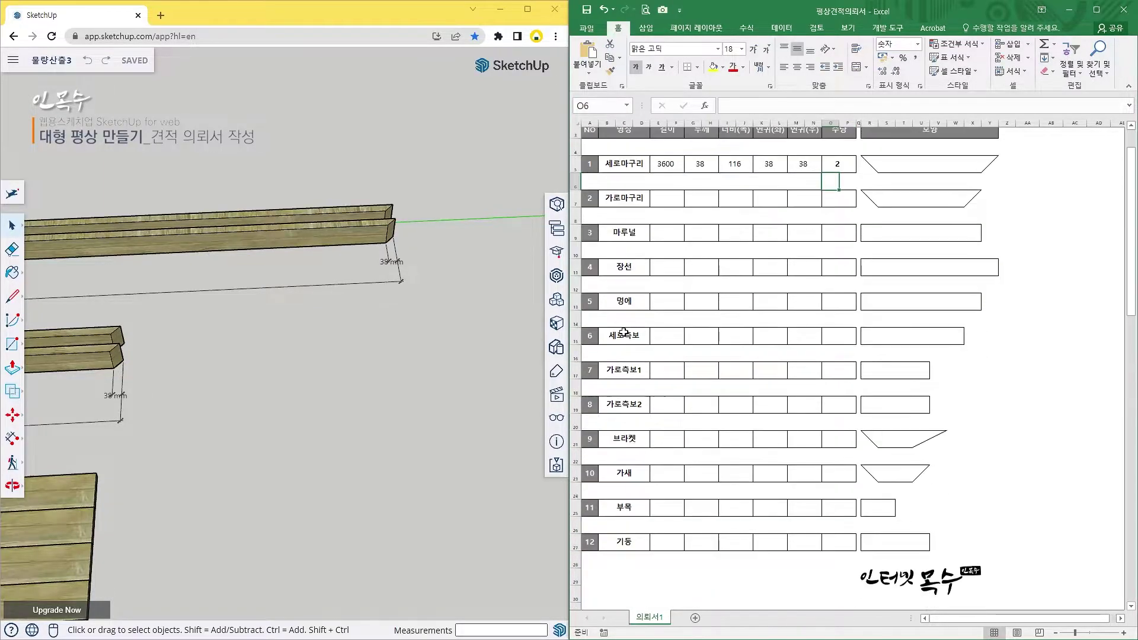
pyautogui.scroll(-2, 386, 347)
pyautogui.scroll(-2, 363, 384)
pyautogui.scroll(2, 331, 389)
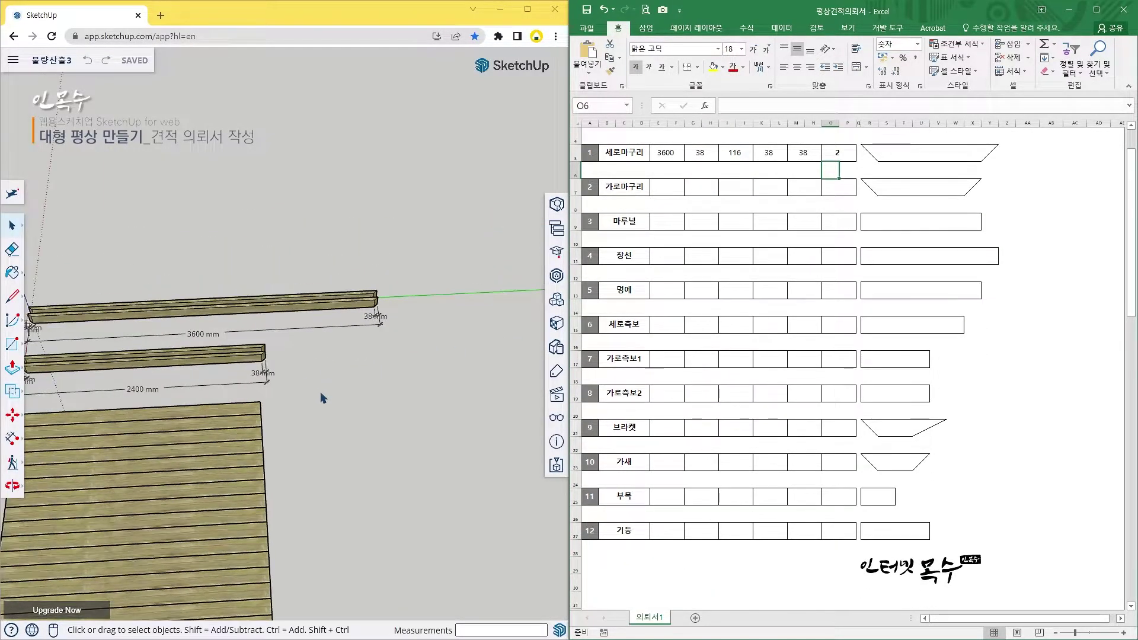
pyautogui.scroll(3, 320, 396)
pyautogui.moveTo(320, 396)
pyautogui.mouseDown()
pyautogui.moveTo(220, 351)
pyautogui.moveTo(249, 373)
pyautogui.mouseUp()
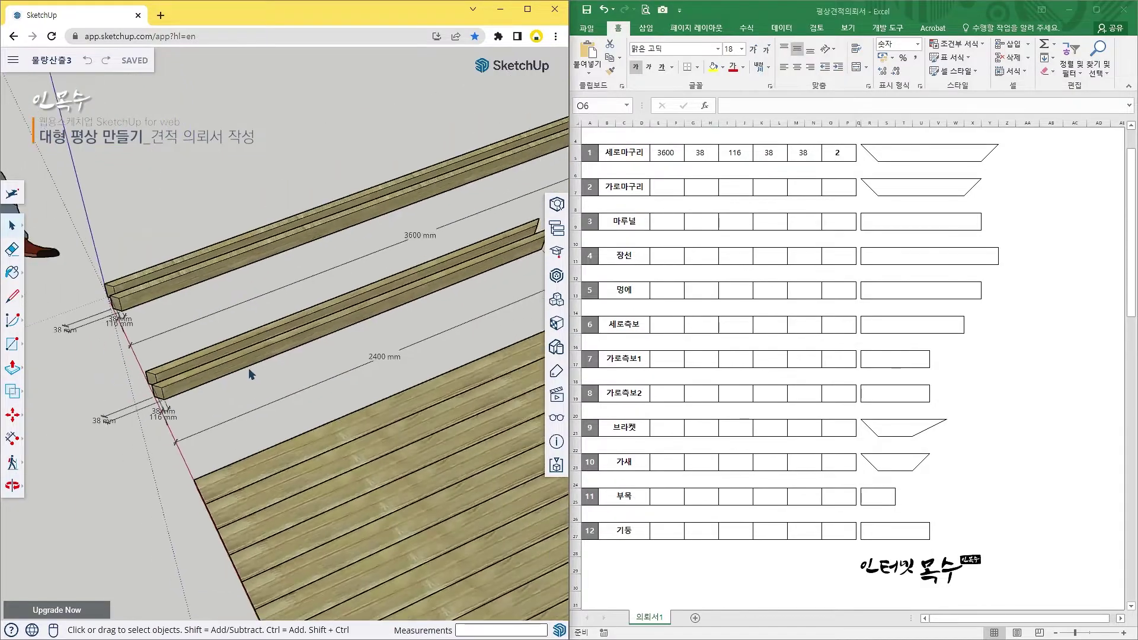
pyautogui.scroll(2, 253, 364)
pyautogui.scroll(2, 185, 394)
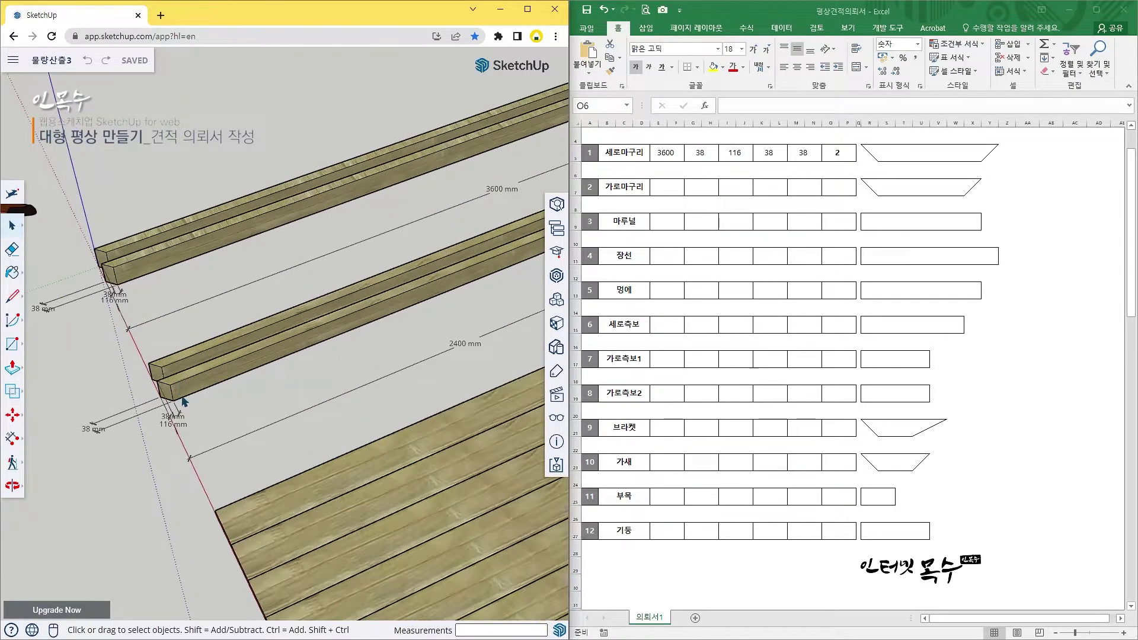
pyautogui.moveTo(201, 395); pyautogui.dragTo(233, 330)
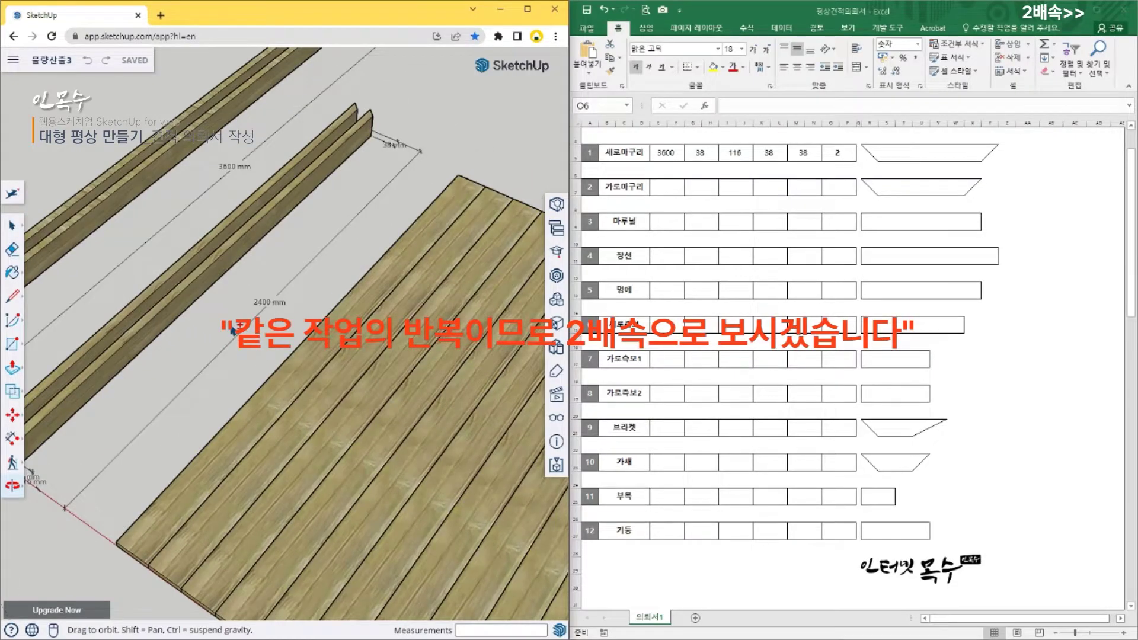
pyautogui.scroll(3, 290, 328)
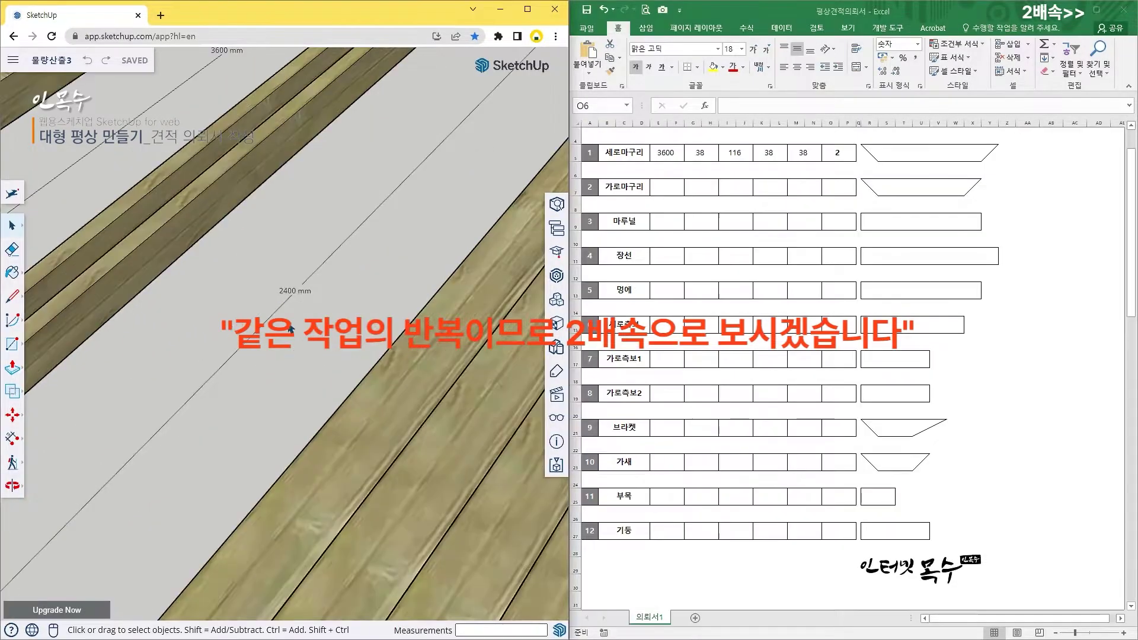
pyautogui.click(661, 190)
pyautogui.write('2400')
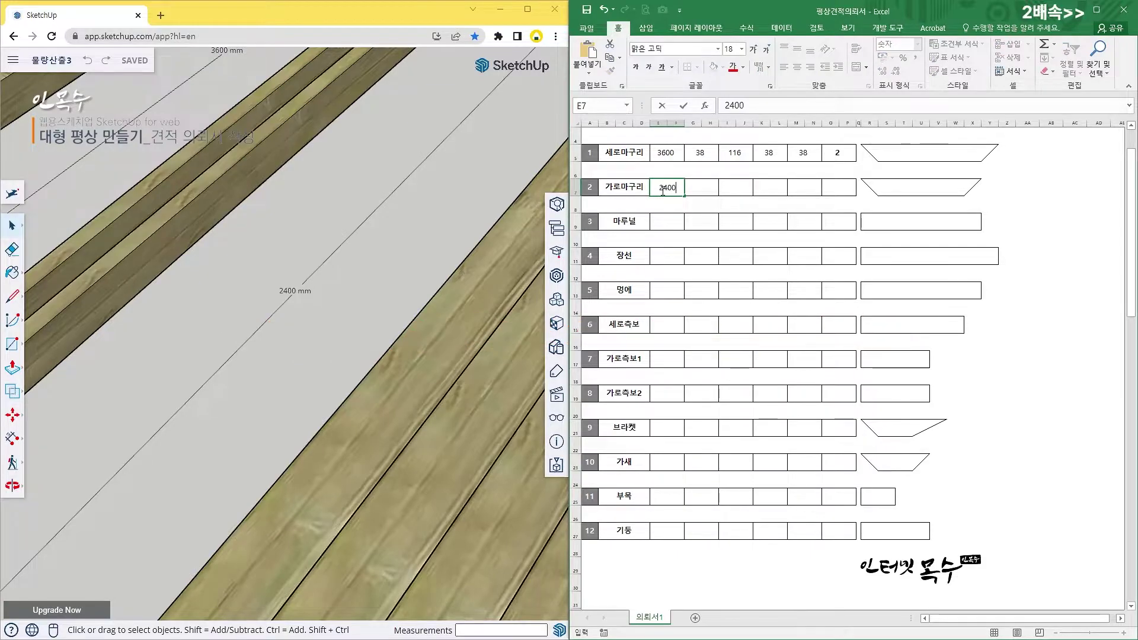
pyautogui.press('Tab')
# Fill 가로마구리 with thickness 38, width 116, miters 38 and 38, and quantity 2
pyautogui.scroll(-5, 245, 314)
pyautogui.scroll(3, 246, 318)
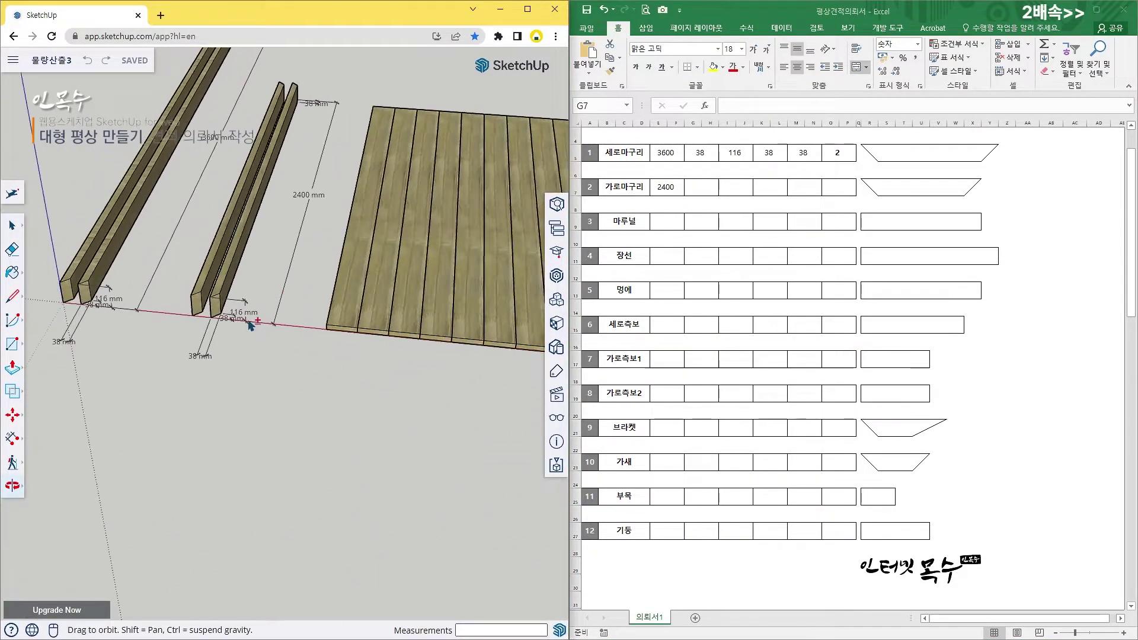
pyautogui.scroll(5, 255, 313)
pyautogui.click(699, 186)
pyautogui.write('38')
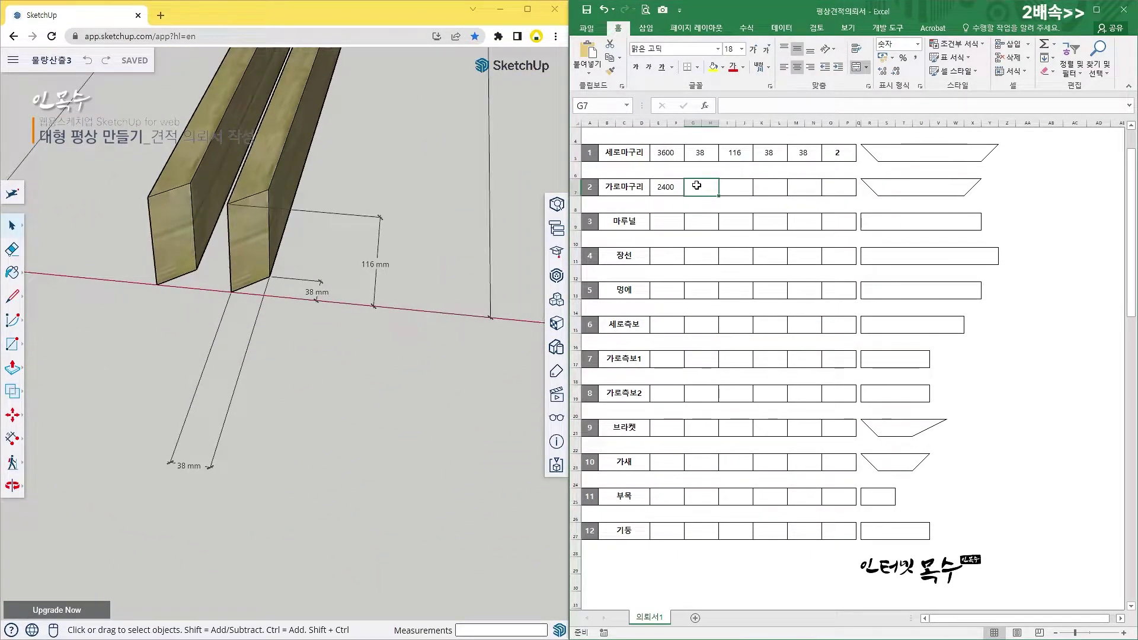
pyautogui.press('Tab')
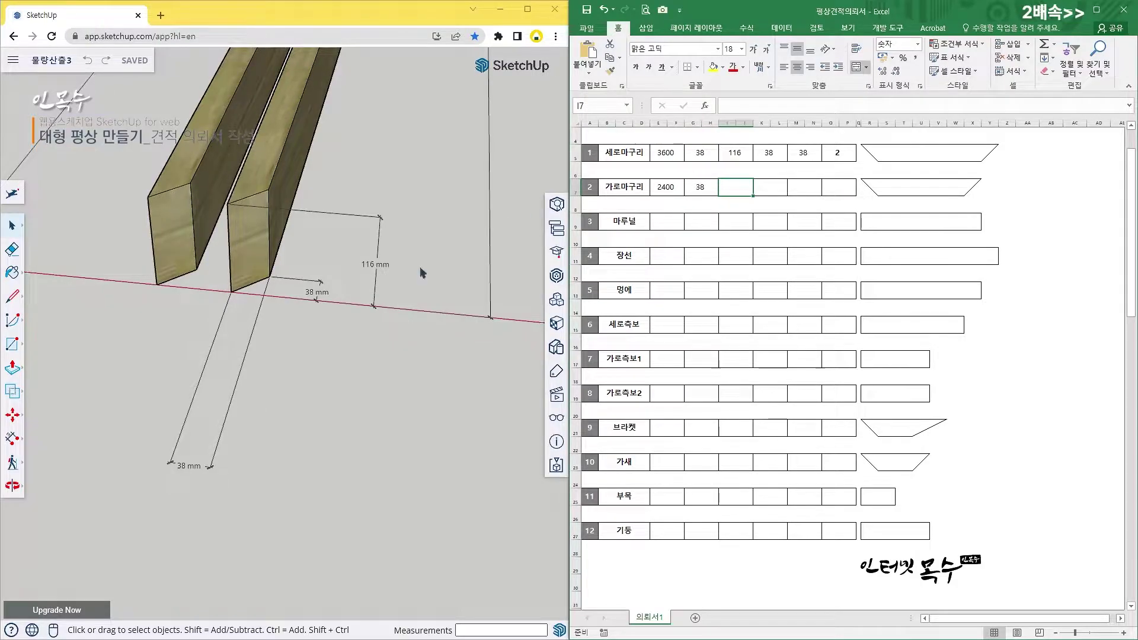
pyautogui.write('116')
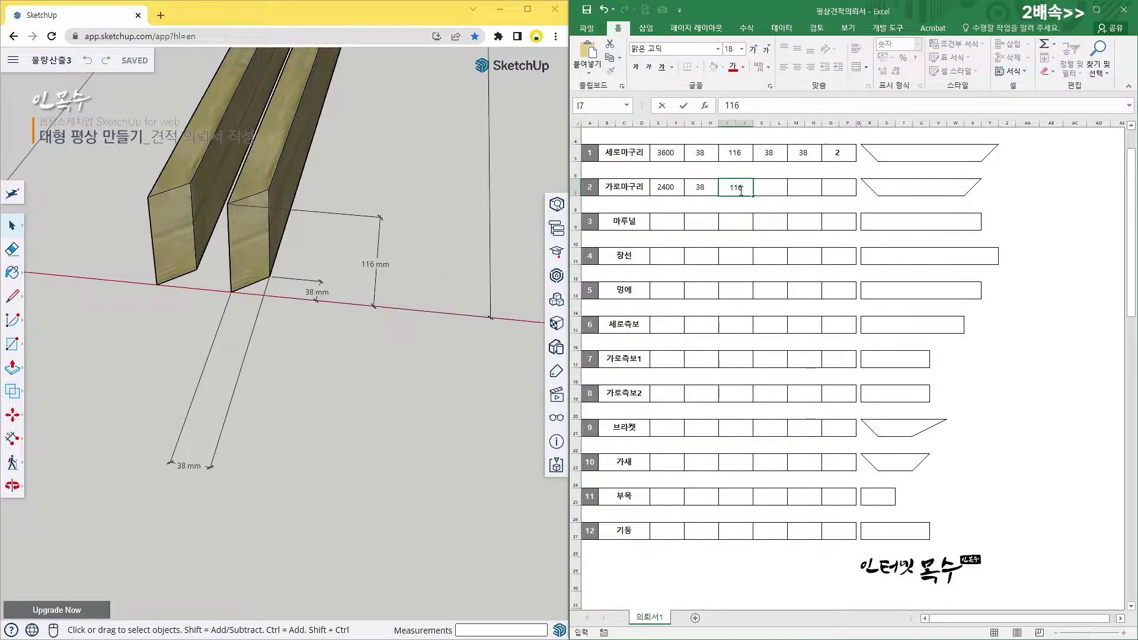
pyautogui.press('Tab')
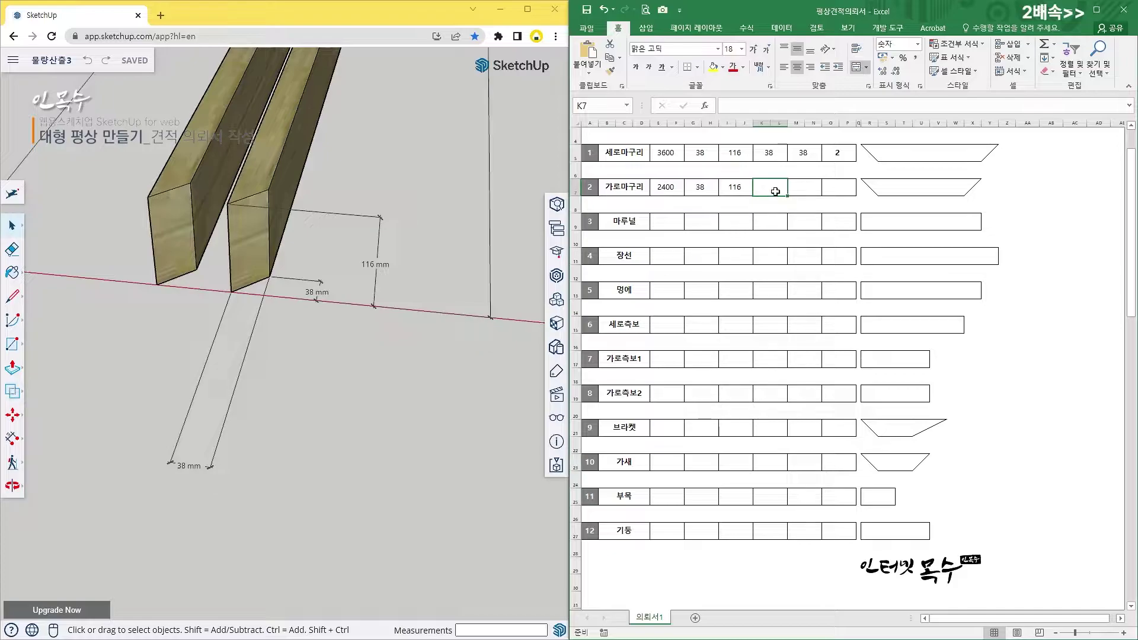
pyautogui.write('38')
pyautogui.press('Tab')
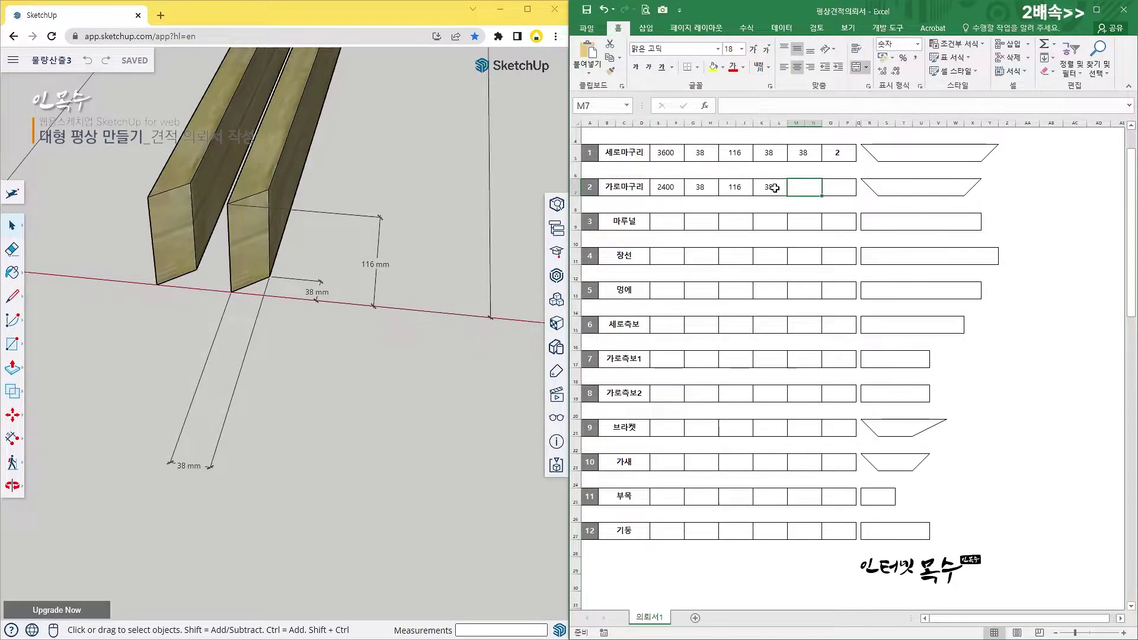
pyautogui.write('38')
pyautogui.press('Tab')
pyautogui.write('2')
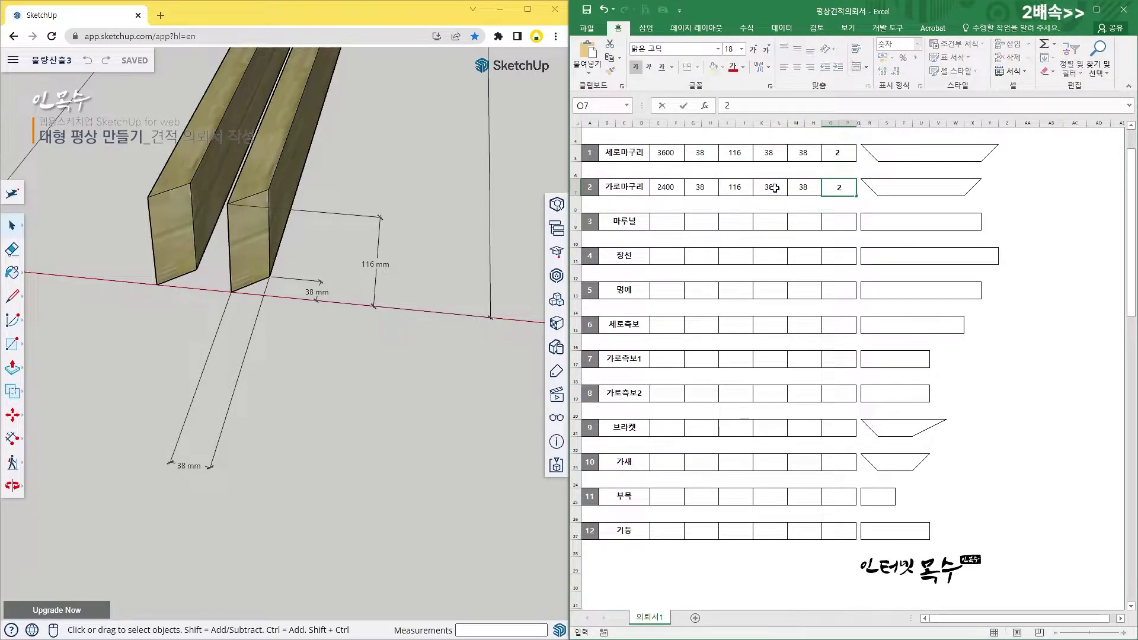
pyautogui.press('Return')
# Select the length cell of the 마루널 row
pyautogui.click(662, 230)
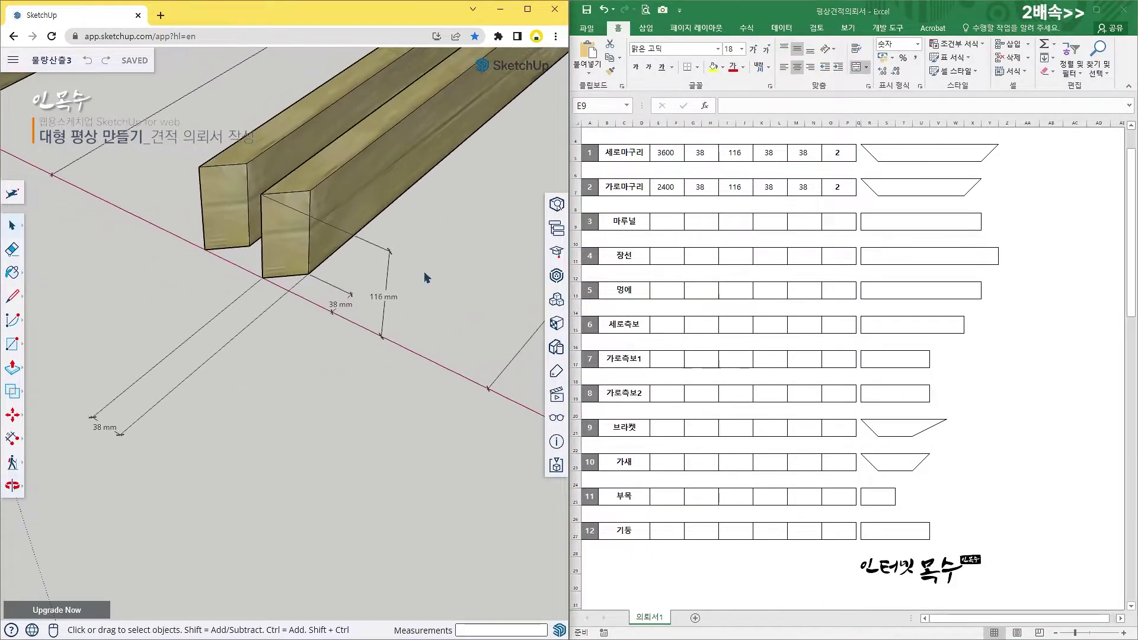
pyautogui.scroll(-5, 286, 303)
pyautogui.scroll(-5, 284, 303)
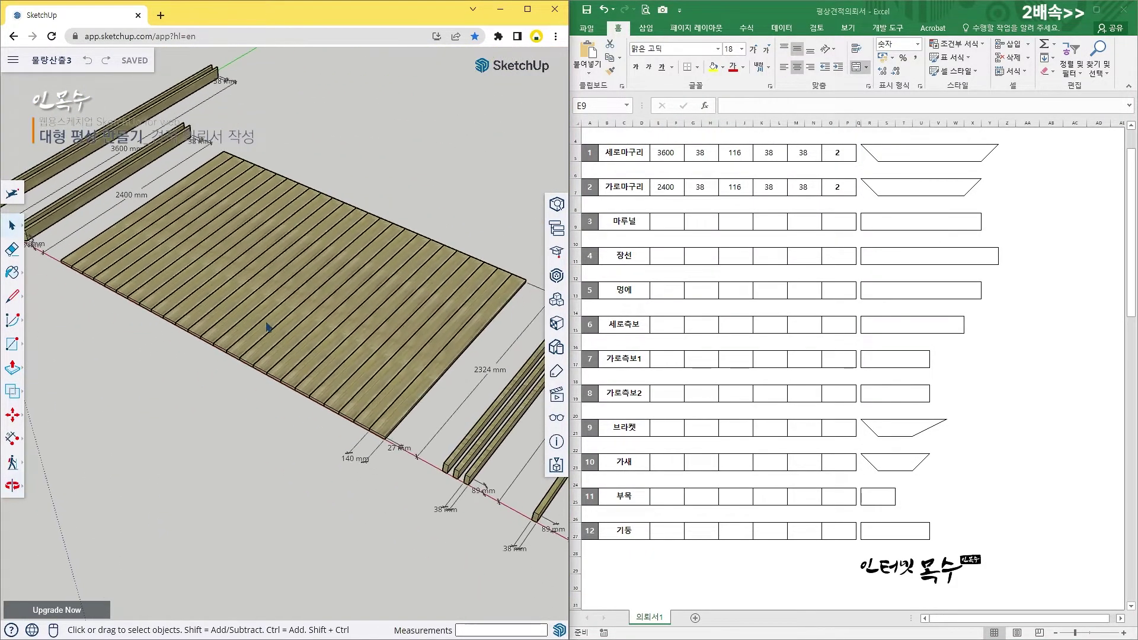
pyautogui.scroll(-3, 243, 333)
pyautogui.scroll(5, 248, 331)
pyautogui.scroll(3, 248, 332)
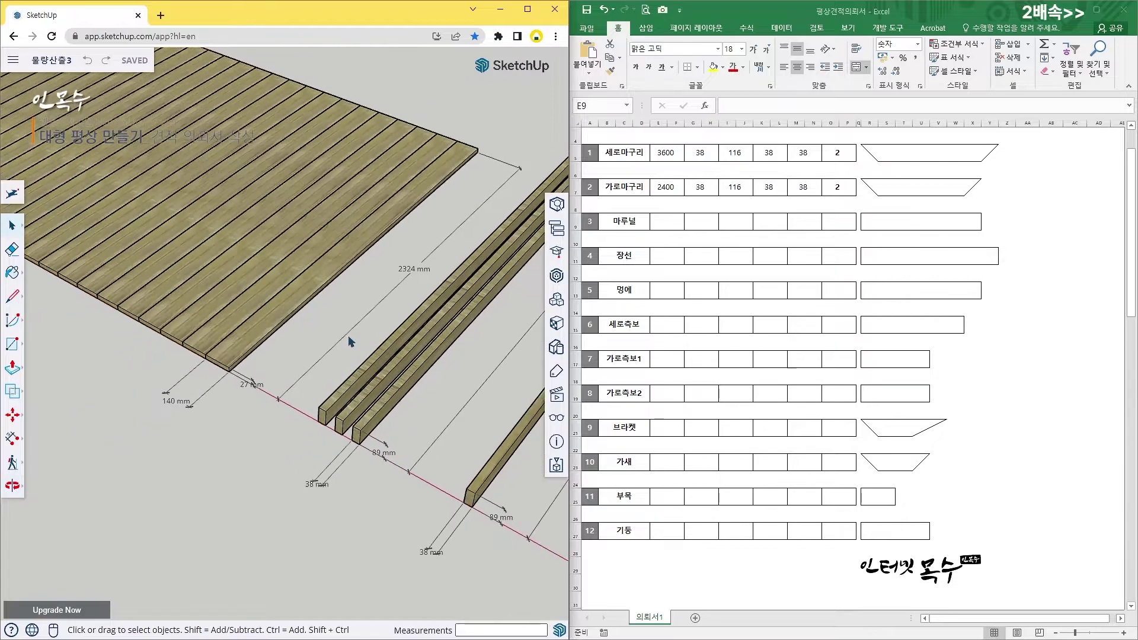
# Enter 마루널 length 2324, thickness 27 and width 140
pyautogui.scroll(-1, 356, 323)
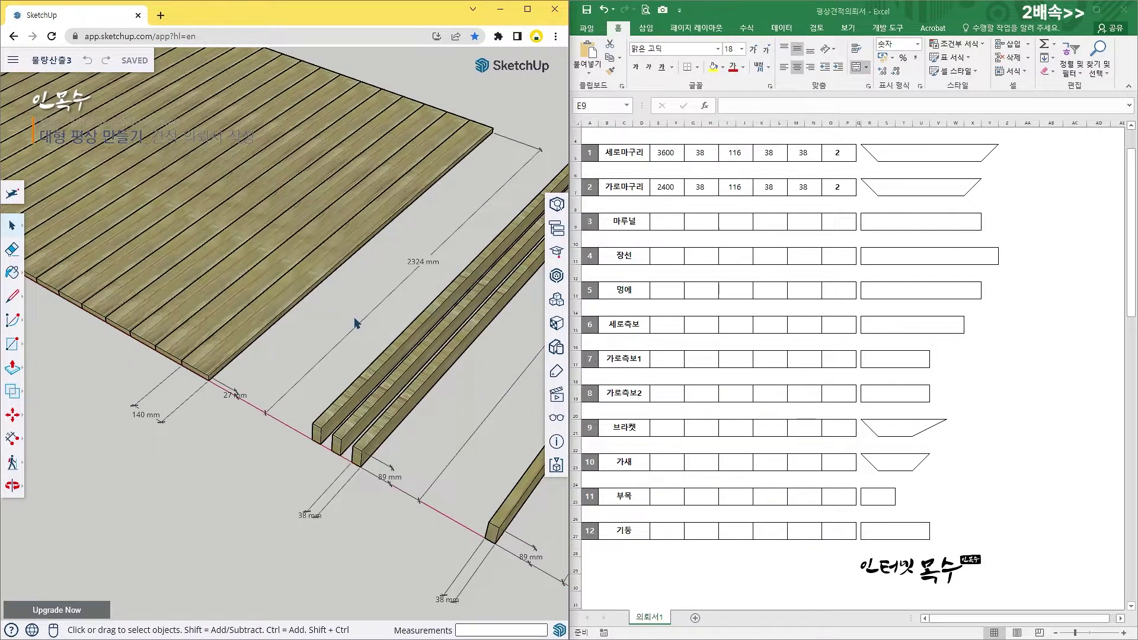
pyautogui.scroll(-1, 356, 323)
pyautogui.click(668, 224)
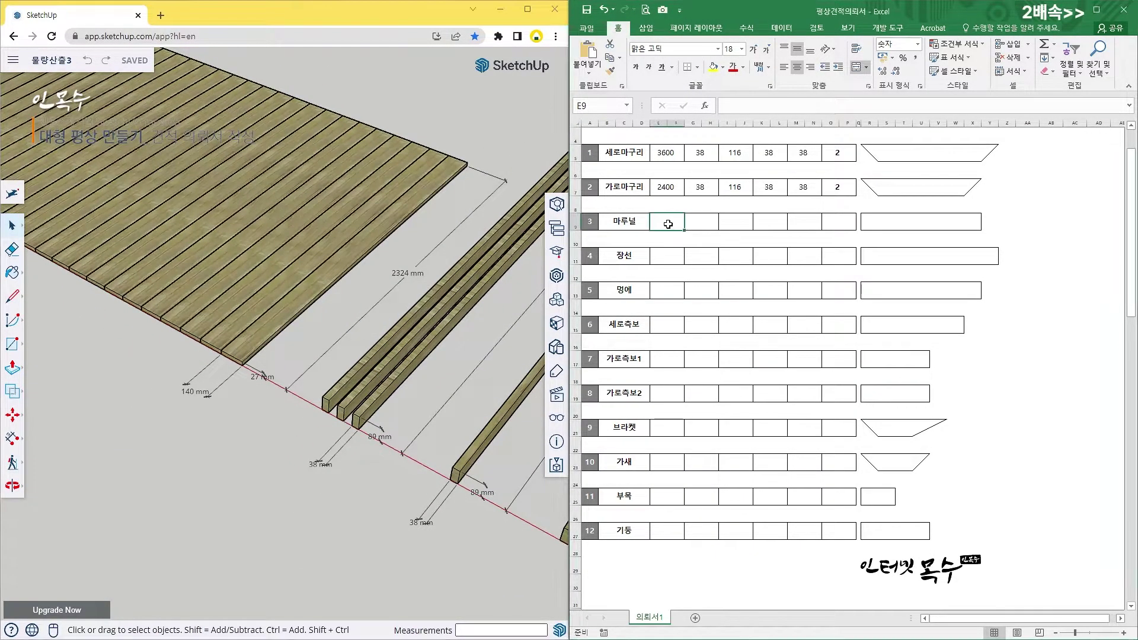
pyautogui.write('2324')
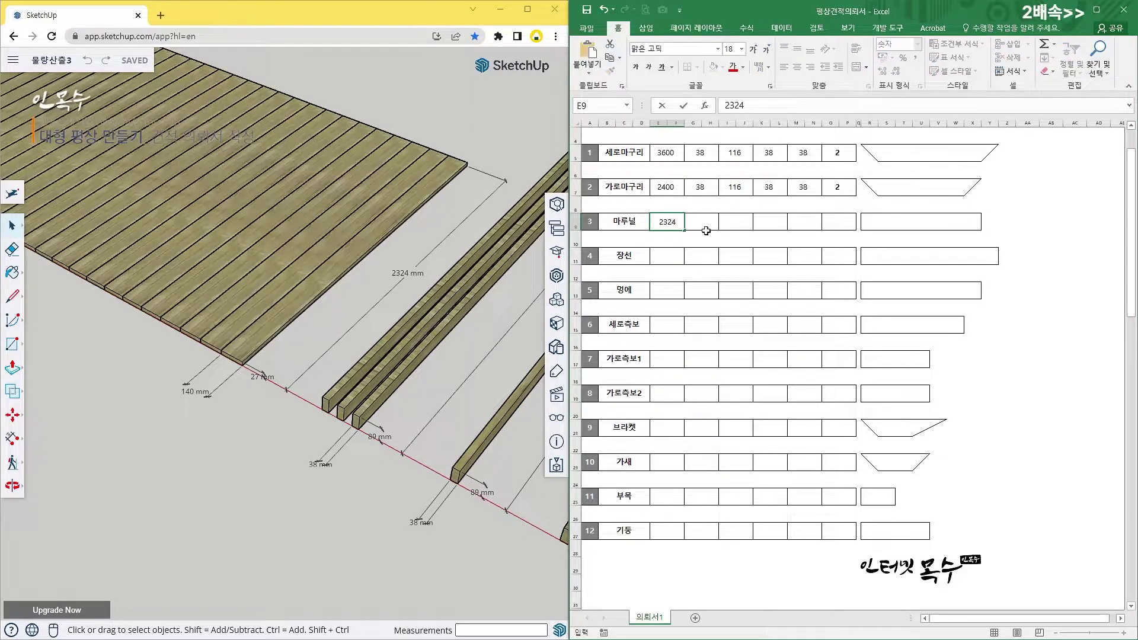
pyautogui.click(701, 223)
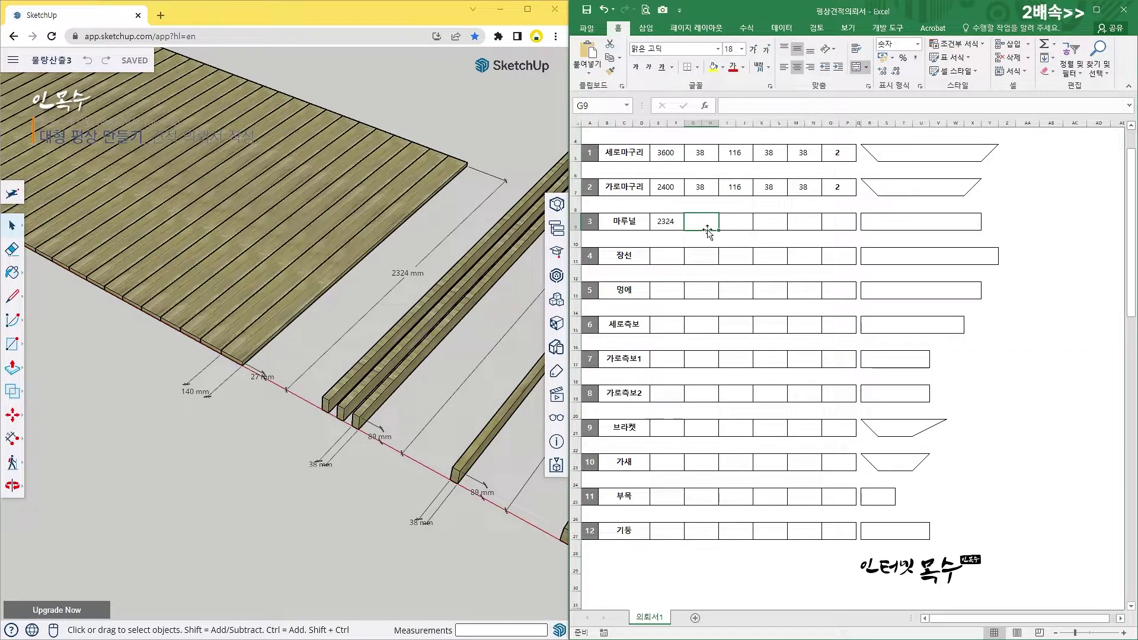
pyautogui.write('27')
pyautogui.press('Tab')
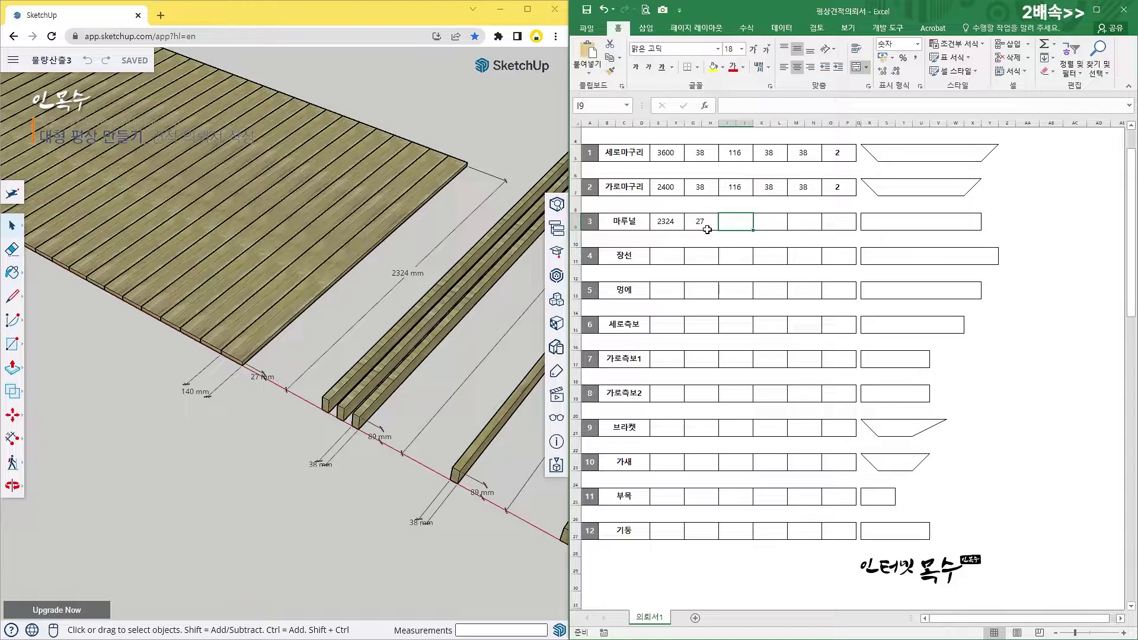
pyautogui.write('140')
pyautogui.click(770, 227)
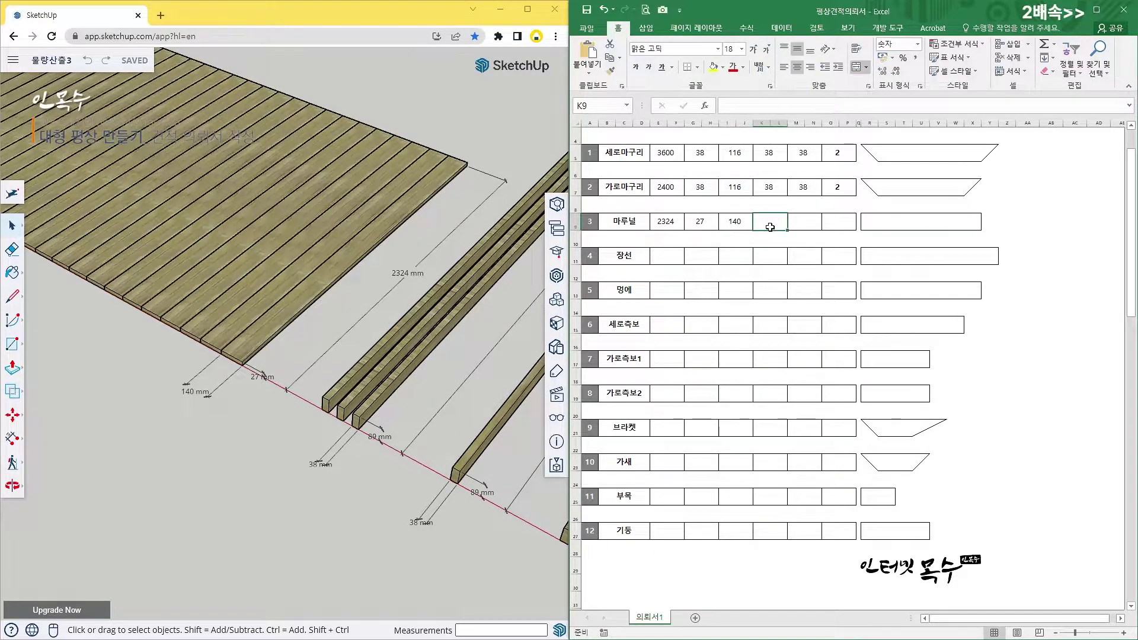
# Set both 마루널 miters to 0 and its quantity to 25
pyautogui.write('0')
pyautogui.press('Tab')
pyautogui.write('0')
pyautogui.press('Tab')
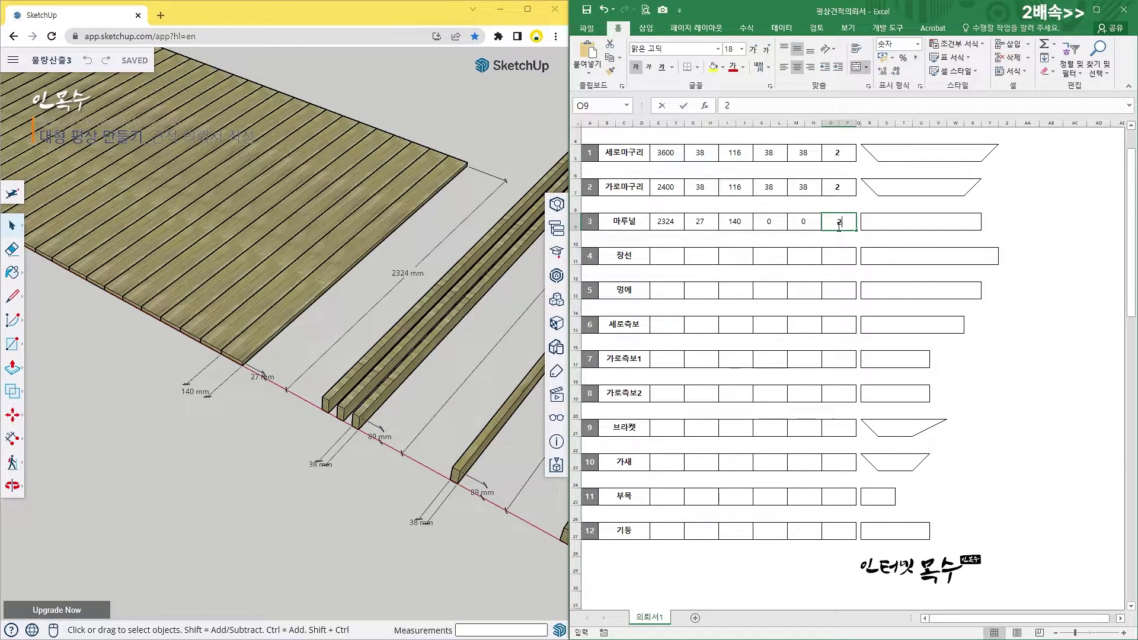
pyautogui.write('25')
pyautogui.press('Return')
pyautogui.scroll(-3, 368, 287)
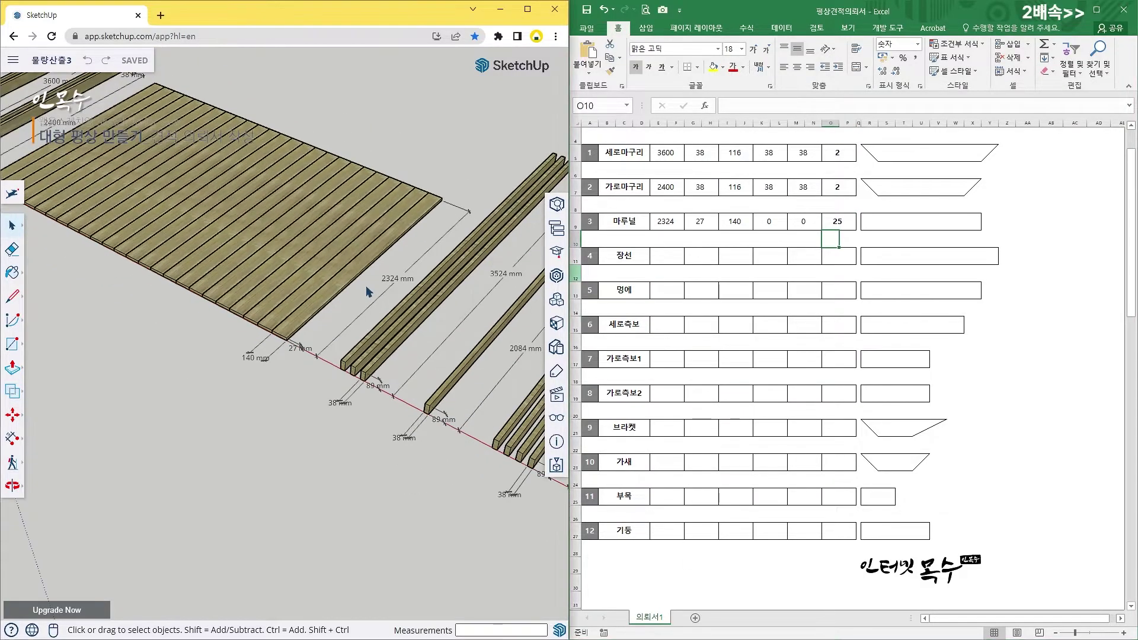
pyautogui.scroll(2, 254, 266)
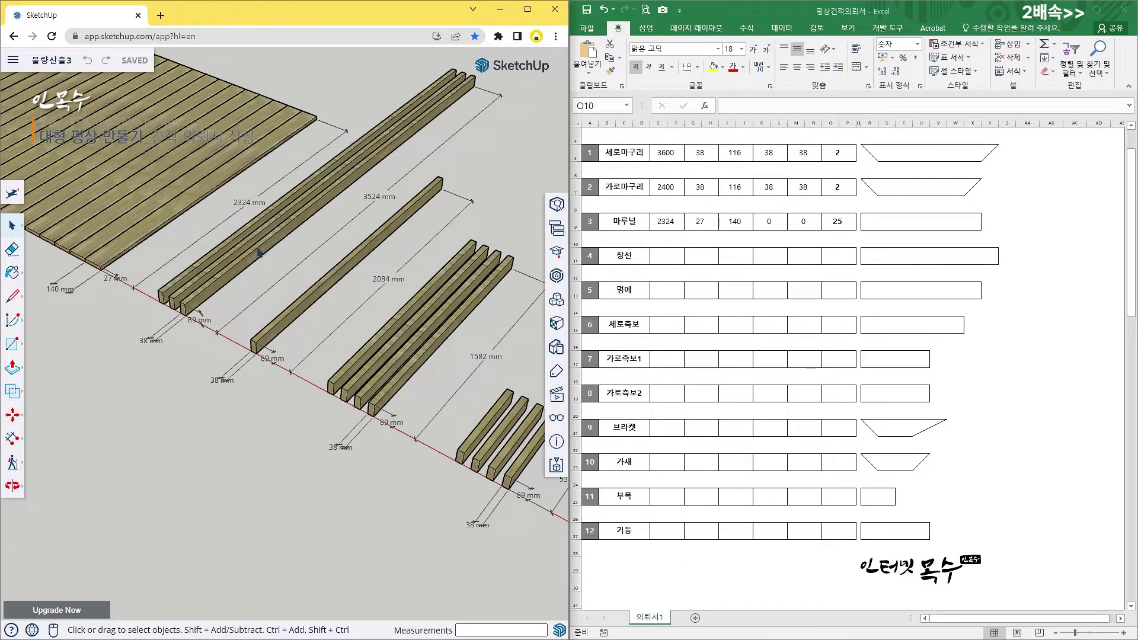
pyautogui.scroll(2, 259, 253)
pyautogui.scroll(2, 331, 302)
pyautogui.scroll(2, 396, 284)
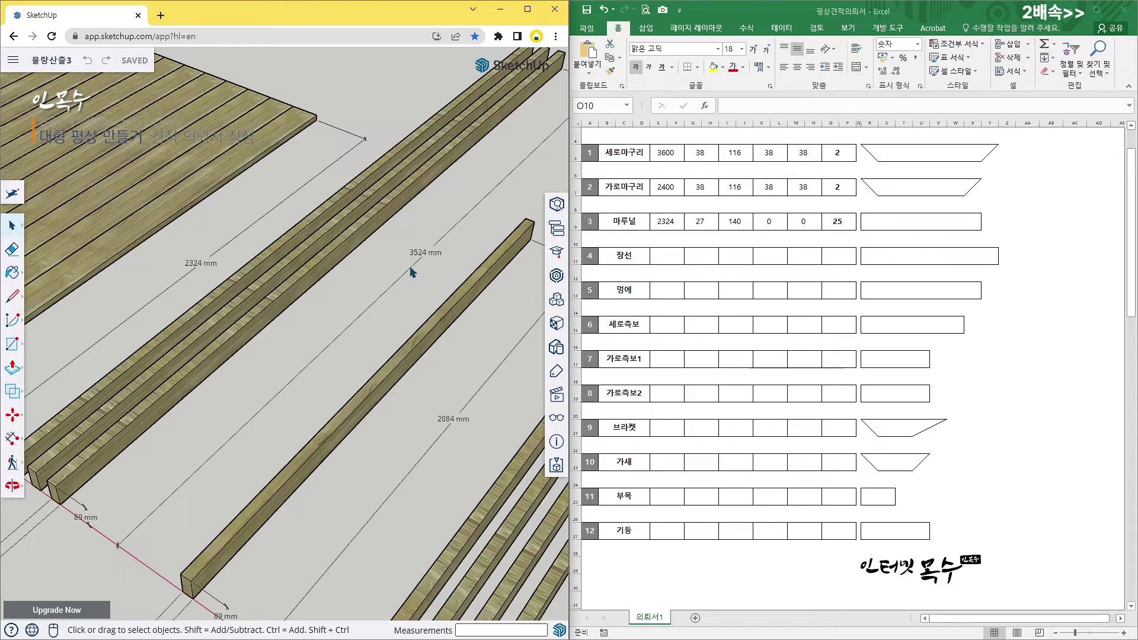
# Enter 장선 length 3524 and thickness 38, checking the beam ends in SketchUp
pyautogui.click(667, 256)
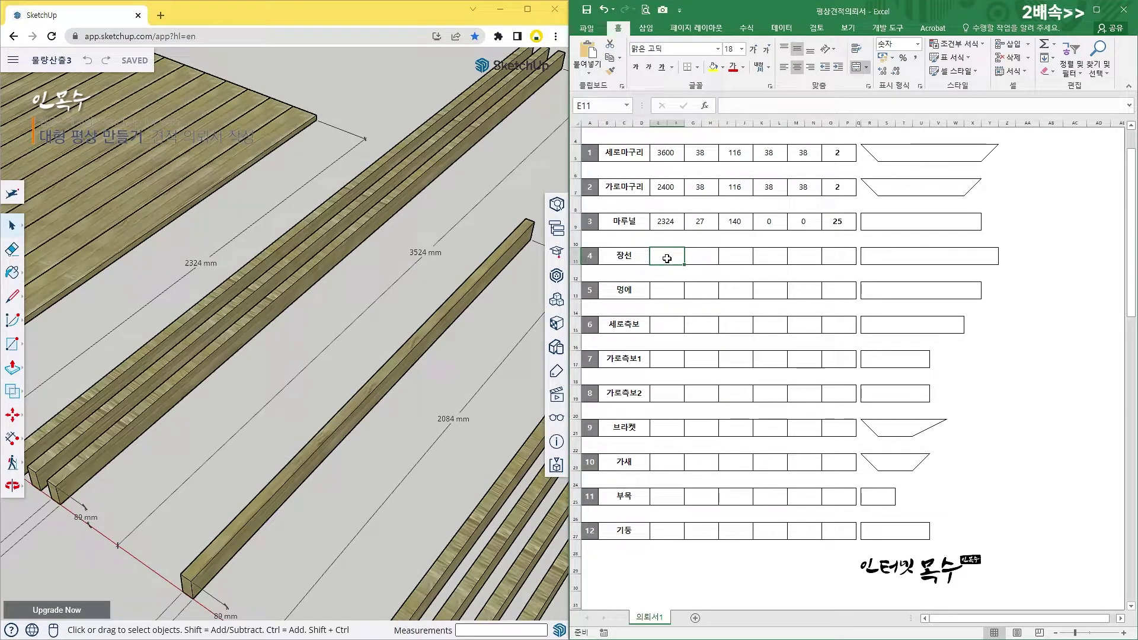
pyautogui.write('3524')
pyautogui.press('Tab')
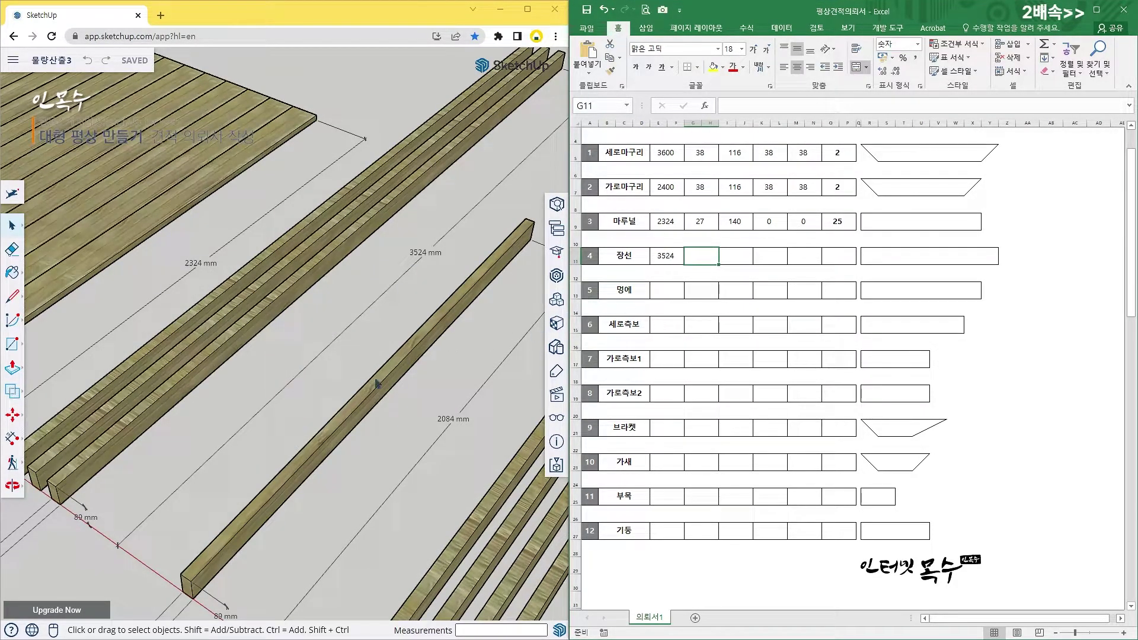
pyautogui.scroll(-3, 377, 384)
pyautogui.moveTo(377, 384); pyautogui.dragTo(246, 416)
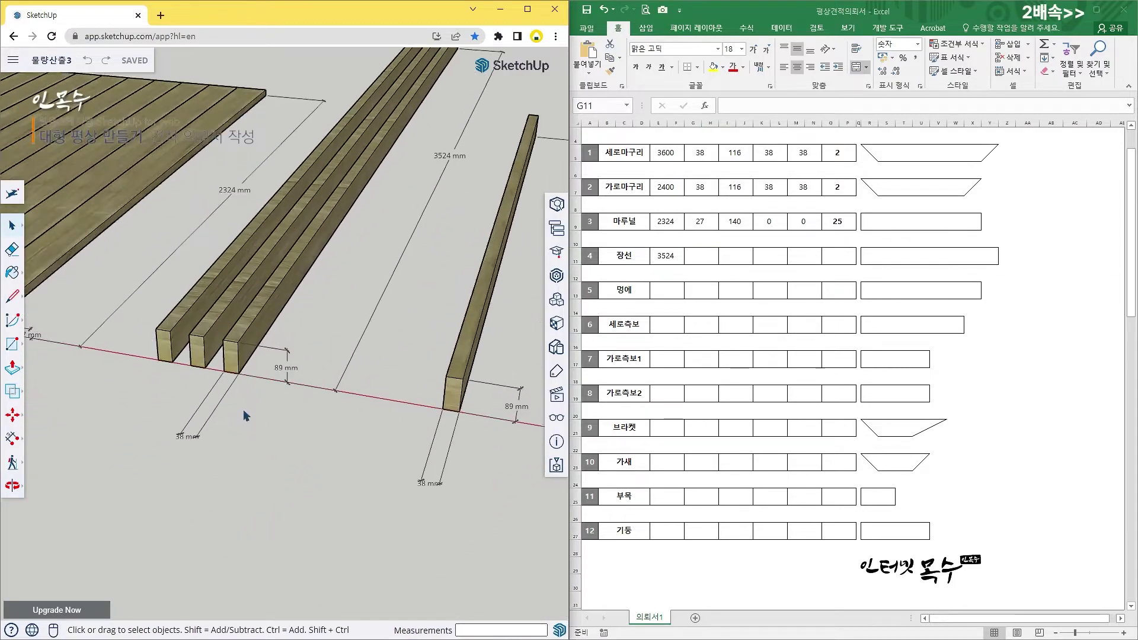
pyautogui.scroll(2, 241, 399)
pyautogui.scroll(3, 704, 326)
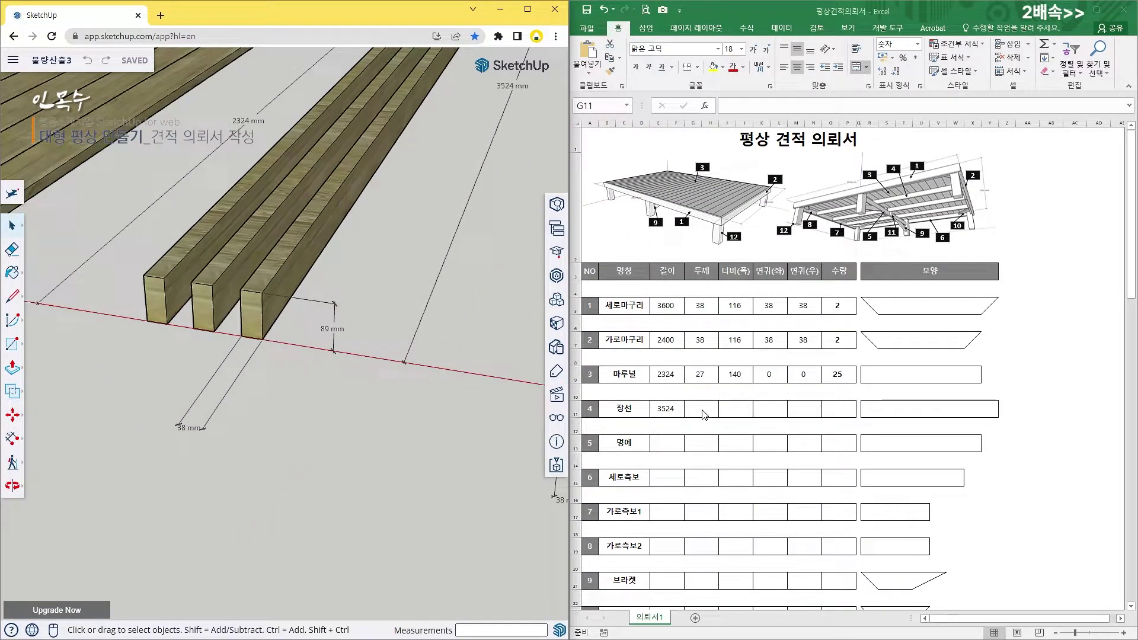
pyautogui.write('38')
pyautogui.press('Tab')
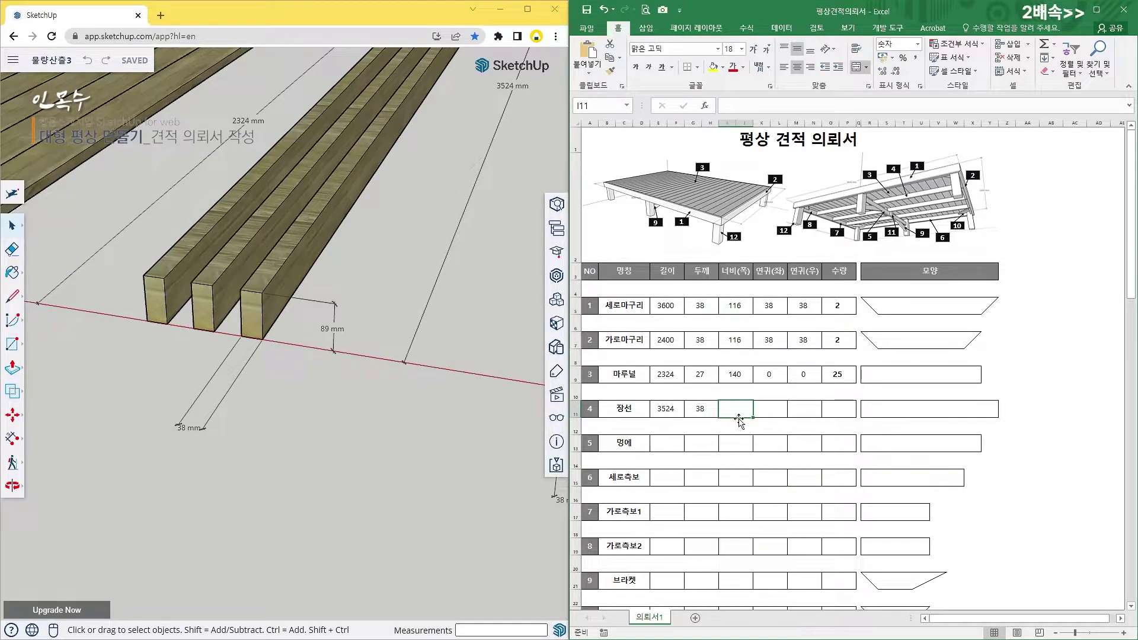
# Finish the 장선 row with width 89, miters 0 and 0, and quantity 3
pyautogui.write('89')
pyautogui.press('Tab')
pyautogui.write('0')
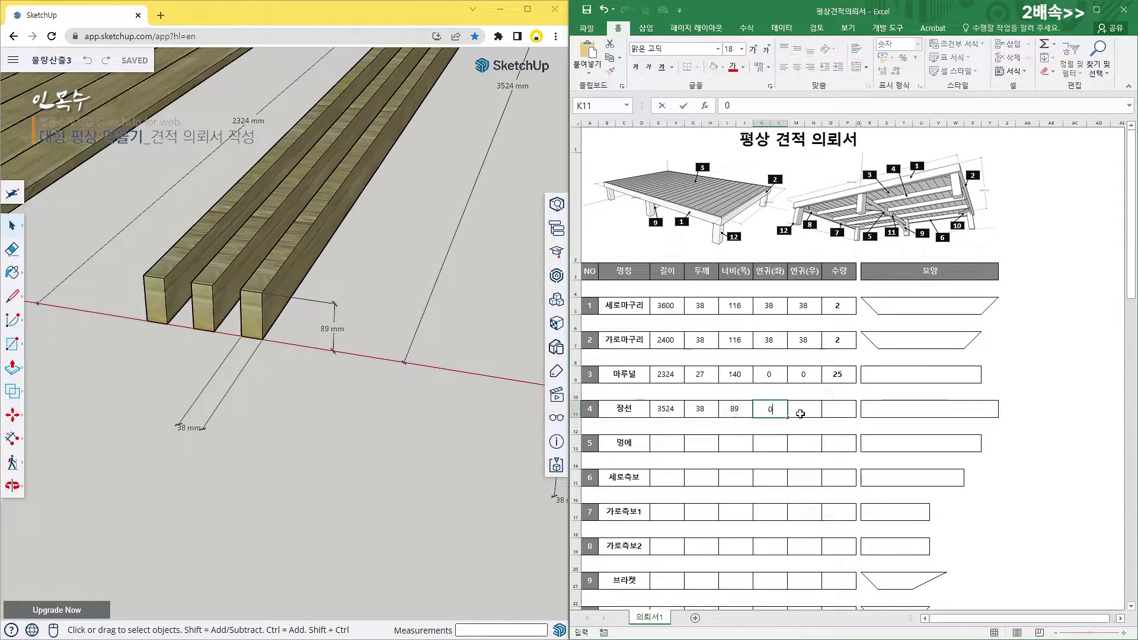
pyautogui.press('Tab')
pyautogui.write('0')
pyautogui.click(838, 409)
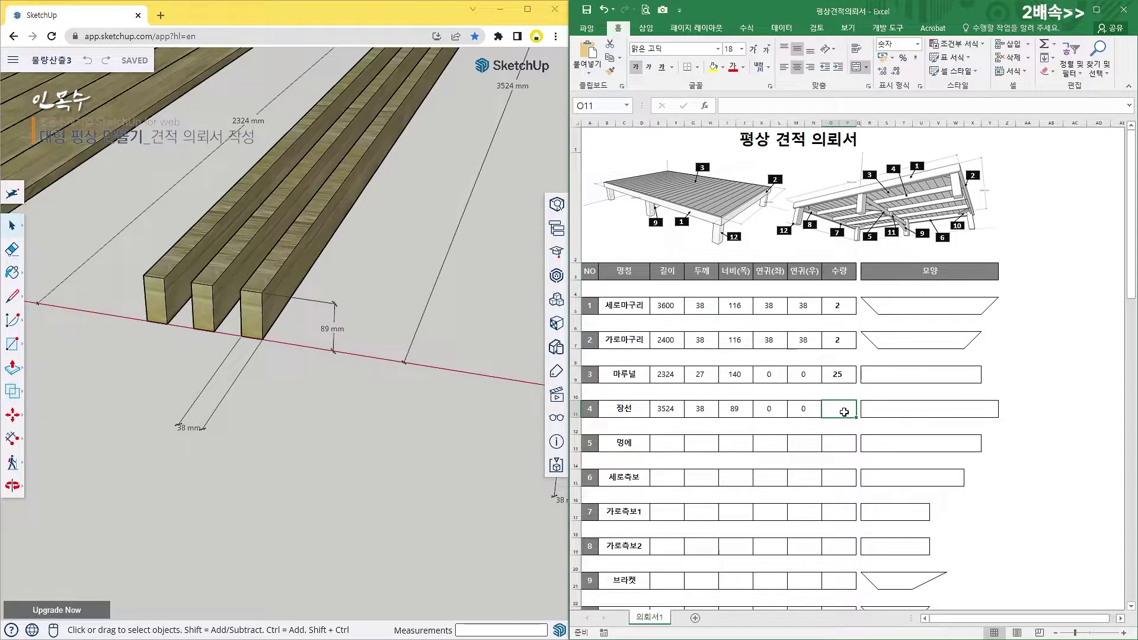
pyautogui.write('3')
pyautogui.press('Return')
pyautogui.scroll(-3, 738, 482)
pyautogui.scroll(-2, 450, 356)
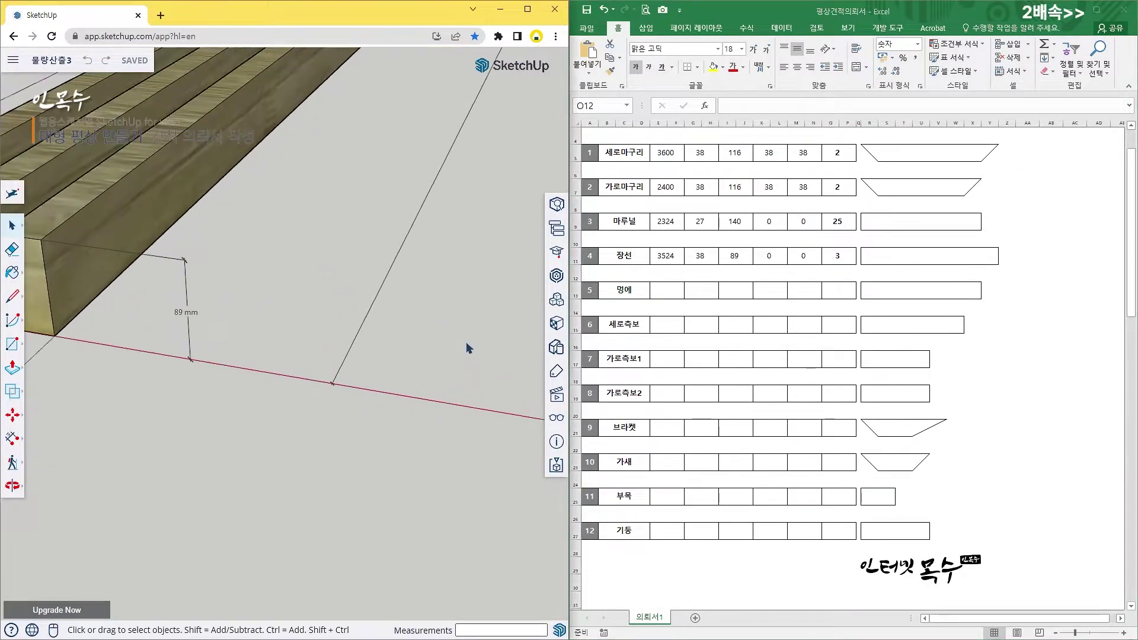
pyautogui.scroll(-4, 457, 348)
pyautogui.scroll(-2, 450, 350)
pyautogui.scroll(3, 443, 354)
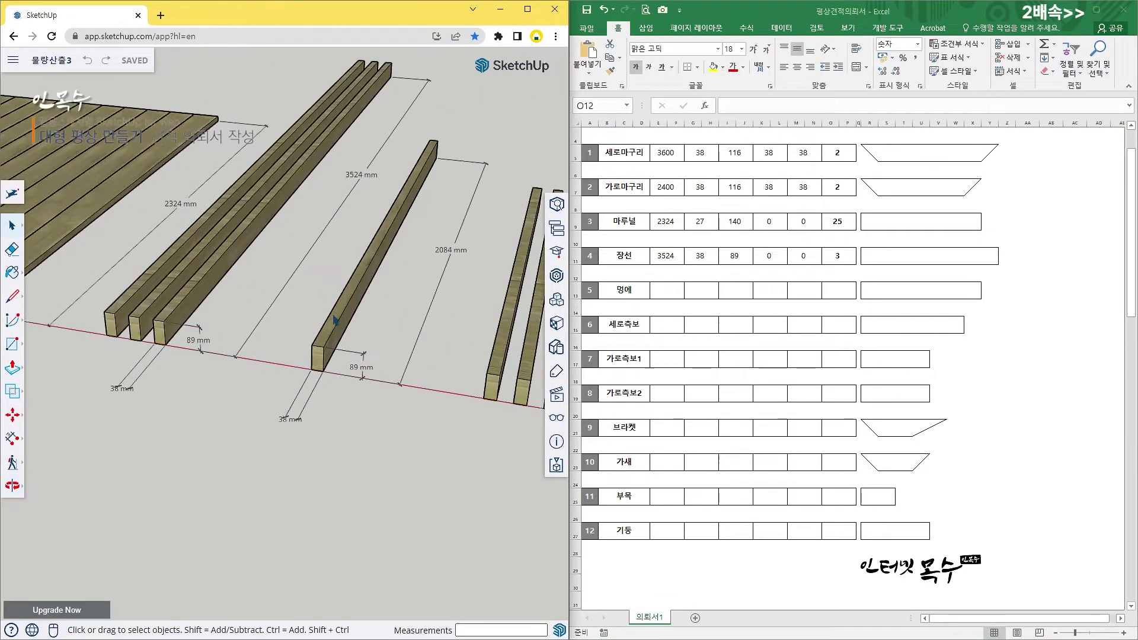
pyautogui.scroll(3, 325, 326)
# Fill the 멍에 row with length 2084, 38, 89, 0, 0 and quantity 1
pyautogui.click(666, 292)
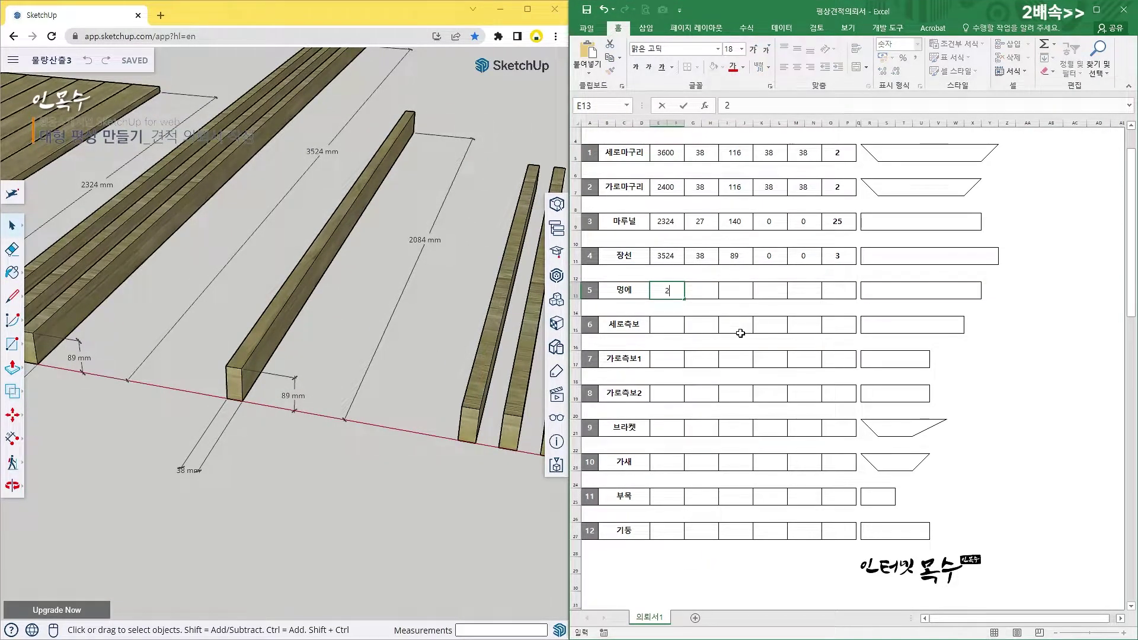
pyautogui.write('2084')
pyautogui.press('Tab')
pyautogui.write('38')
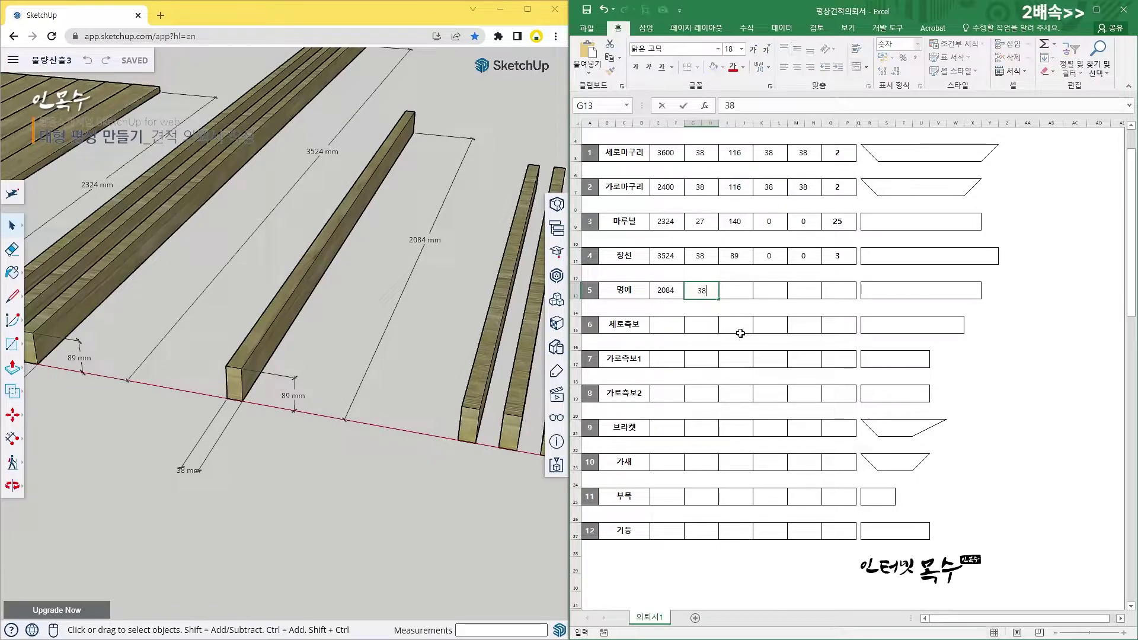
pyautogui.press('Tab')
pyautogui.write('89')
pyautogui.press('Tab')
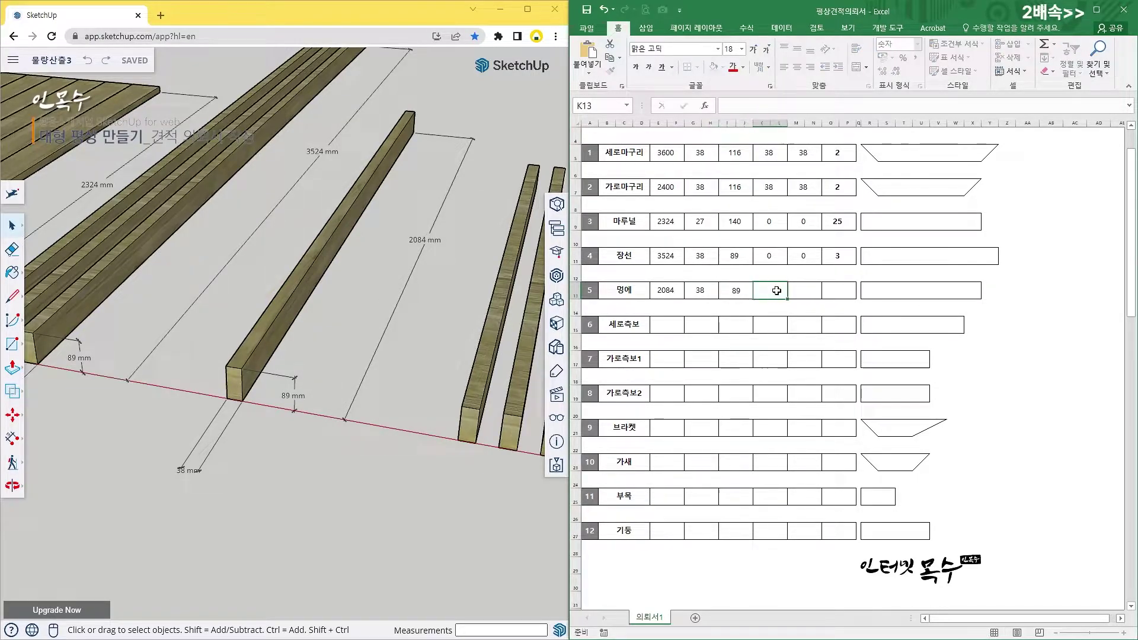
pyautogui.write('0')
pyautogui.press('Tab')
pyautogui.write('0')
pyautogui.press('Tab')
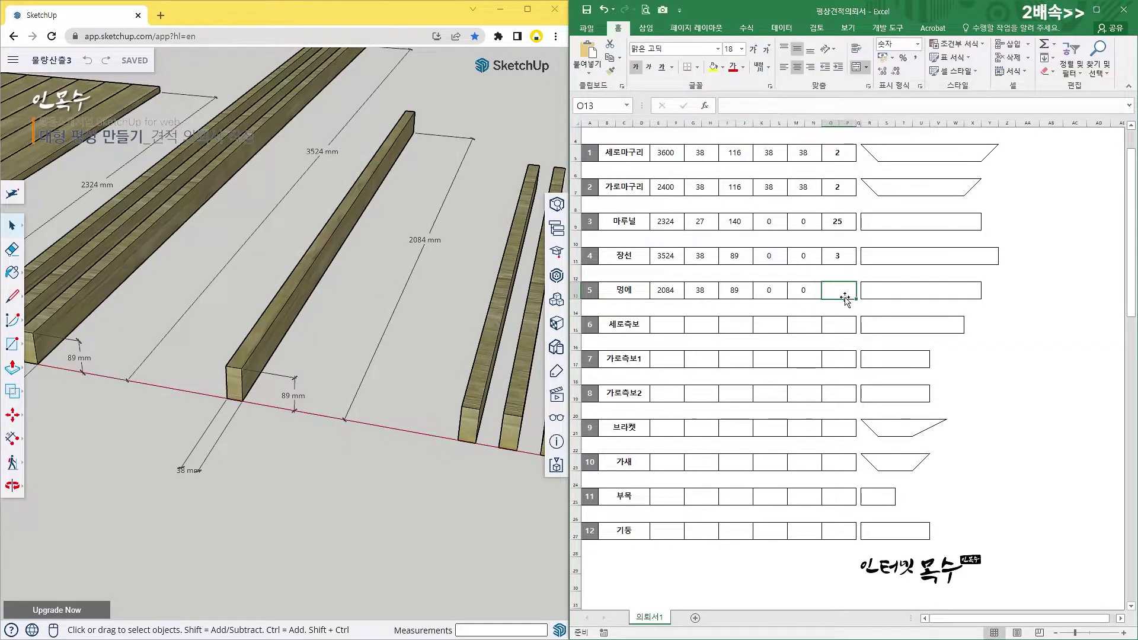
pyautogui.write('1')
# Fill the 세로측보 row with length 1582, 38, 89, 0, 0 and quantity 4
pyautogui.scroll(-2, 403, 378)
pyautogui.scroll(-3, 402, 378)
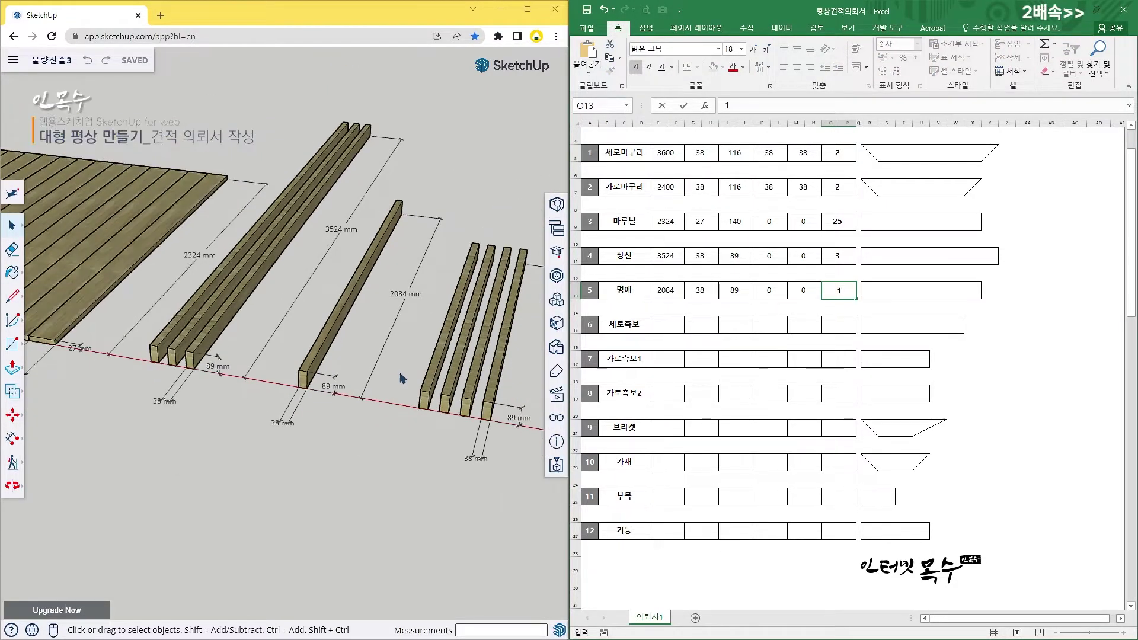
pyautogui.moveTo(402, 389); pyautogui.dragTo(383, 359)
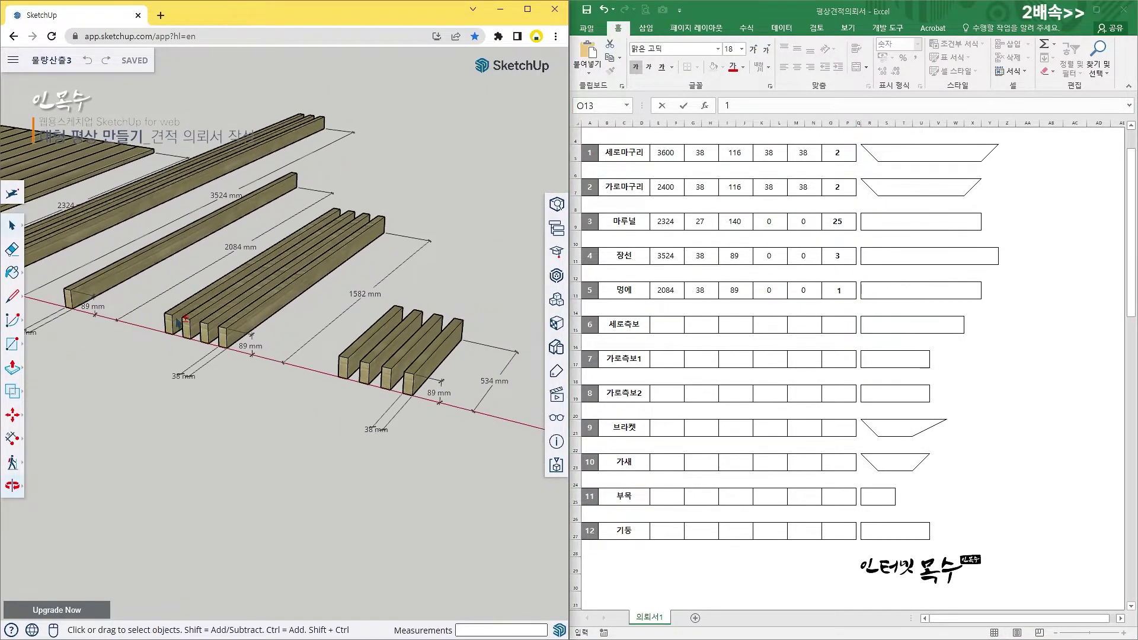
pyautogui.click(668, 326)
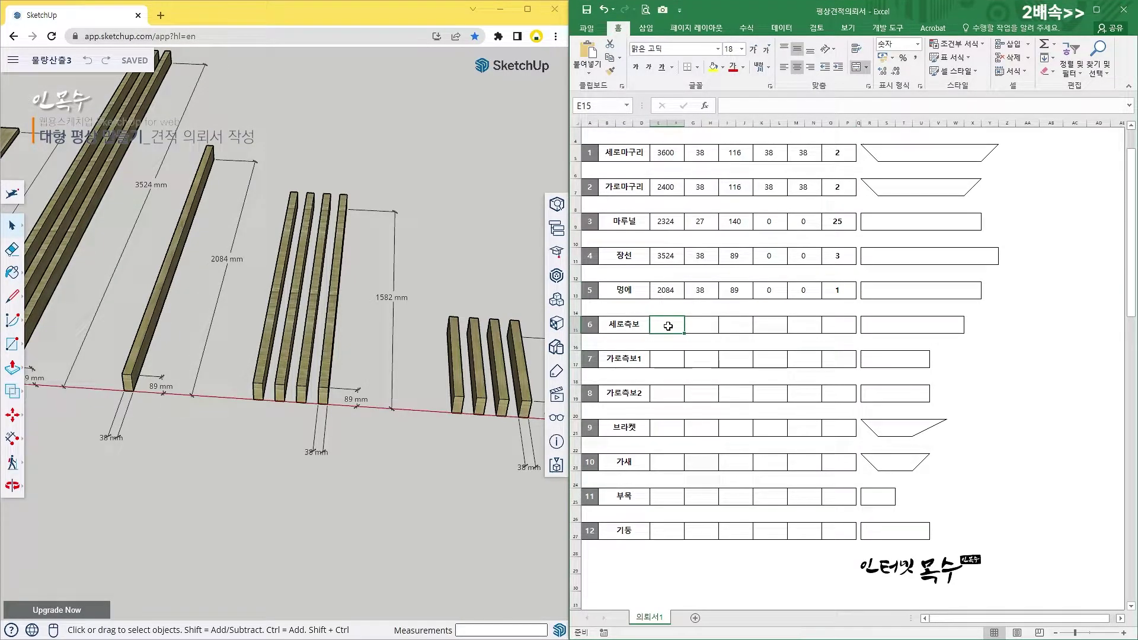
pyautogui.write('1582')
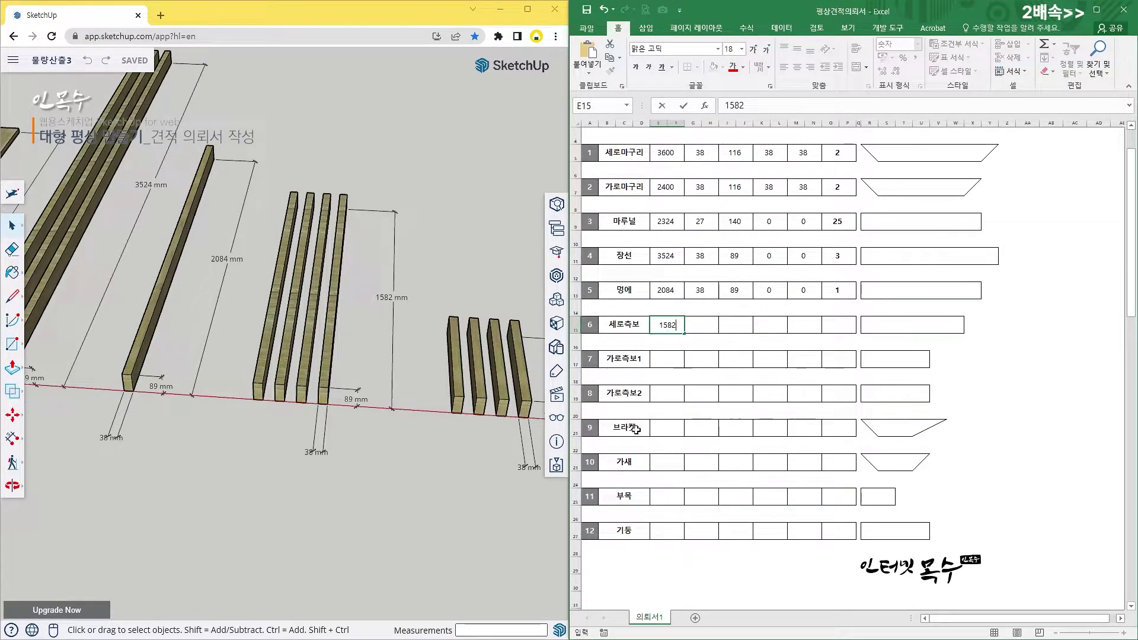
pyautogui.click(705, 323)
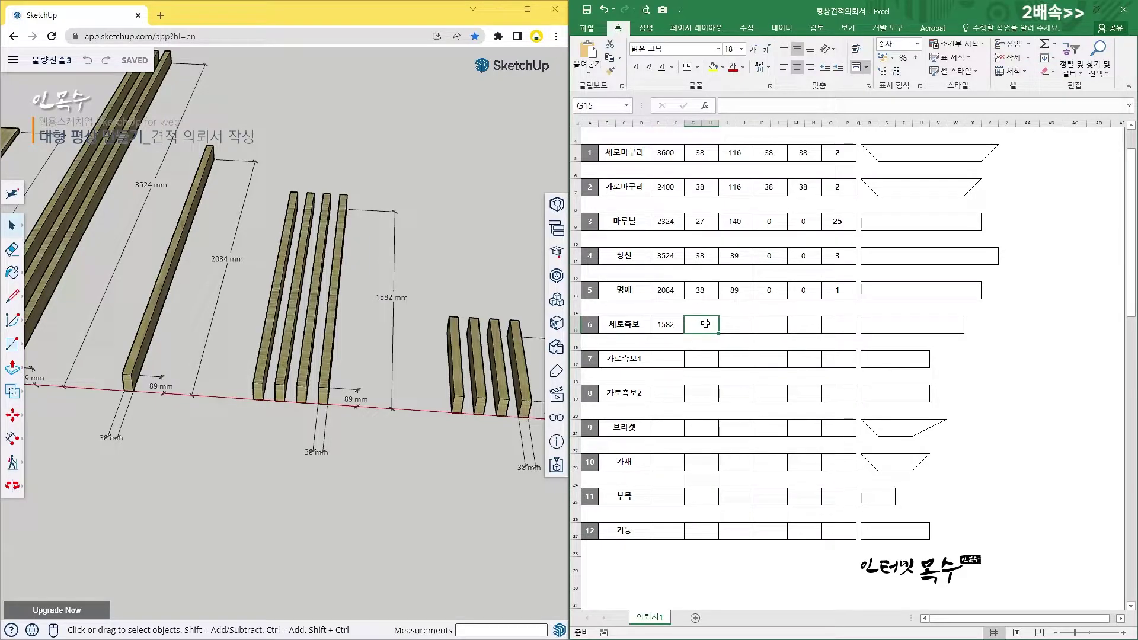
pyautogui.write('38')
pyautogui.click(734, 323)
pyautogui.write('89')
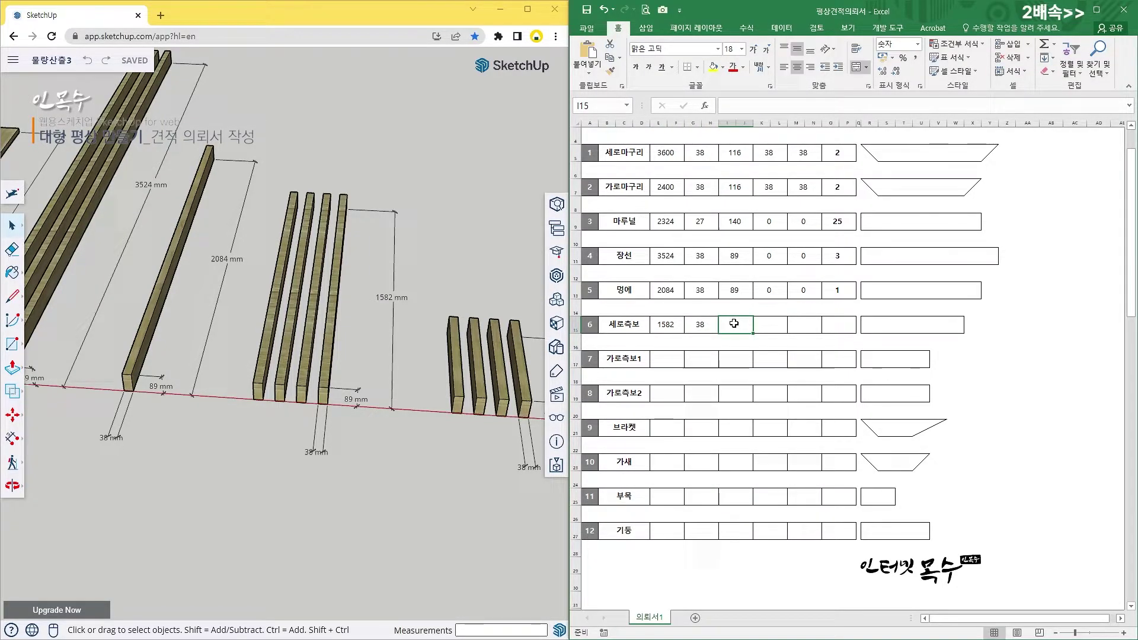
pyautogui.click(770, 325)
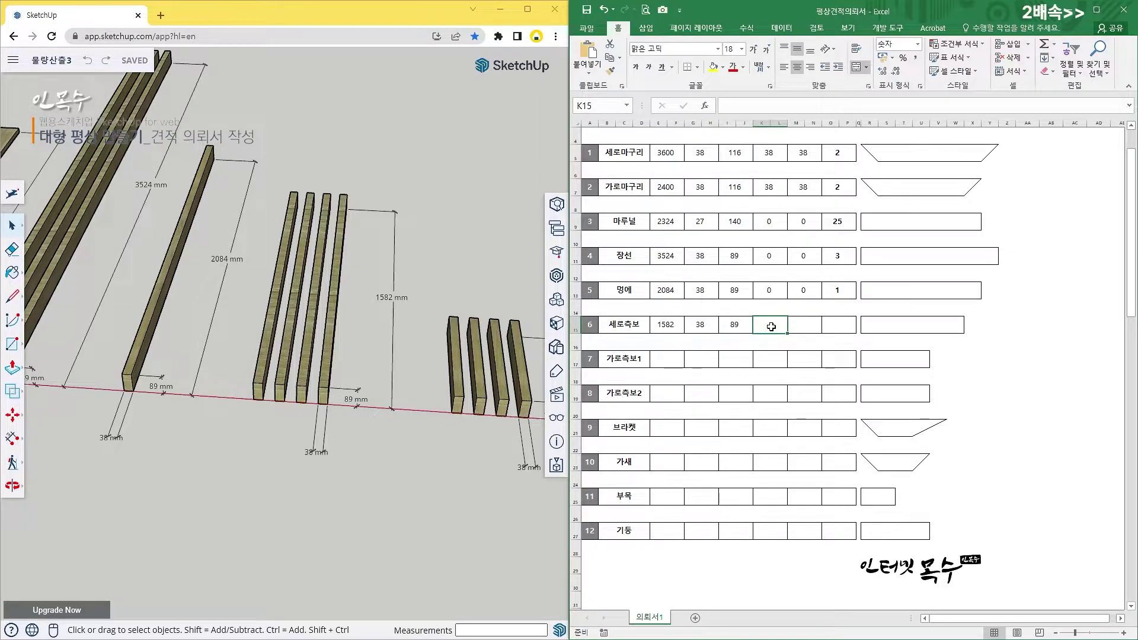
pyautogui.write('0')
pyautogui.click(805, 324)
pyautogui.write('0')
pyautogui.click(837, 328)
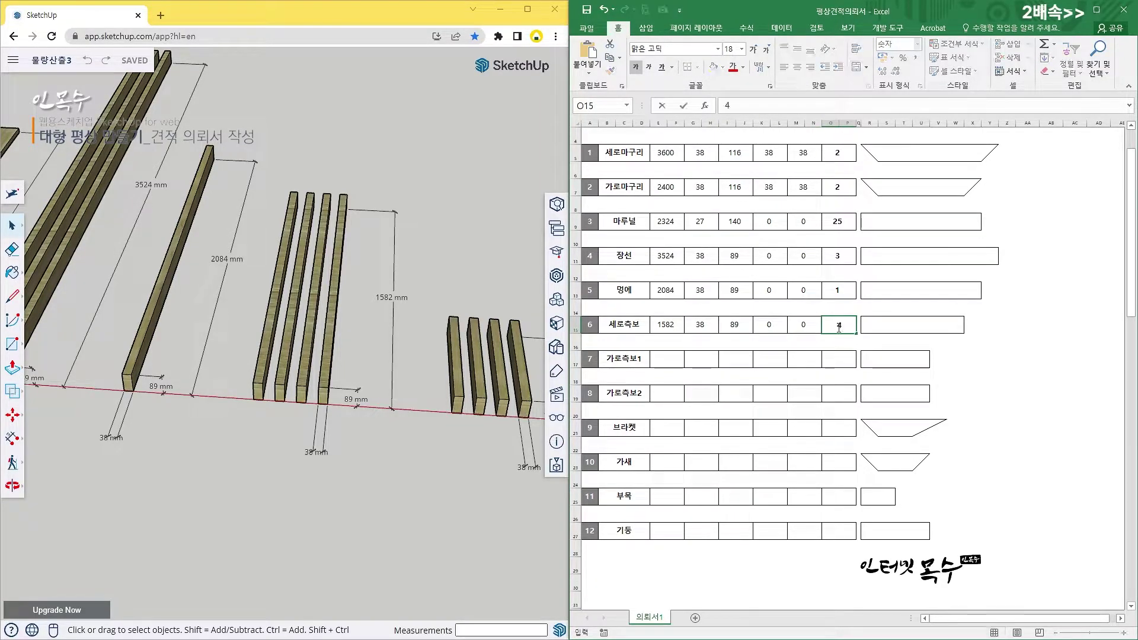
pyautogui.write('4')
pyautogui.click(666, 358)
pyautogui.scroll(-1, 666, 359)
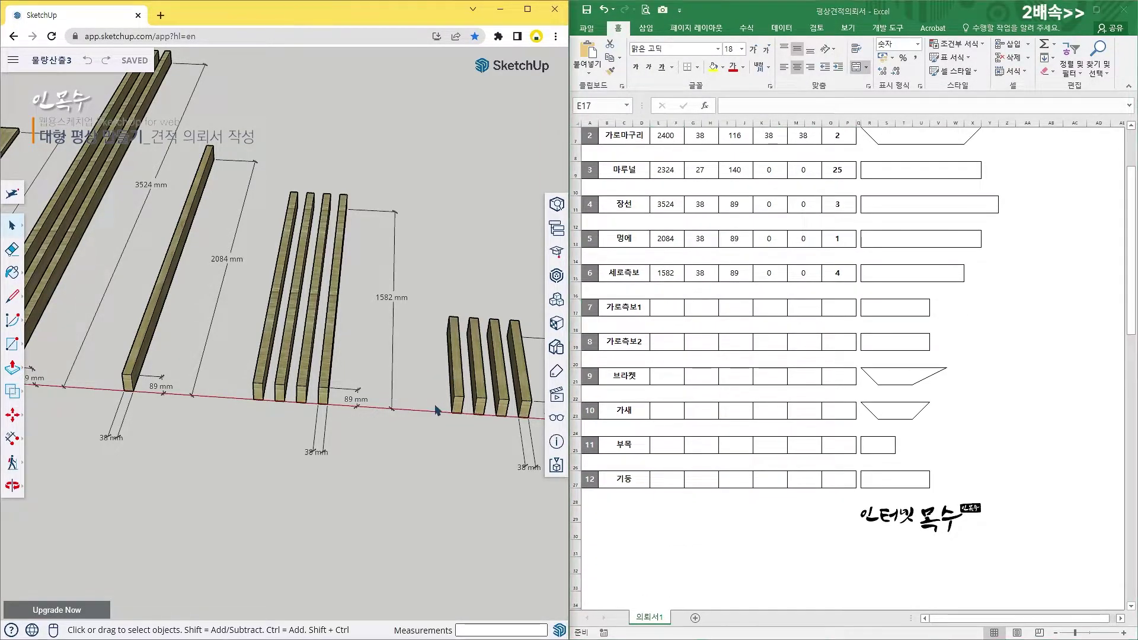
pyautogui.scroll(5, 288, 342)
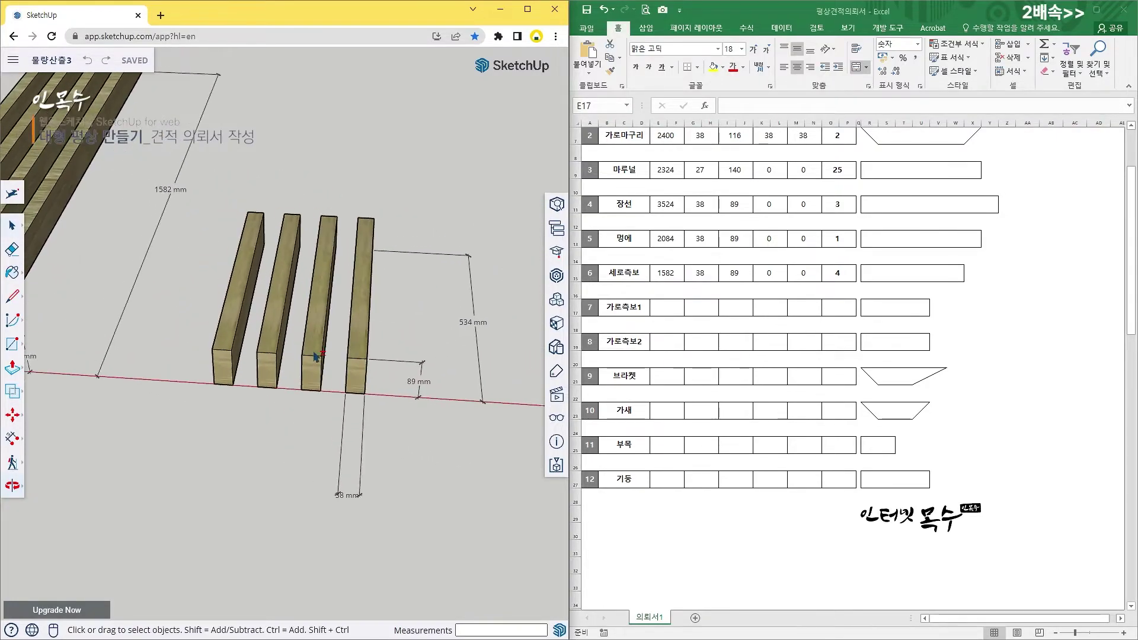
# Fill the 가로측보1 row with length 534, 38, 89, 0, 0 and quantity 4
pyautogui.click(662, 311)
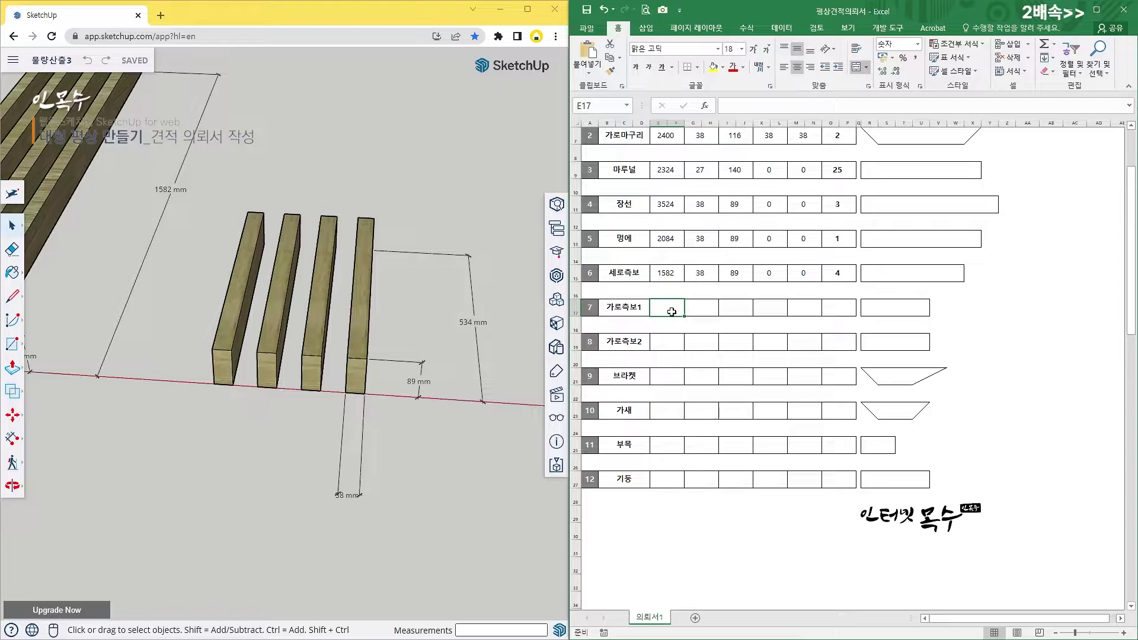
pyautogui.write('534')
pyautogui.click(701, 307)
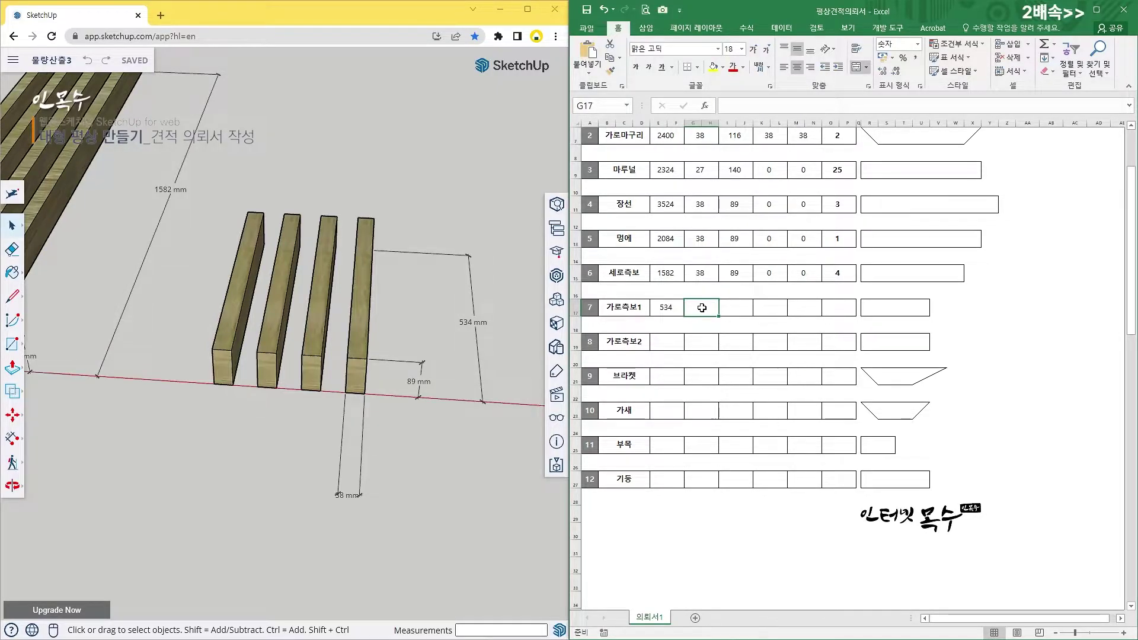
pyautogui.write('38')
pyautogui.click(734, 308)
pyautogui.write('8')
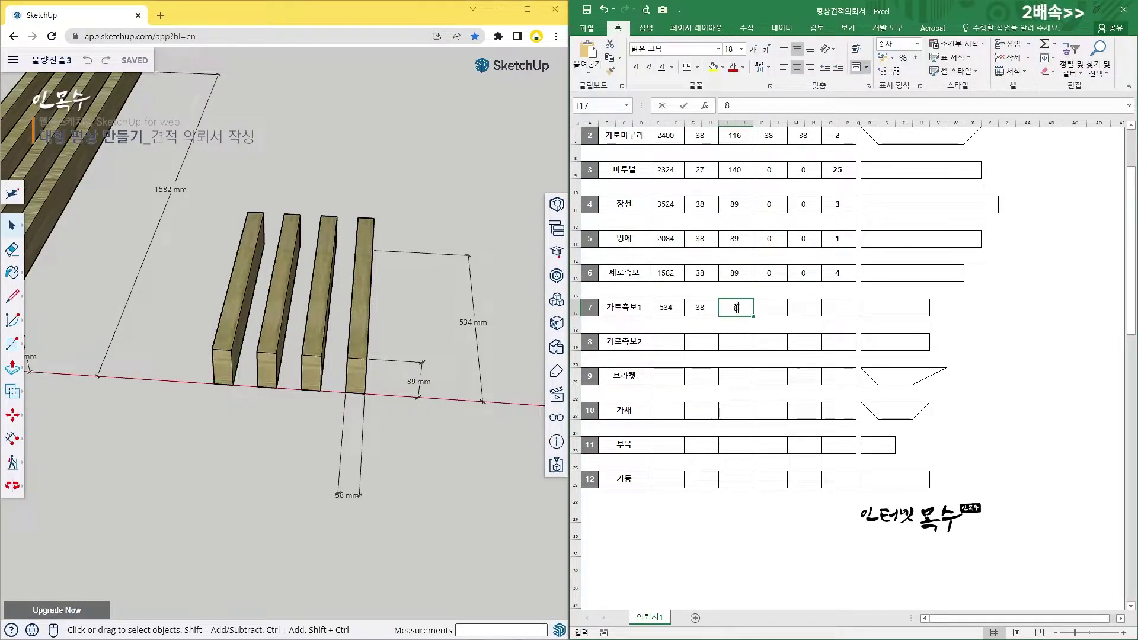
pyautogui.write('9')
pyautogui.click(770, 310)
pyautogui.write('0')
pyautogui.click(797, 307)
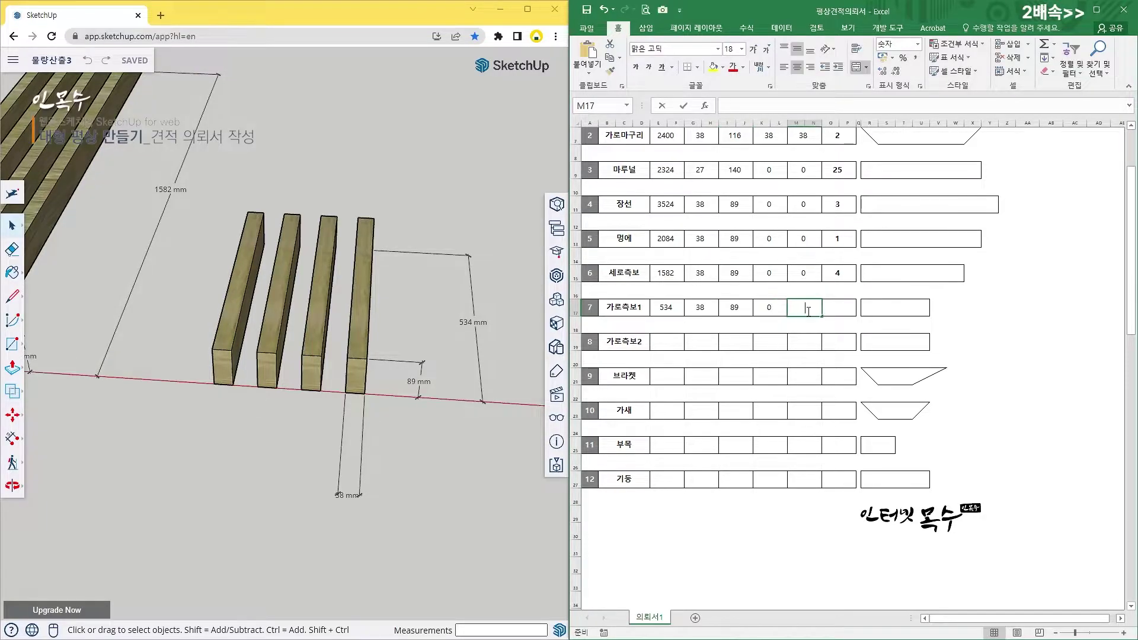
pyautogui.write('0')
pyautogui.click(851, 309)
pyautogui.write('4')
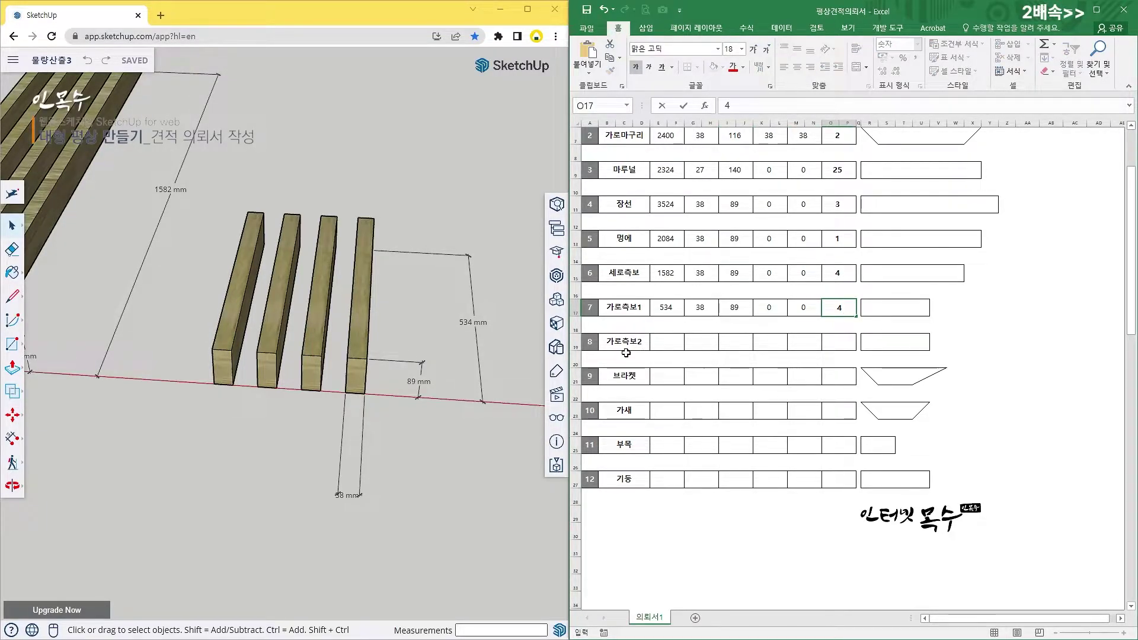
# Fill the 가로측보2 row with length 452, 38, 89, 0, 0 and count 4
pyautogui.moveTo(470, 393)
pyautogui.mouseDown()
pyautogui.moveTo(132, 313)
pyautogui.moveTo(385, 334)
pyautogui.moveTo(299, 346)
pyautogui.mouseUp()
pyautogui.click(668, 341)
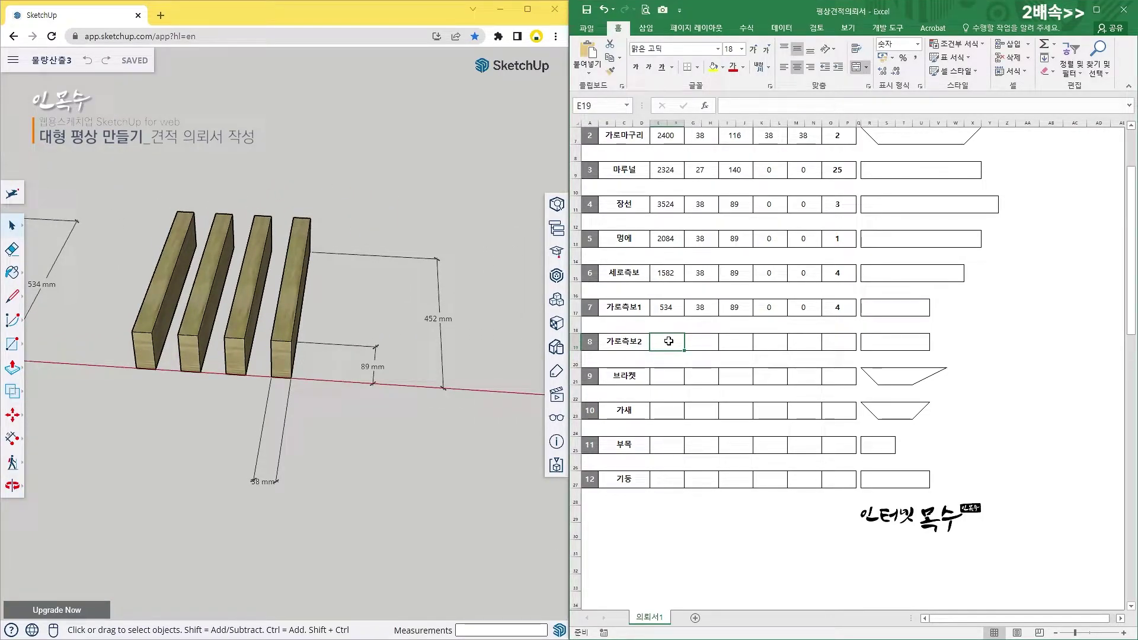
pyautogui.write('452')
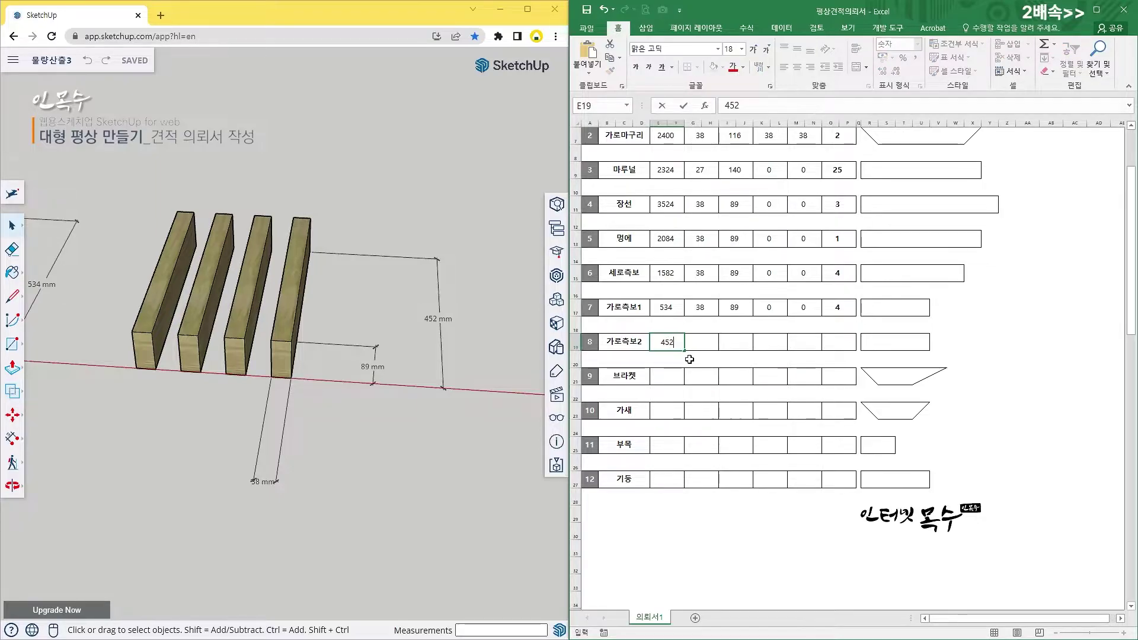
pyautogui.click(703, 347)
pyautogui.write('38')
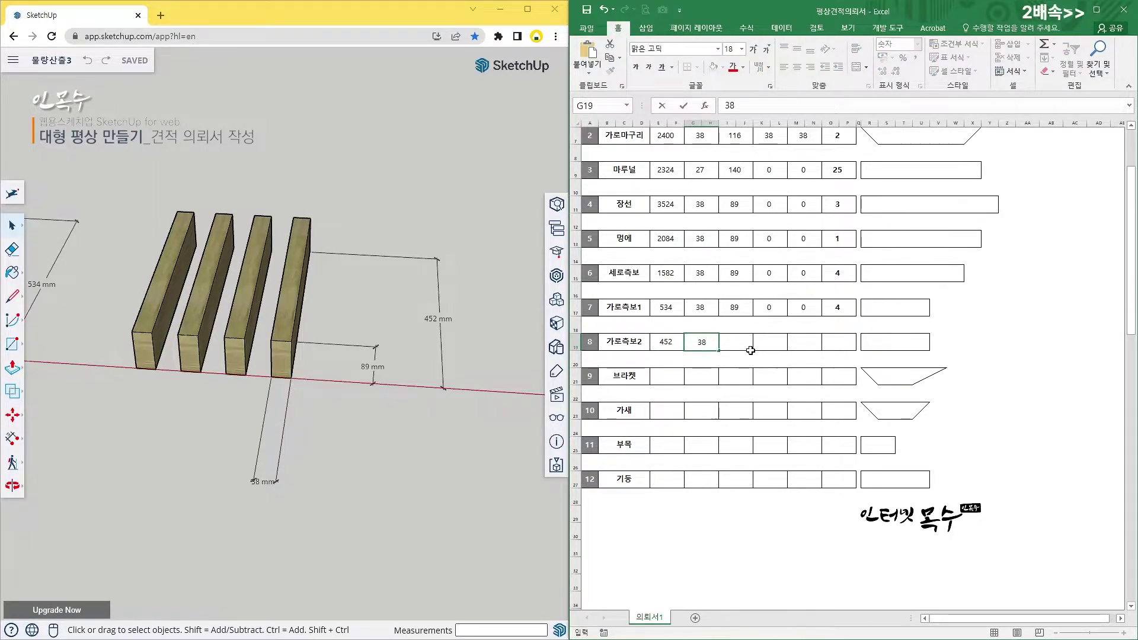
pyautogui.click(739, 342)
pyautogui.write('89')
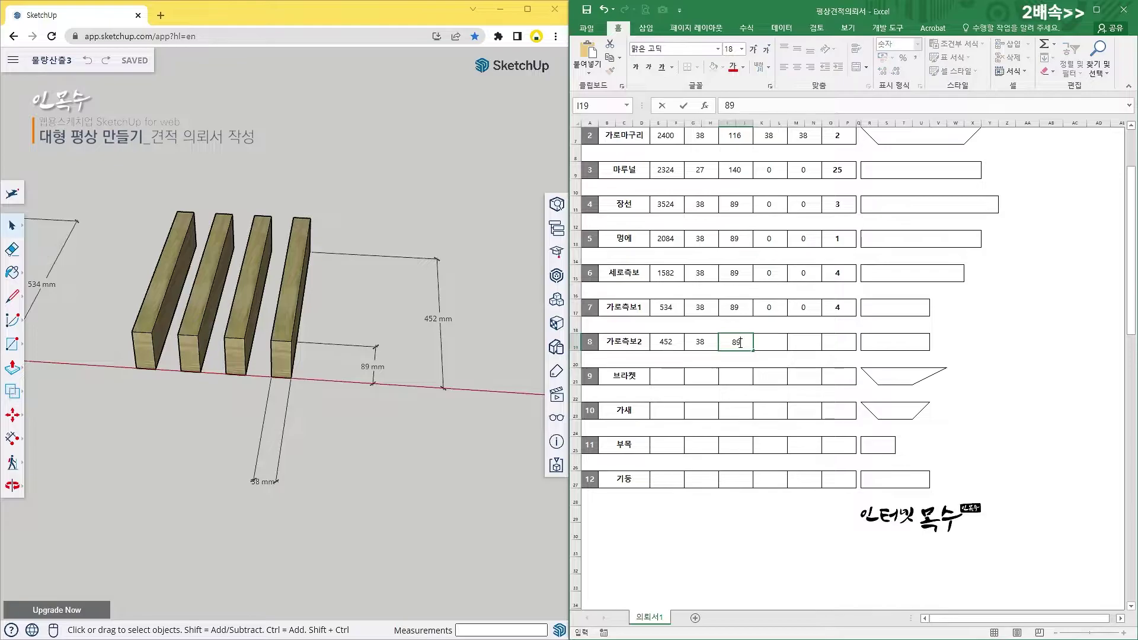
pyautogui.click(769, 342)
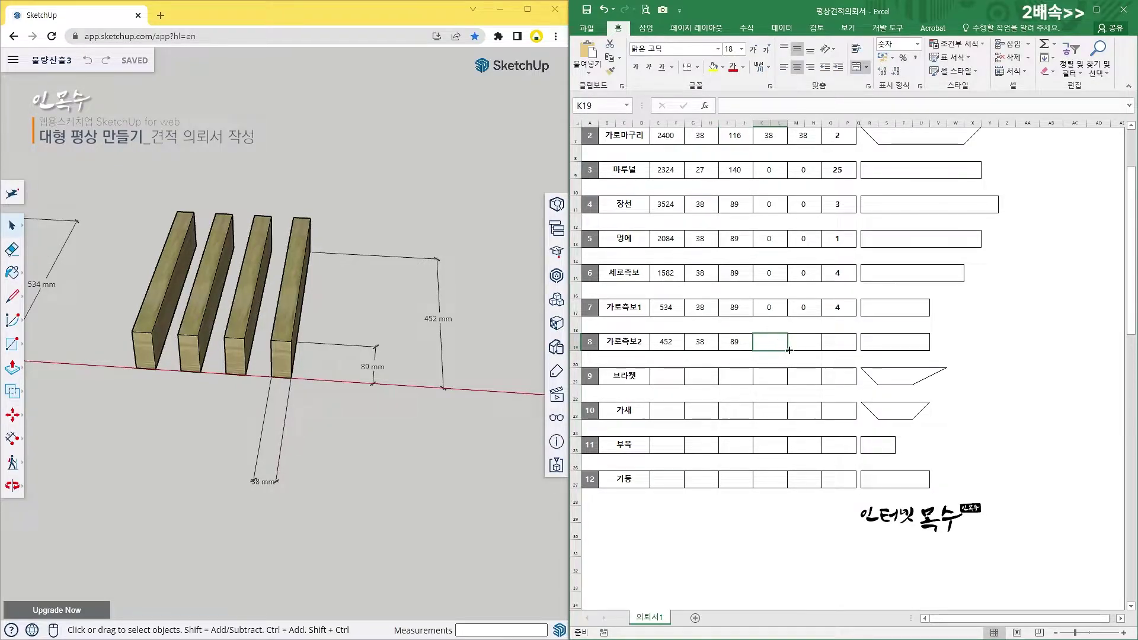
pyautogui.write('0')
pyautogui.click(811, 347)
pyautogui.write('0')
pyautogui.click(845, 342)
pyautogui.write('4')
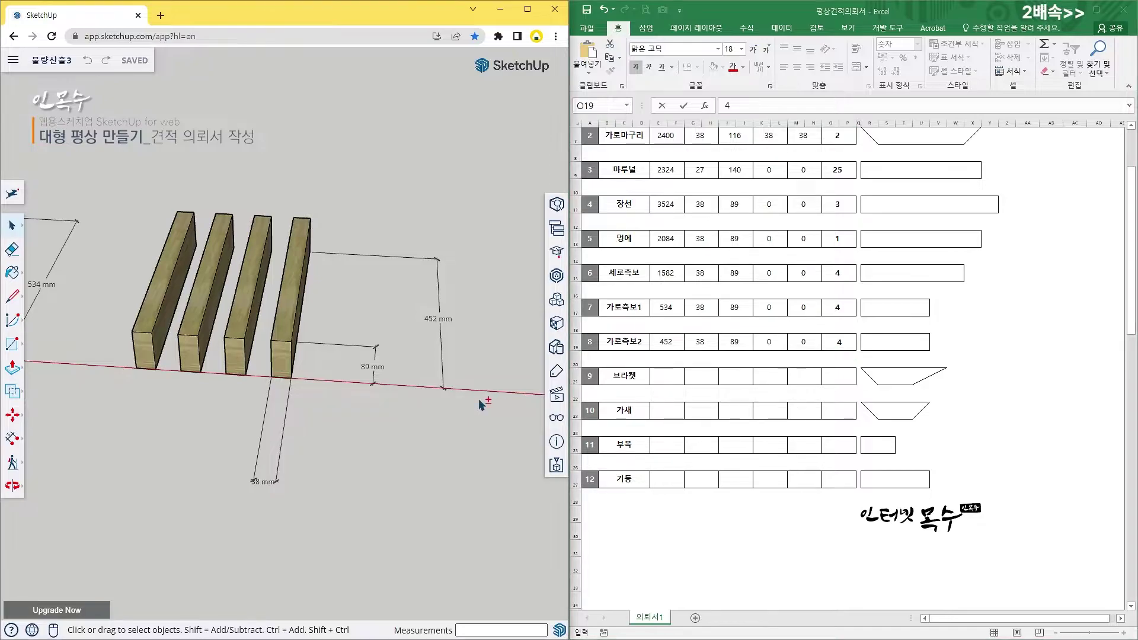
pyautogui.moveTo(482, 398); pyautogui.dragTo(267, 452)
pyautogui.scroll(3, 278, 338)
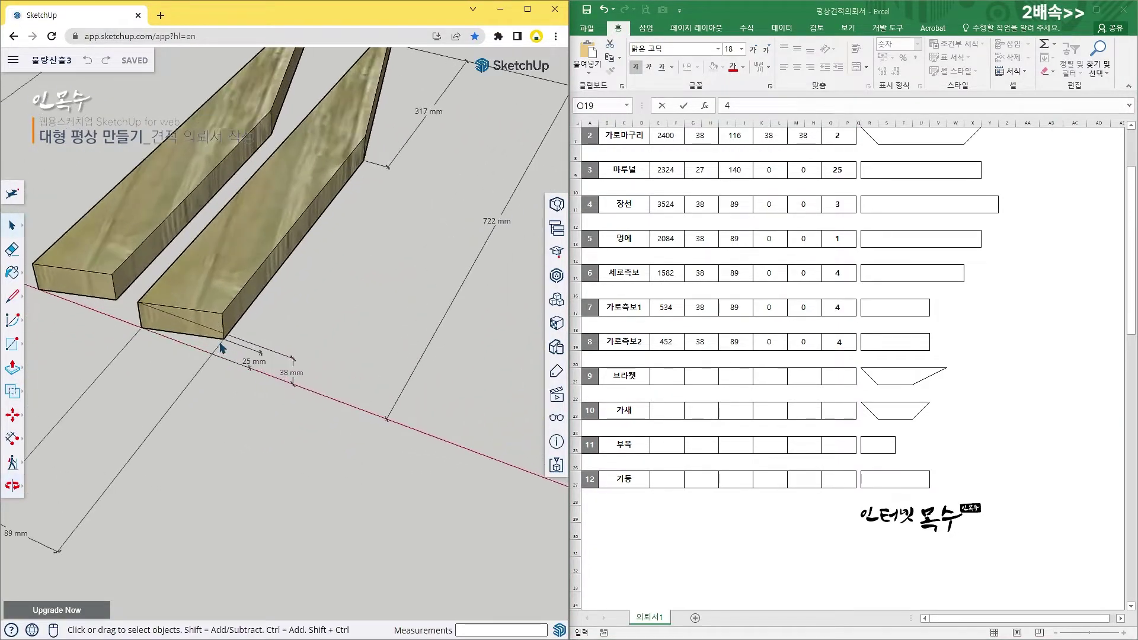
pyautogui.click(671, 380)
# Enter 722, 38, 89, 25, 317 and quantity 2 across the 브라켓 row 21
pyautogui.write('722')
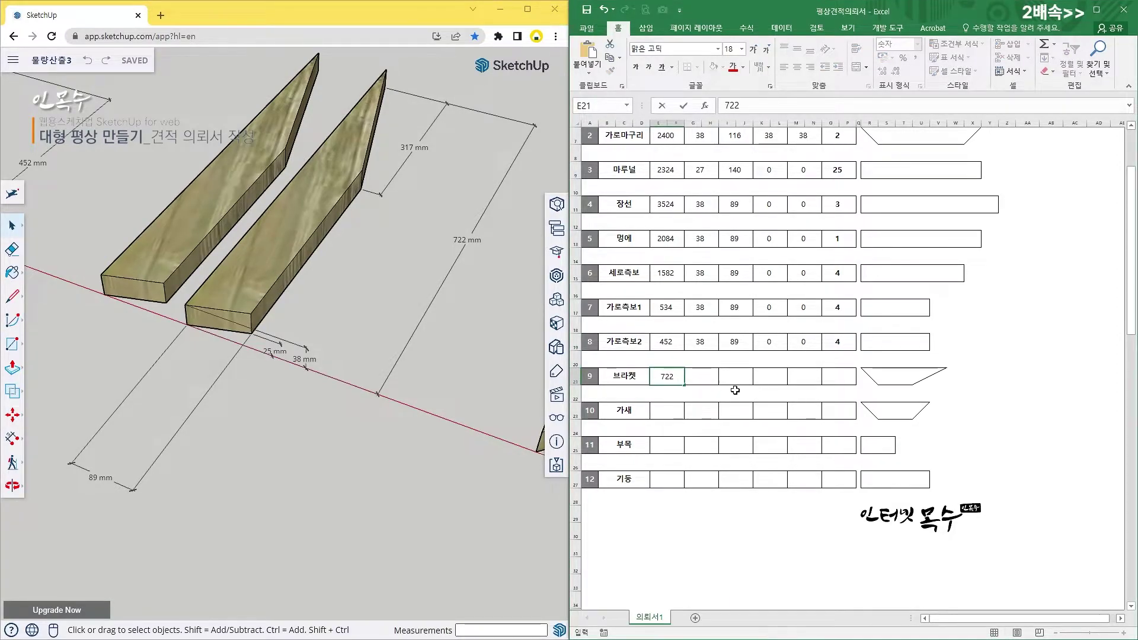
pyautogui.click(706, 377)
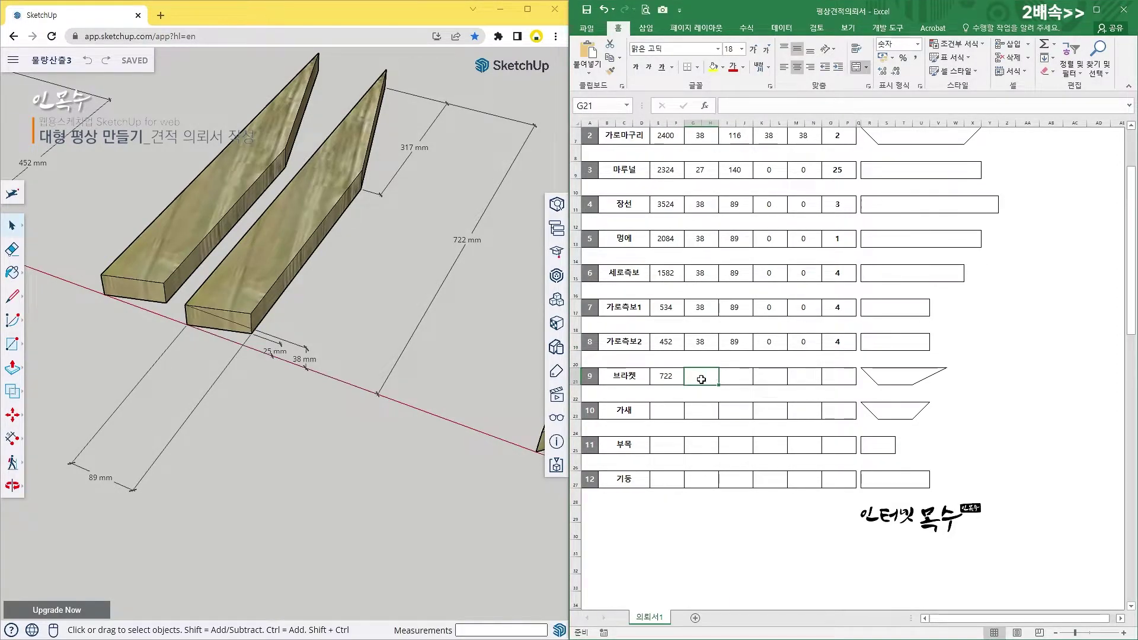
pyautogui.write('38')
pyautogui.click(741, 378)
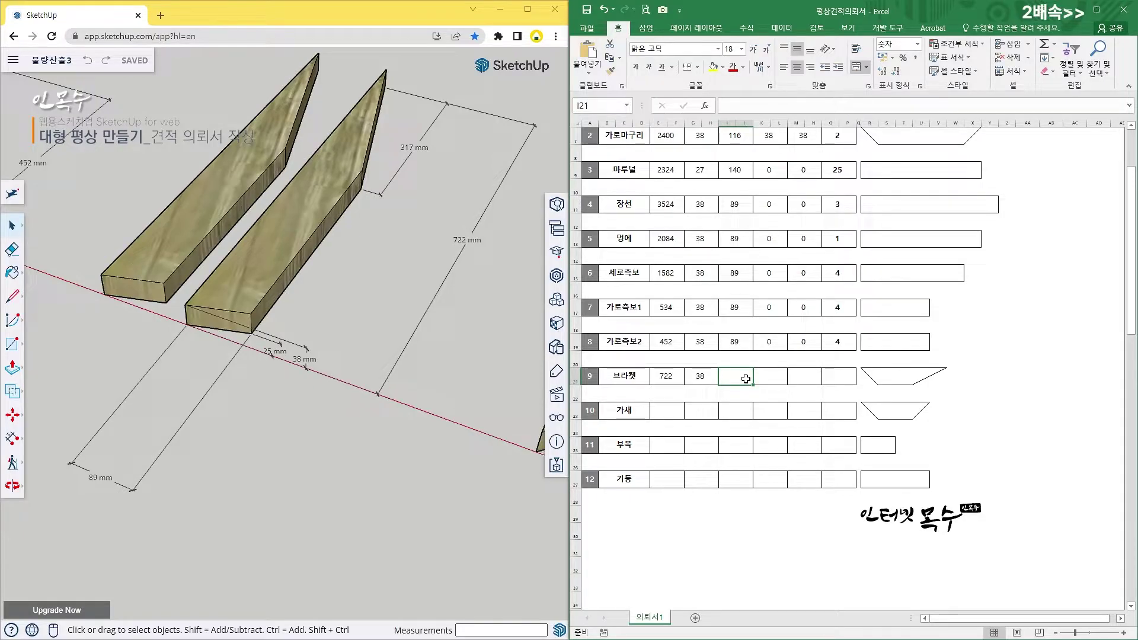
pyautogui.write('89')
pyautogui.click(773, 378)
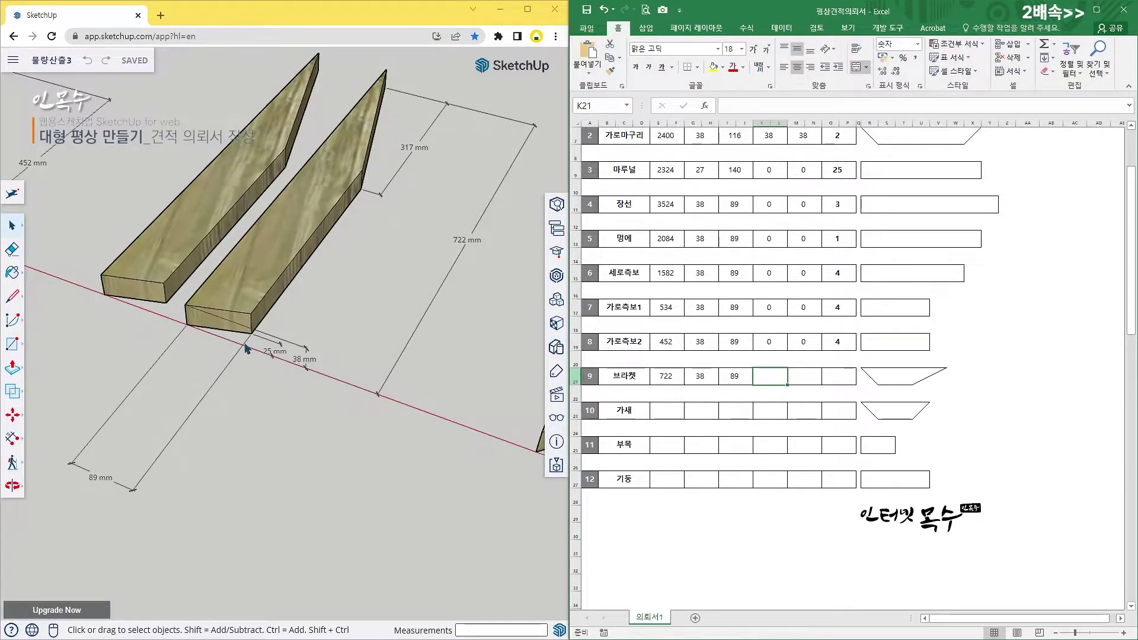
pyautogui.scroll(5, 246, 348)
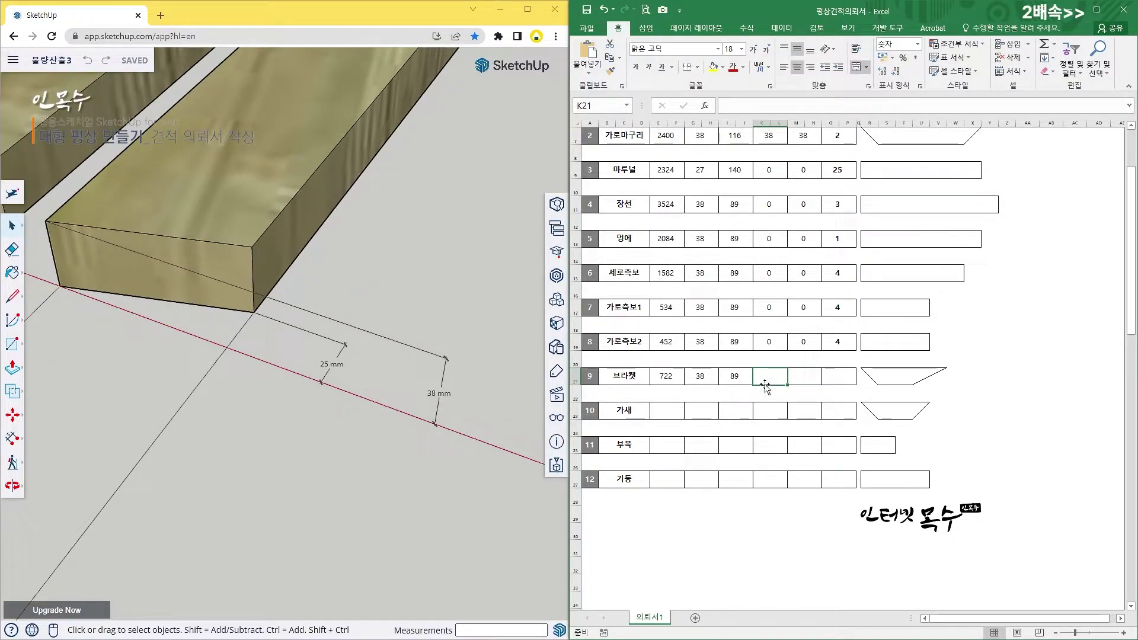
pyautogui.write('25')
pyautogui.scroll(-5, 474, 237)
pyautogui.scroll(5, 479, 231)
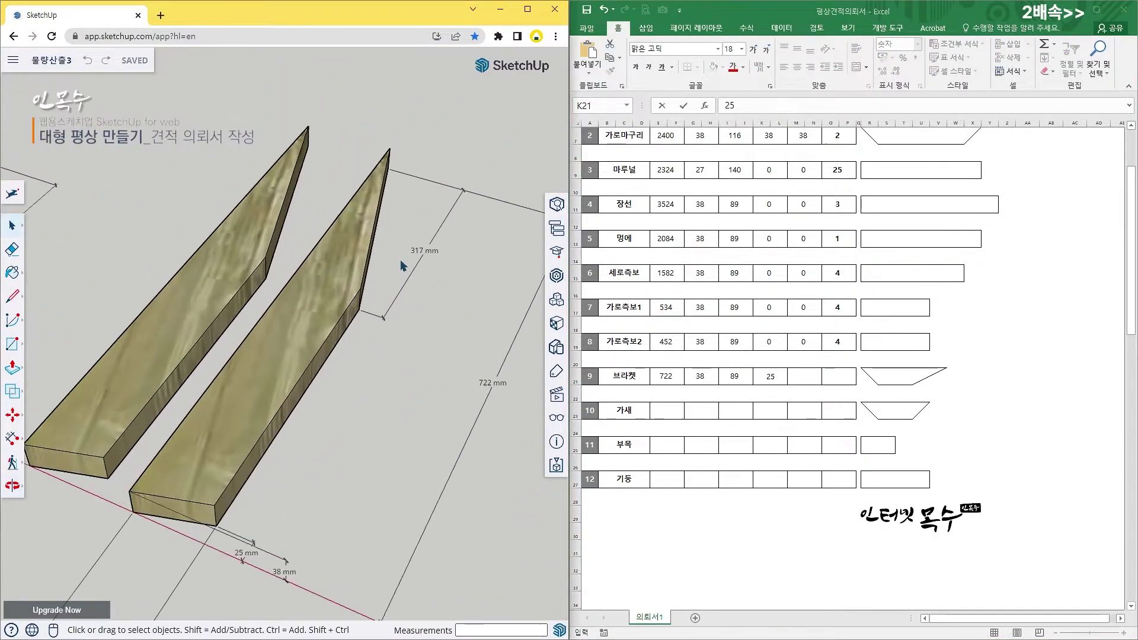
pyautogui.click(806, 378)
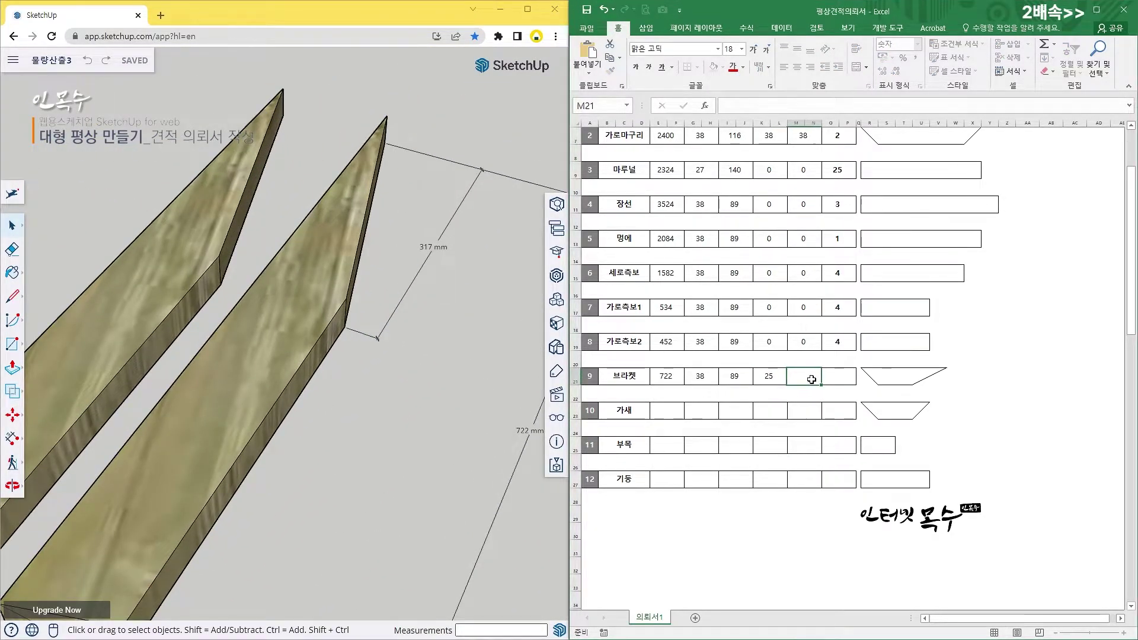
pyautogui.write('317')
pyautogui.click(837, 376)
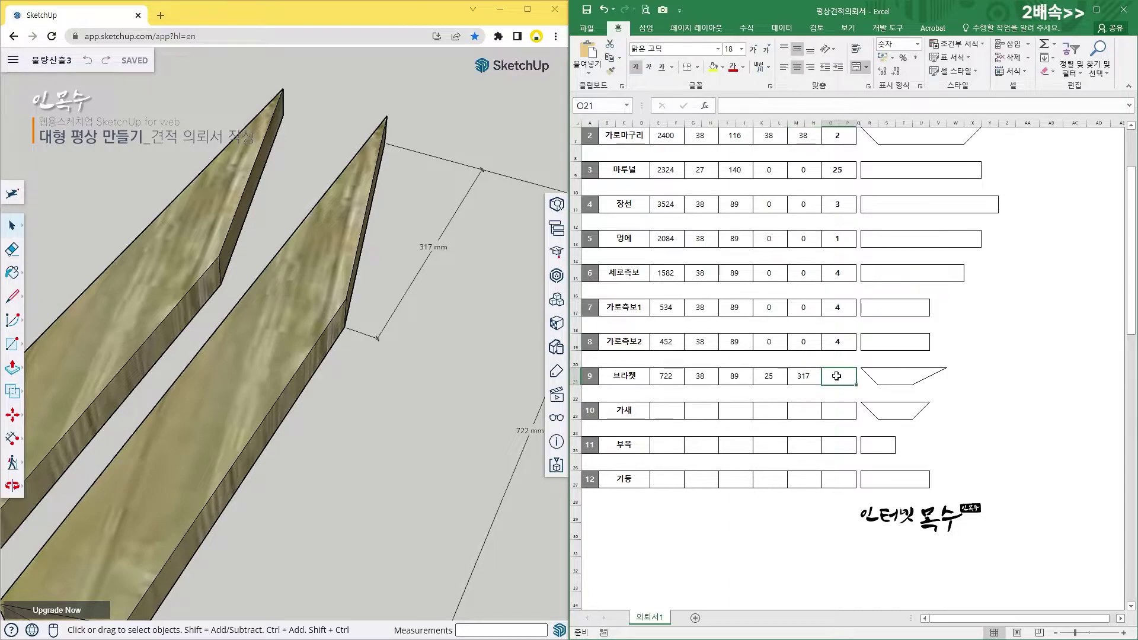
pyautogui.write('2')
pyautogui.press('Return')
pyautogui.scroll(-5, 436, 418)
pyautogui.scroll(-3, 436, 418)
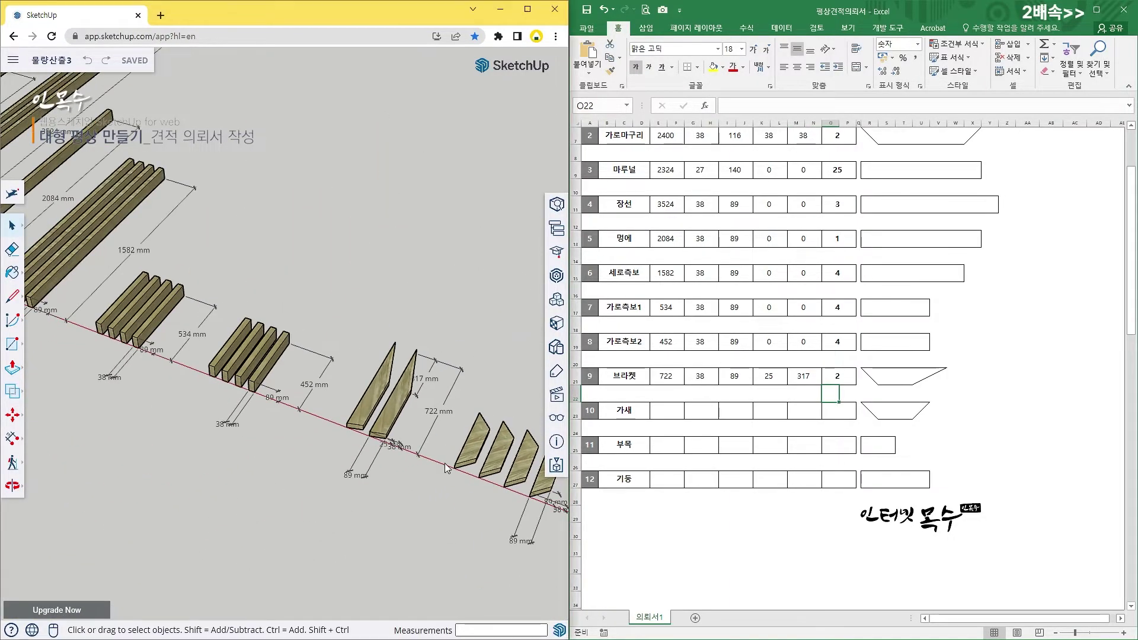
pyautogui.moveTo(436, 418)
pyautogui.mouseDown()
pyautogui.moveTo(164, 323)
pyautogui.moveTo(275, 354)
pyautogui.mouseUp()
pyautogui.scroll(5, 274, 355)
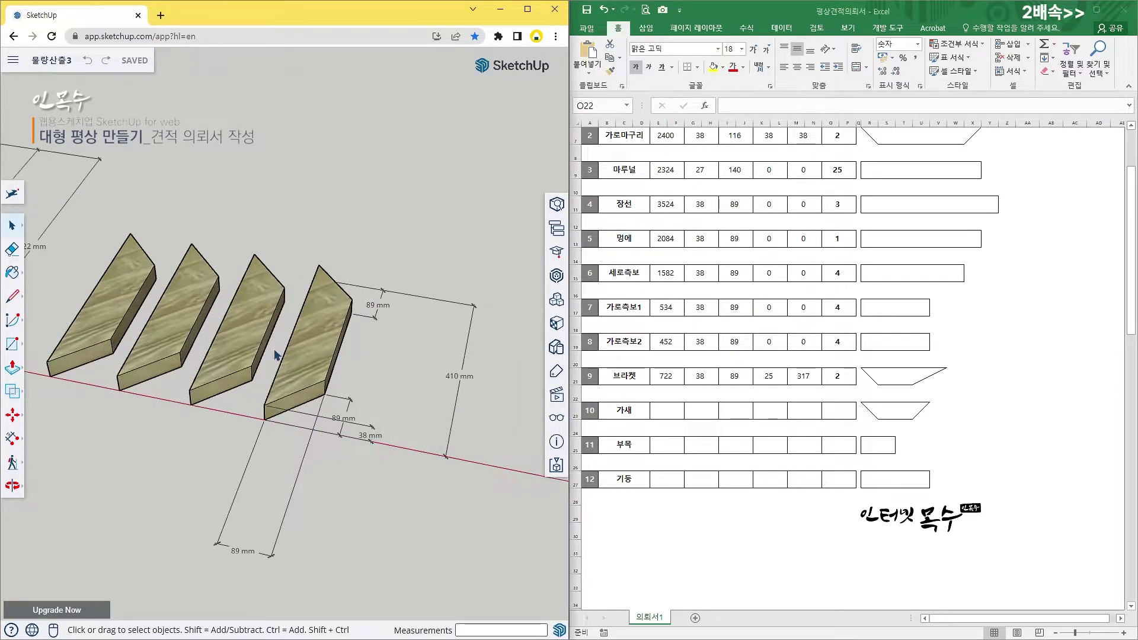
# Enter 410, 38, 89, 89, 89 and quantity 4 across the 가새 row 23
pyautogui.click(683, 417)
pyautogui.write('4')
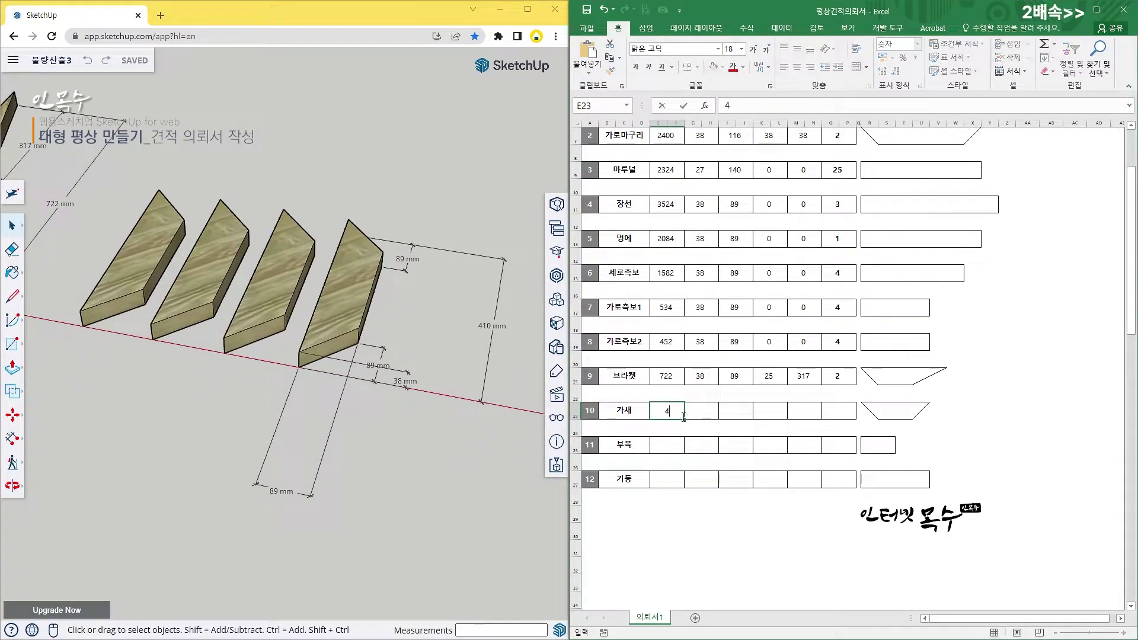
pyautogui.write('10')
pyautogui.click(704, 413)
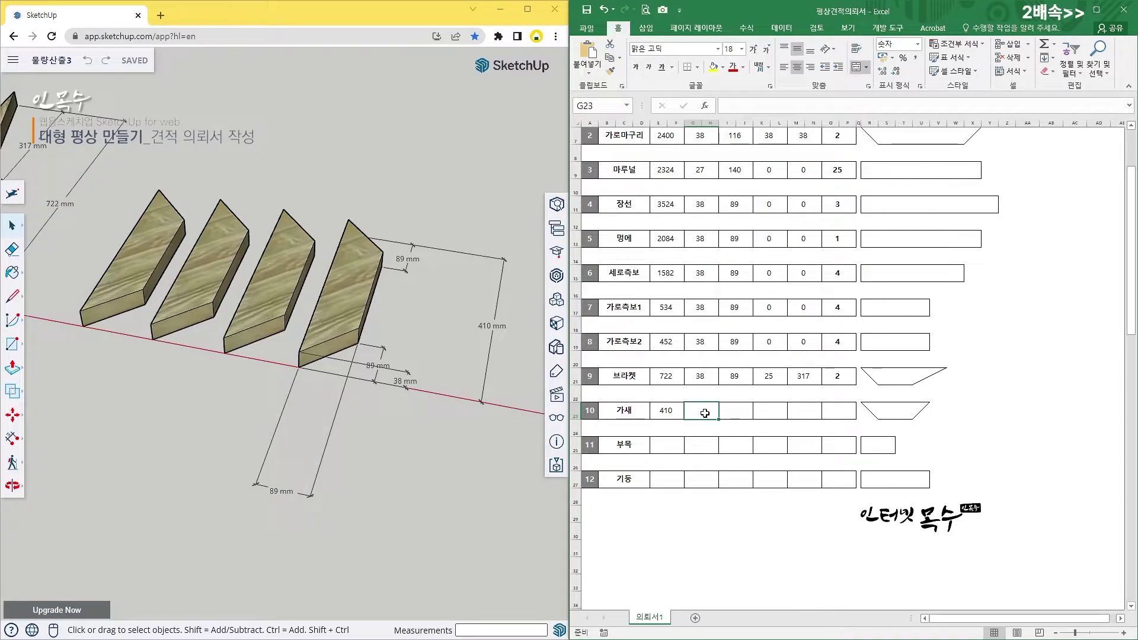
pyautogui.write('38')
pyautogui.click(737, 412)
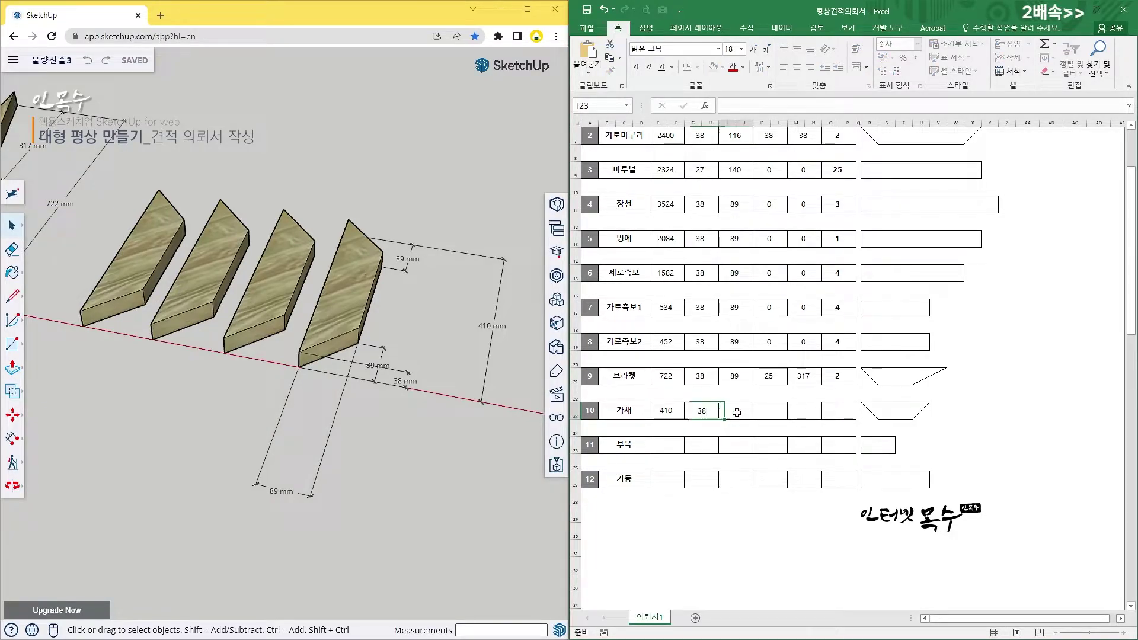
pyautogui.write('89')
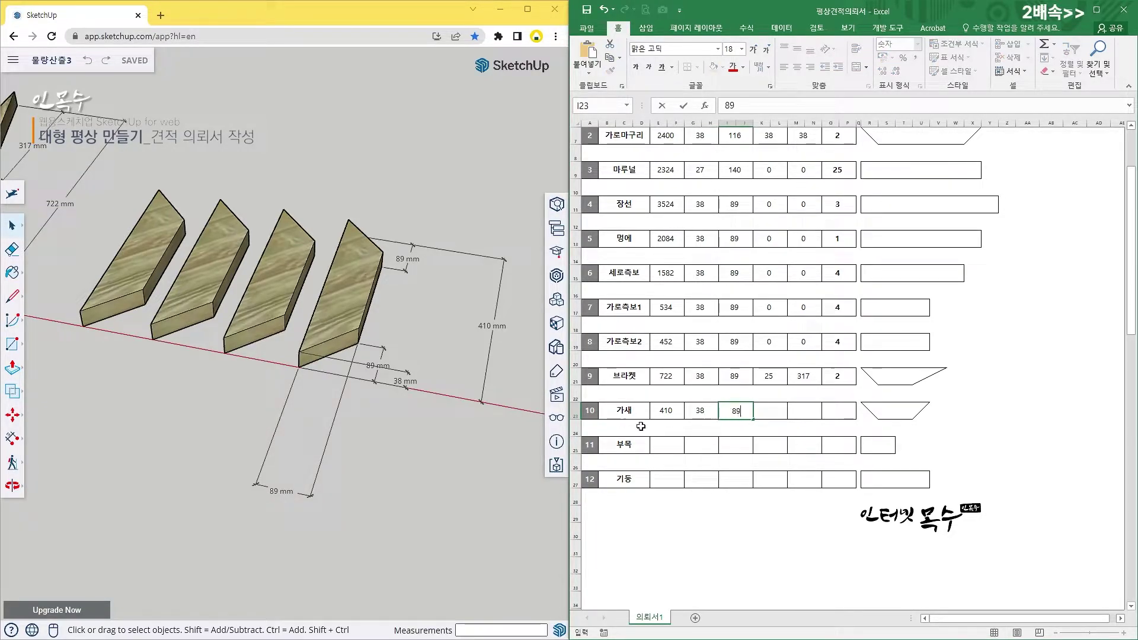
pyautogui.click(772, 415)
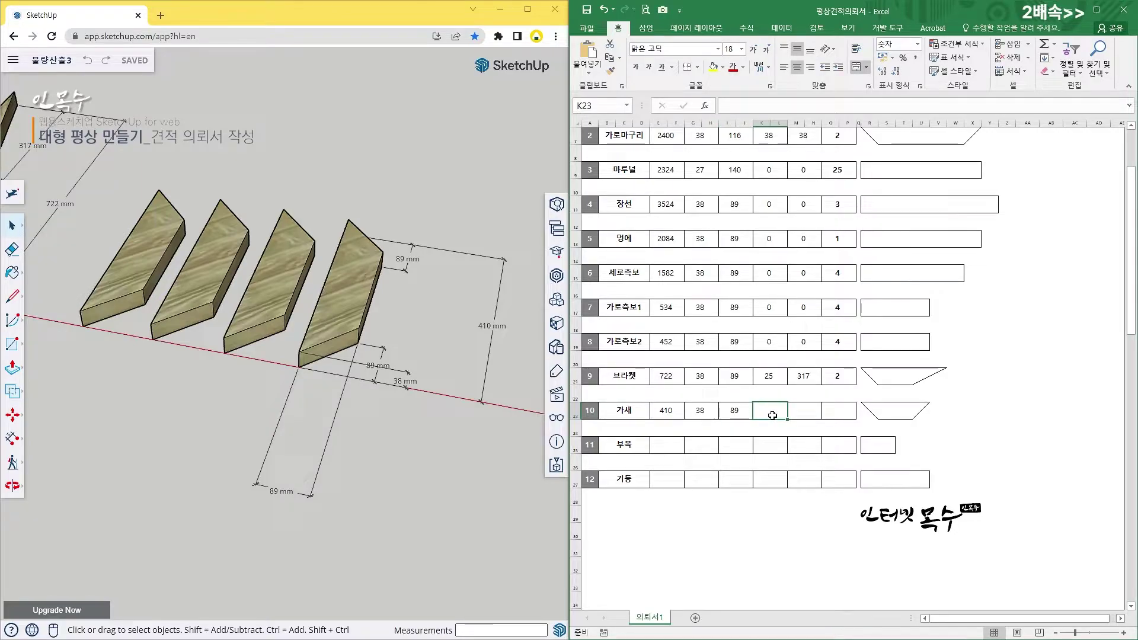
pyautogui.write('89')
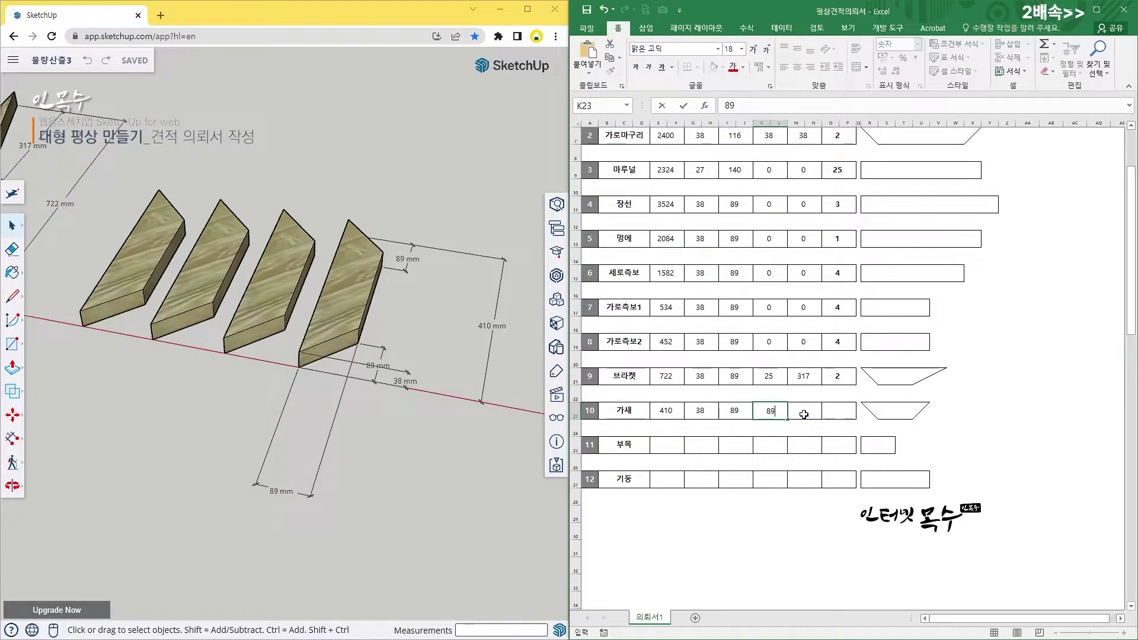
pyautogui.click(804, 410)
pyautogui.write('89')
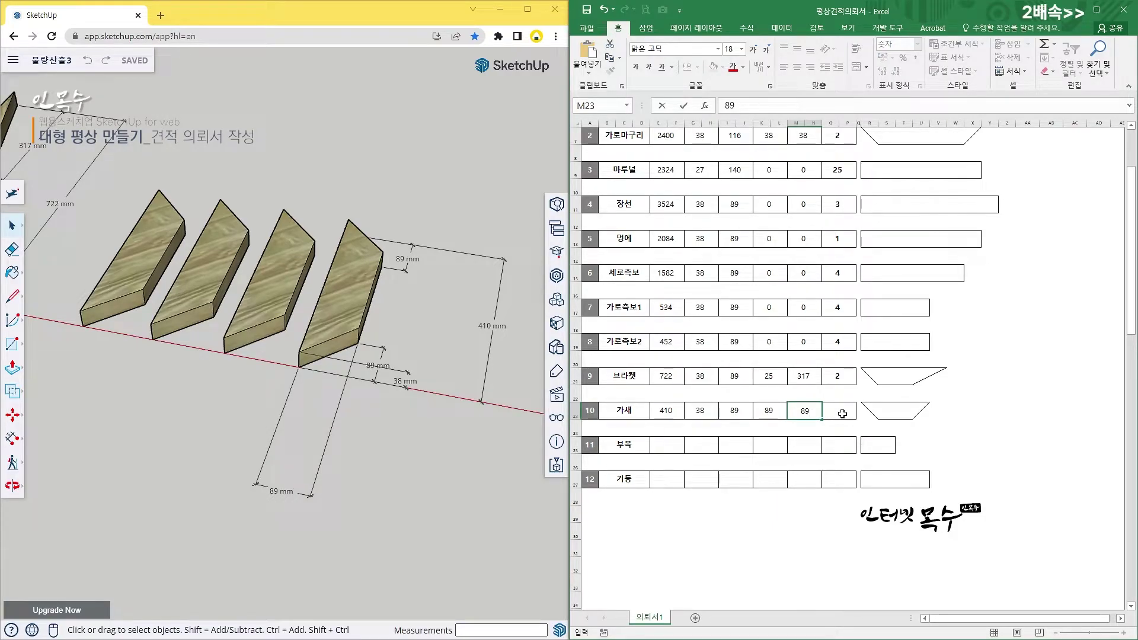
pyautogui.click(842, 413)
pyautogui.write('4')
pyautogui.press('Return')
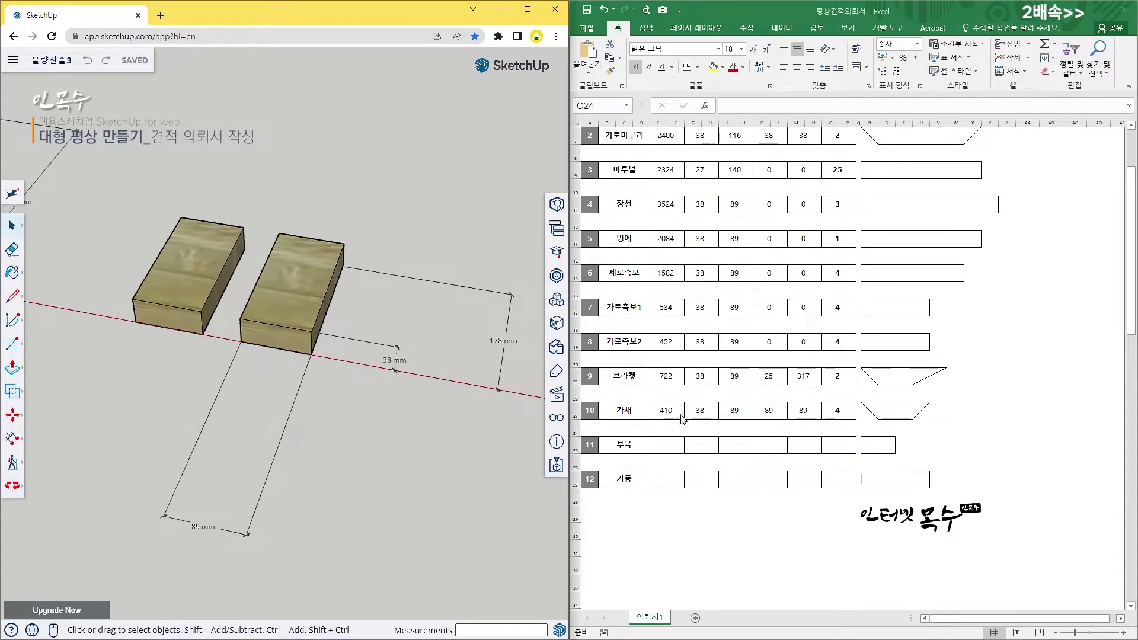
# Fill the 부목 row with length 178, 38, 89, 0, 0 and quantity 2
pyautogui.click(675, 447)
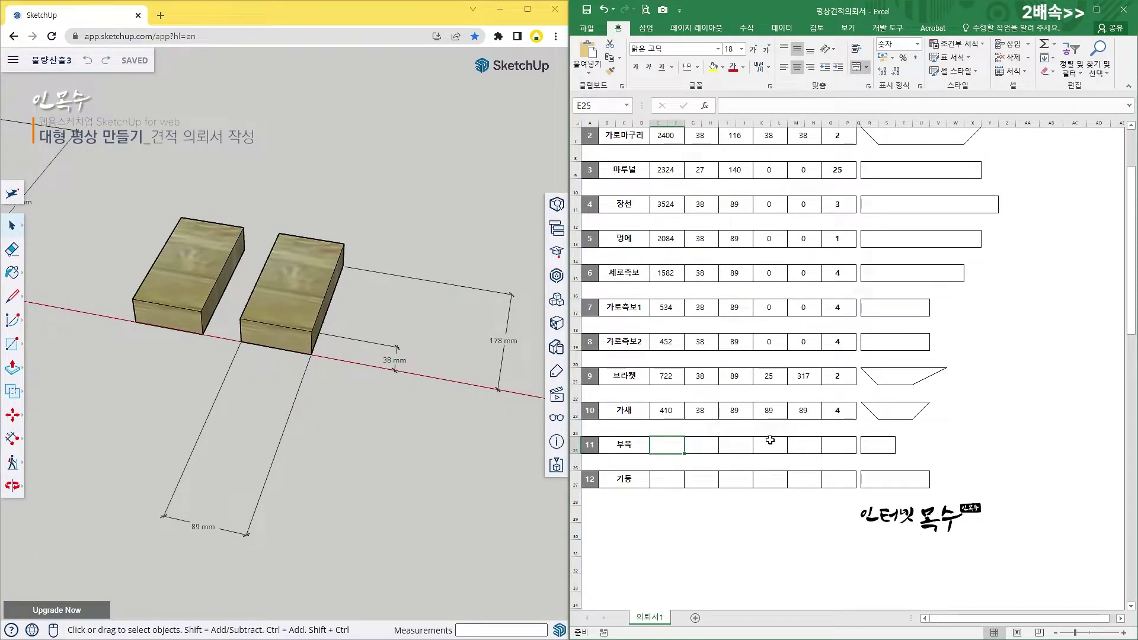
pyautogui.write('178')
pyautogui.click(706, 446)
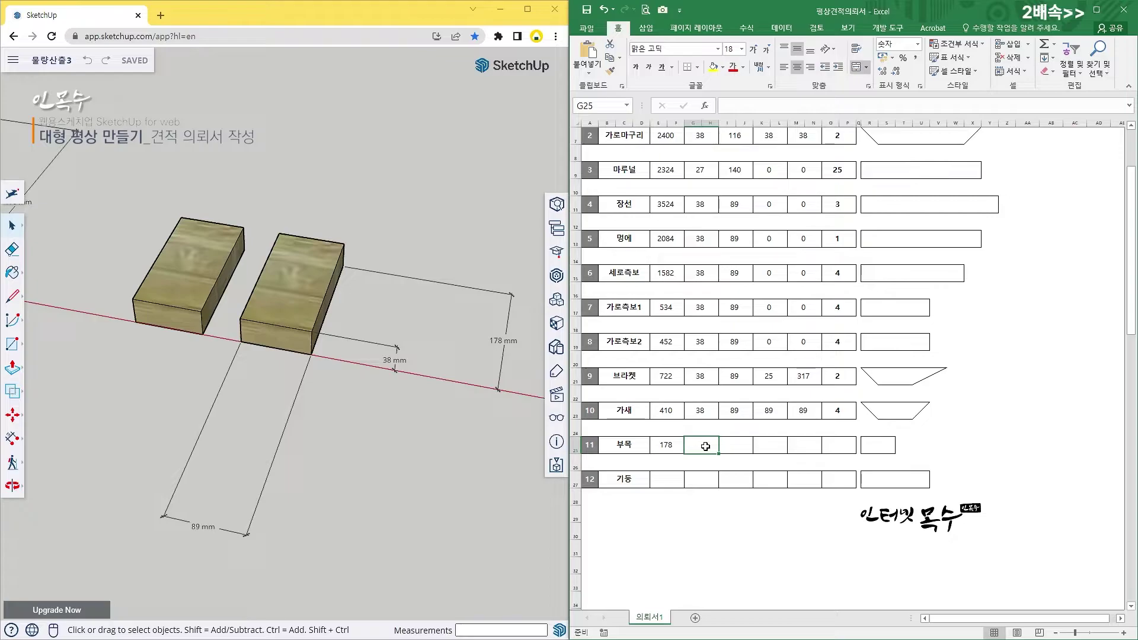
pyautogui.write('38')
pyautogui.click(745, 447)
pyautogui.write('89')
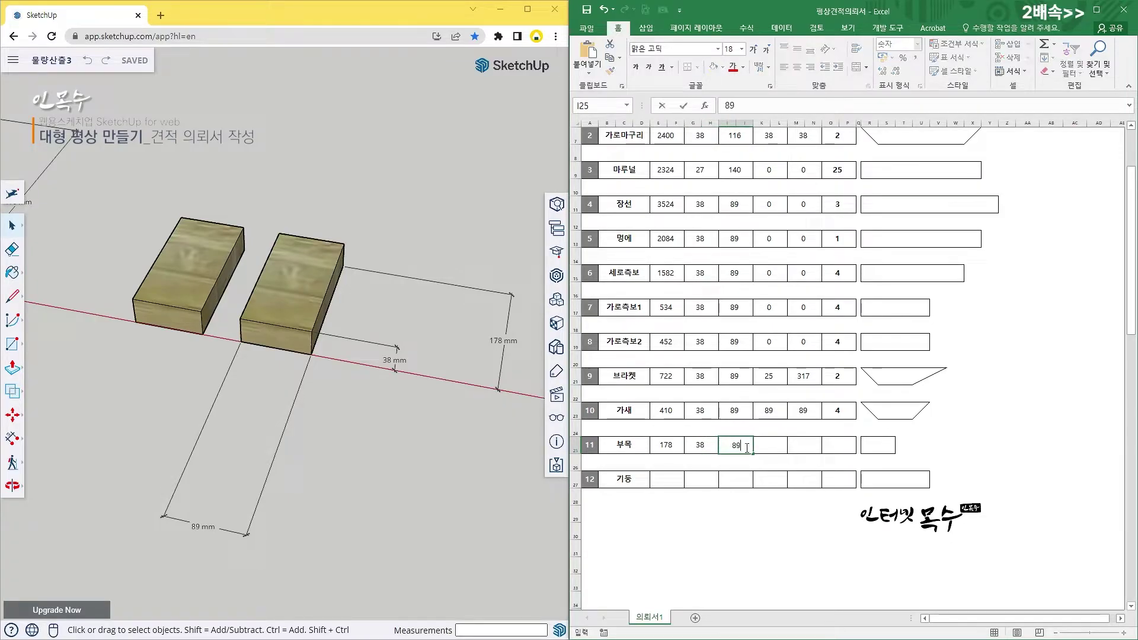
pyautogui.click(768, 446)
pyautogui.write('0')
pyautogui.click(802, 446)
pyautogui.write('0')
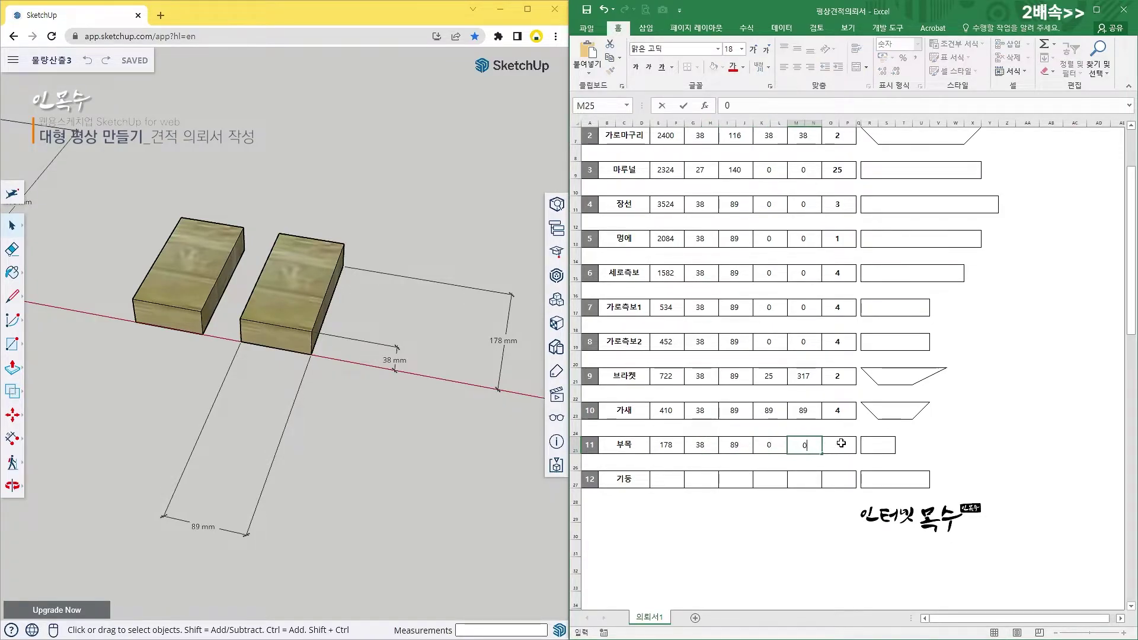
pyautogui.click(839, 446)
pyautogui.write('2')
# Enter the 기둥 row as 423, 120, 120, 0, 0 with quantity 4
pyautogui.click(474, 445)
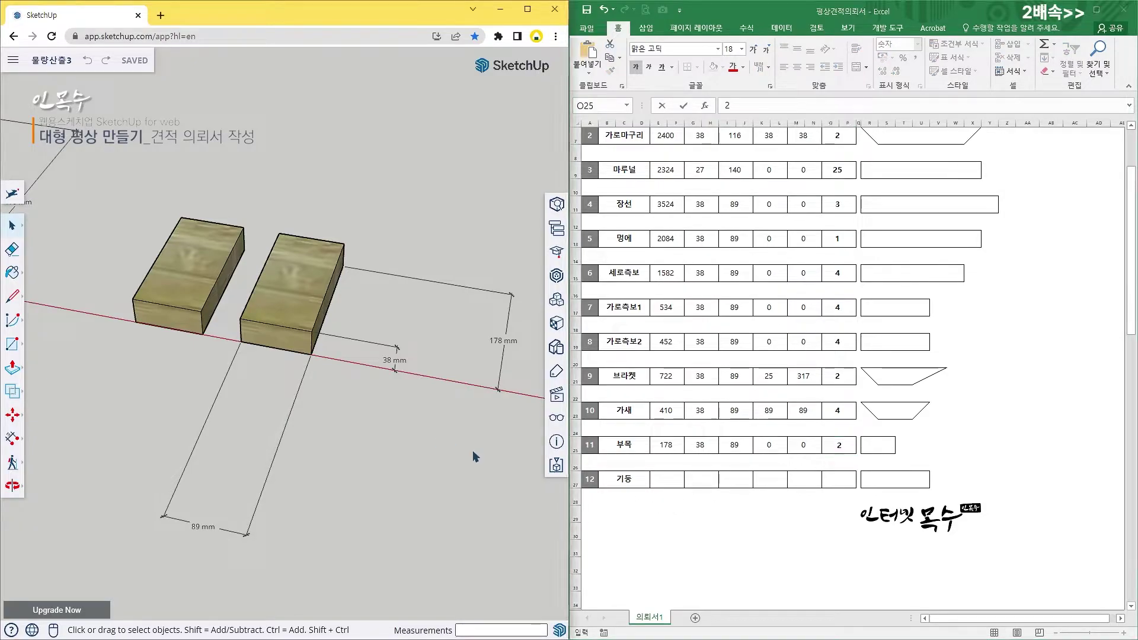
pyautogui.scroll(5, 474, 450)
pyautogui.scroll(-3, 215, 442)
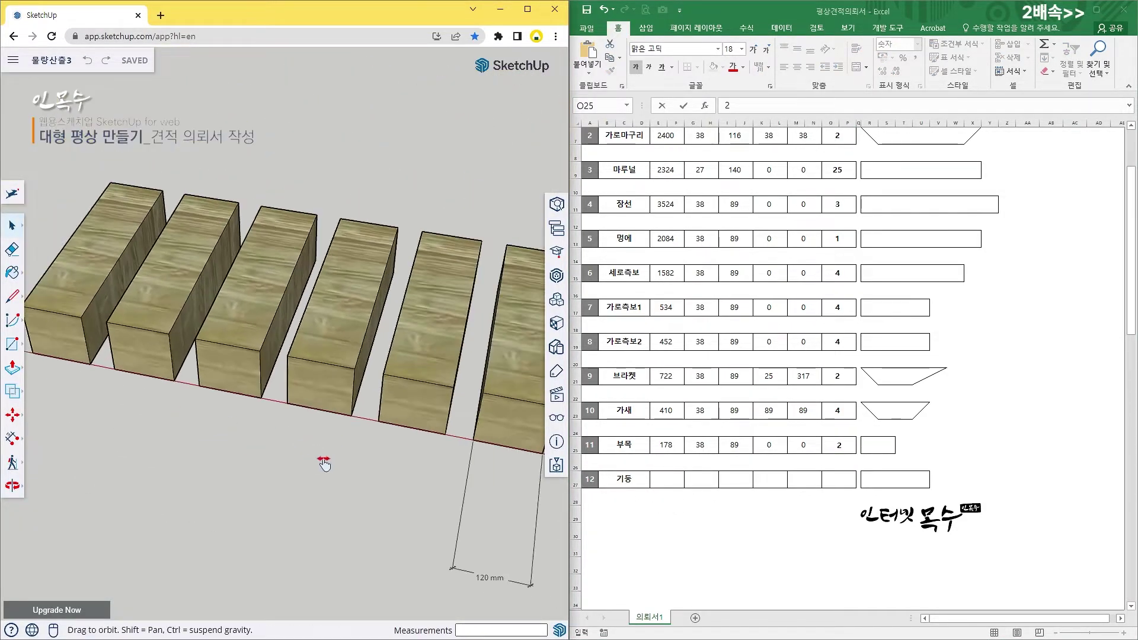
pyautogui.scroll(-2, 324, 459)
pyautogui.scroll(-2, 261, 414)
pyautogui.scroll(-2, 358, 409)
pyautogui.scroll(2, 358, 409)
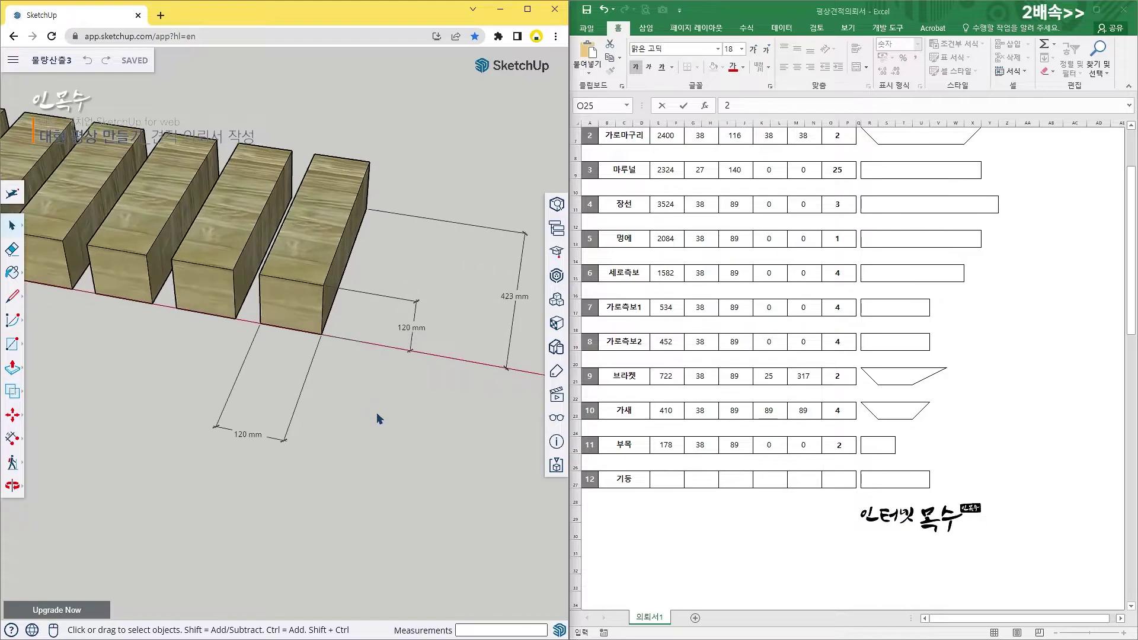
pyautogui.scroll(2, 367, 412)
pyautogui.click(664, 478)
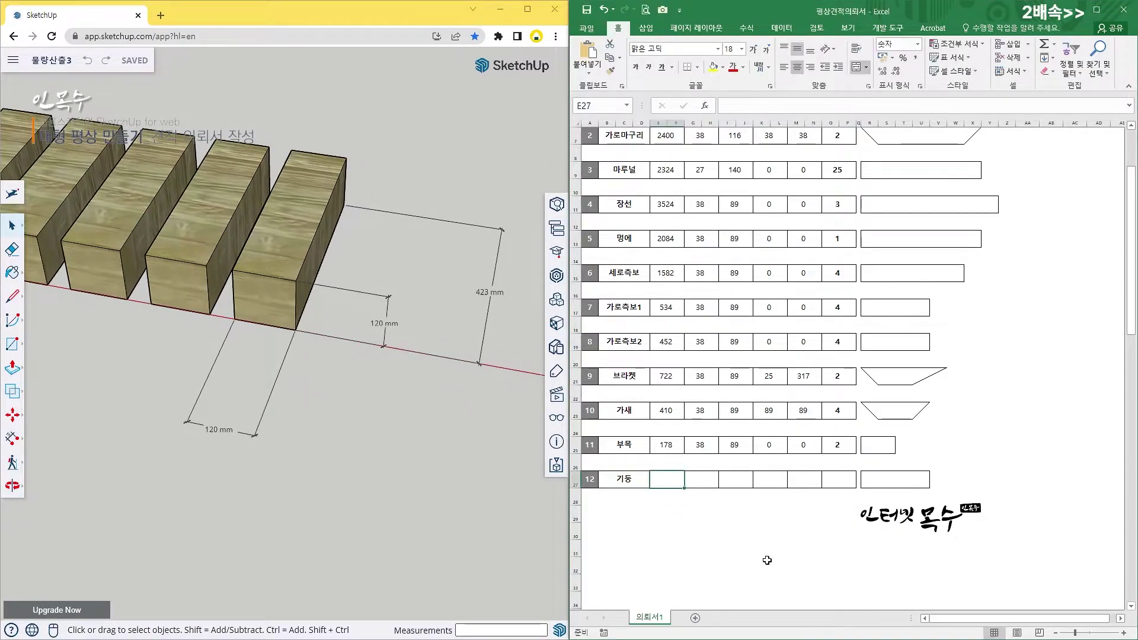
pyautogui.write('423')
pyautogui.press('Tab')
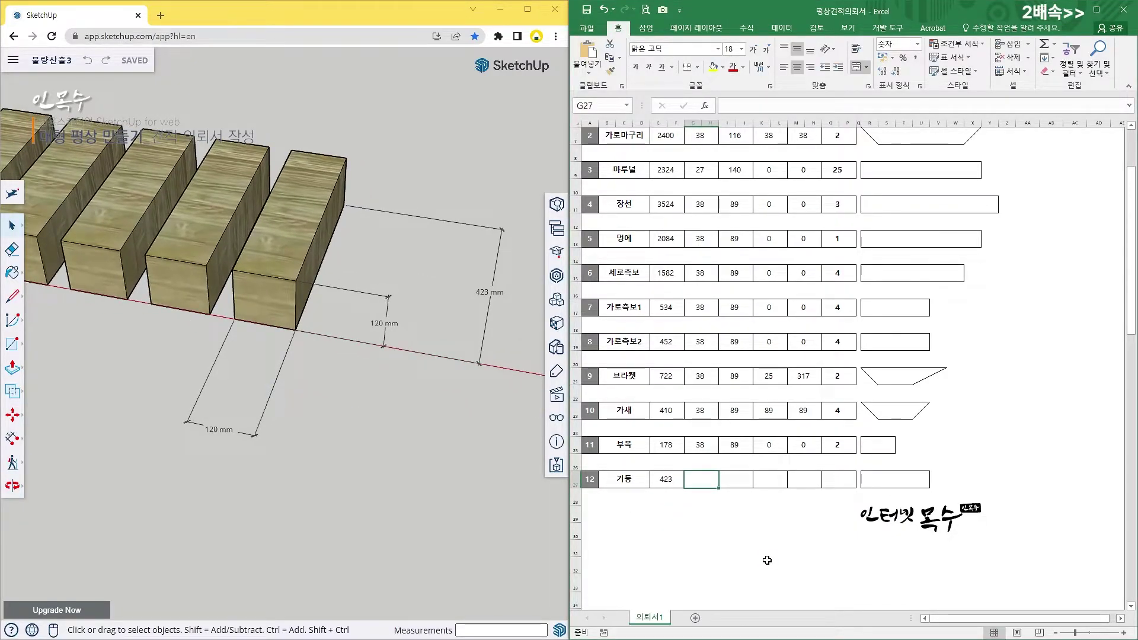
pyautogui.write('120')
pyautogui.press('Tab')
pyautogui.write('120')
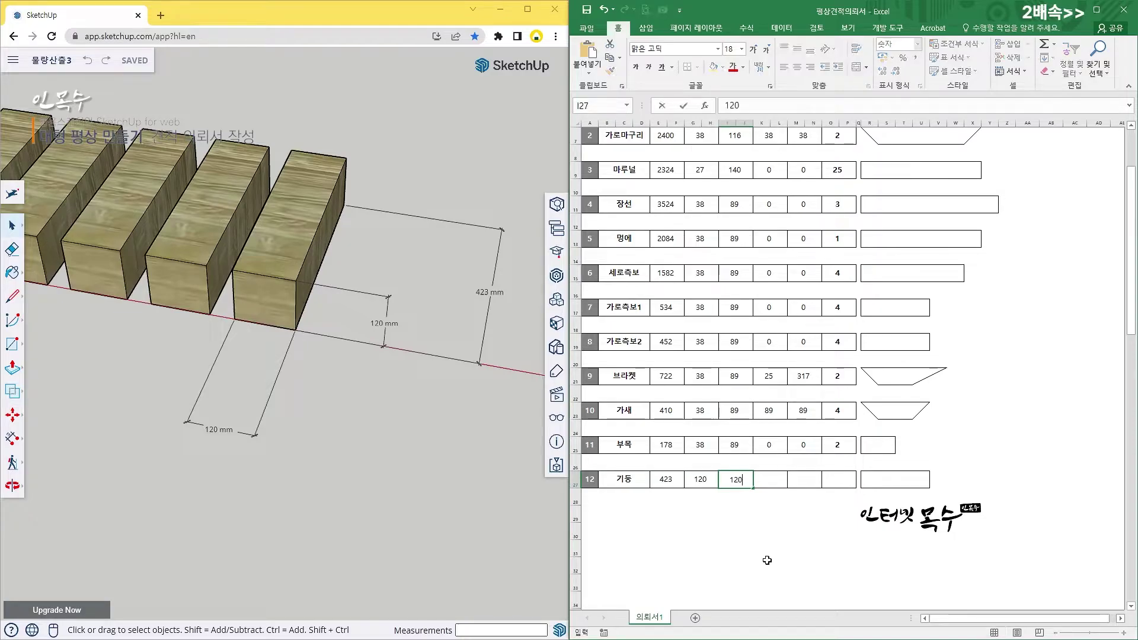
pyautogui.click(772, 485)
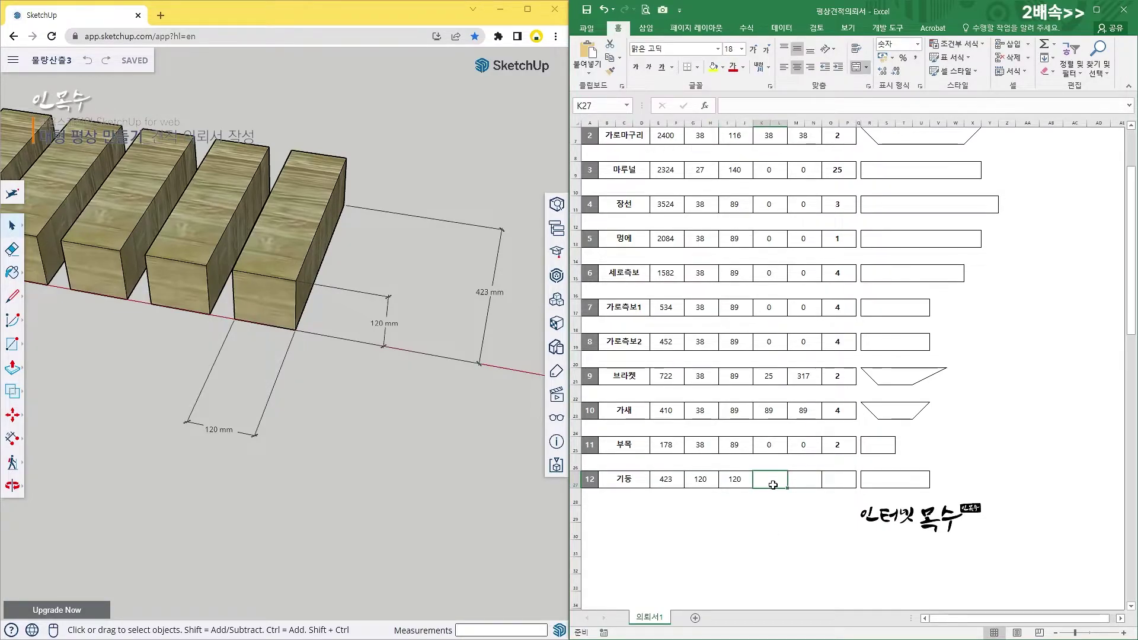
pyautogui.write('0')
pyautogui.press('Tab')
pyautogui.write('0')
pyautogui.press('Tab')
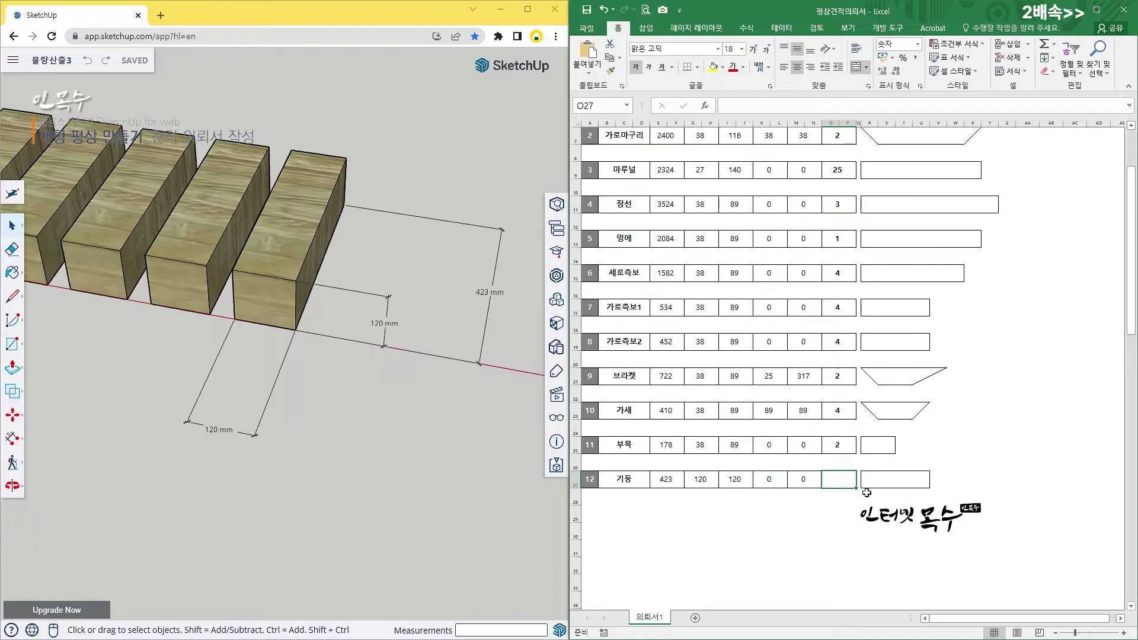
pyautogui.write('4')
pyautogui.press('Return')
pyautogui.scroll(2, 869, 468)
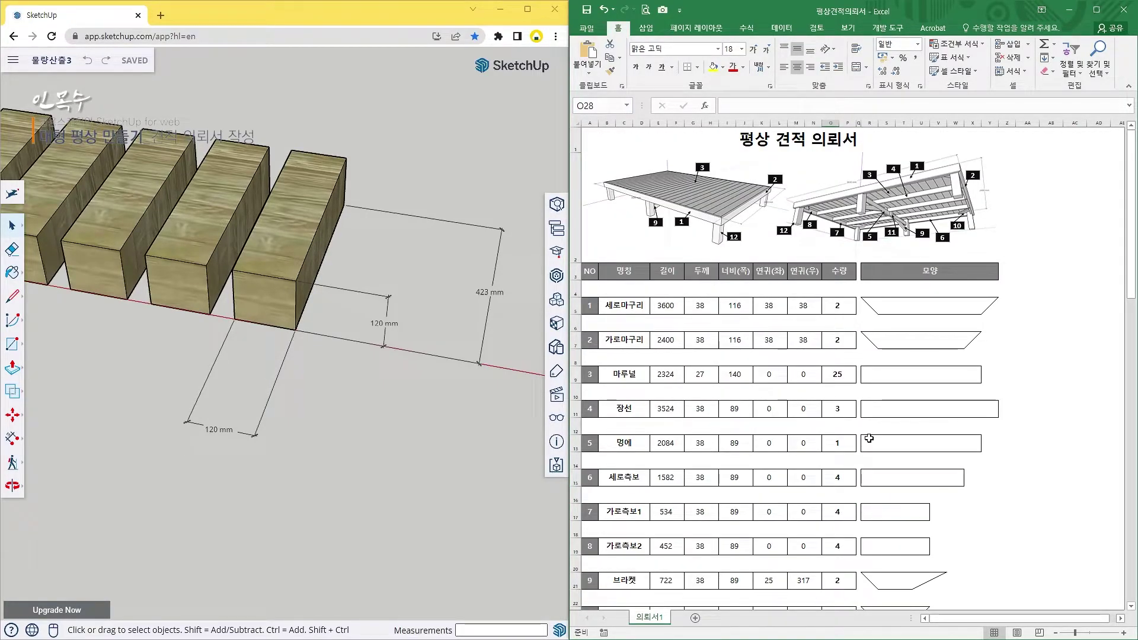
# Review the filled table and restore thousands-separator lengths such as 3,600 and 2,400
pyautogui.scroll(-5, 869, 438)
pyautogui.scroll(3, 868, 441)
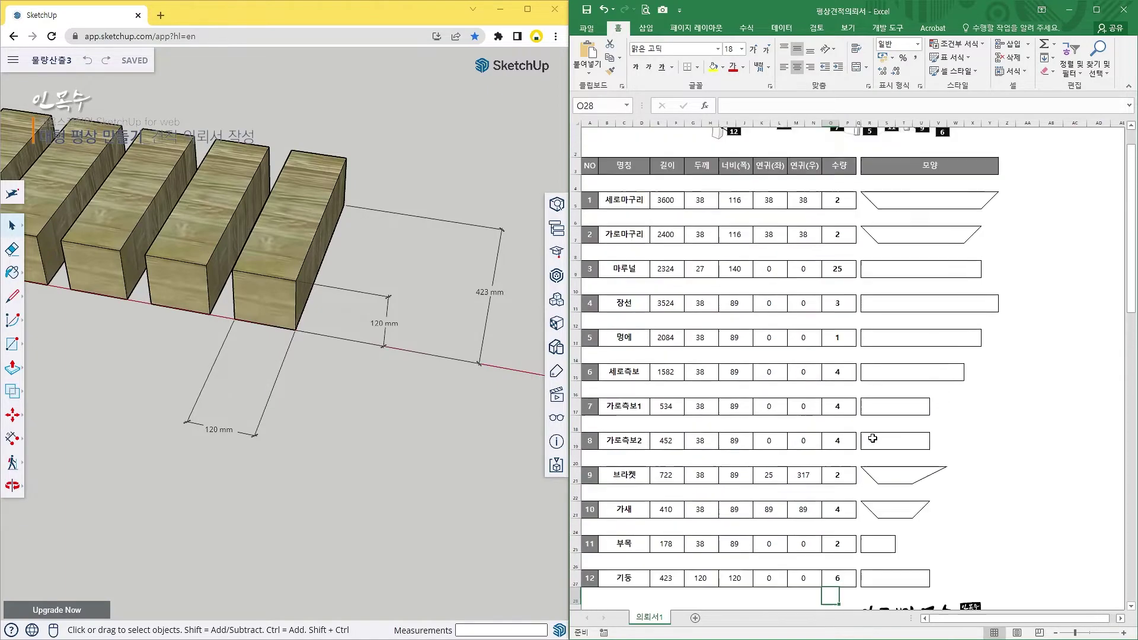
pyautogui.scroll(2, 871, 440)
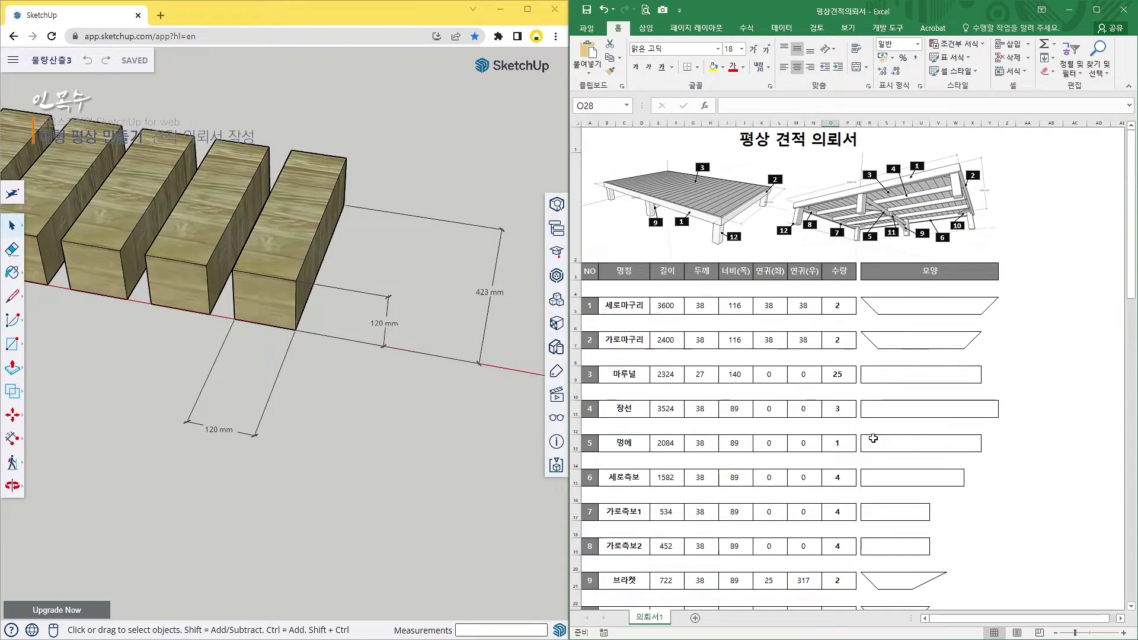
pyautogui.scroll(-1, 872, 439)
pyautogui.scroll(1, 942, 439)
pyautogui.scroll(-3, 938, 436)
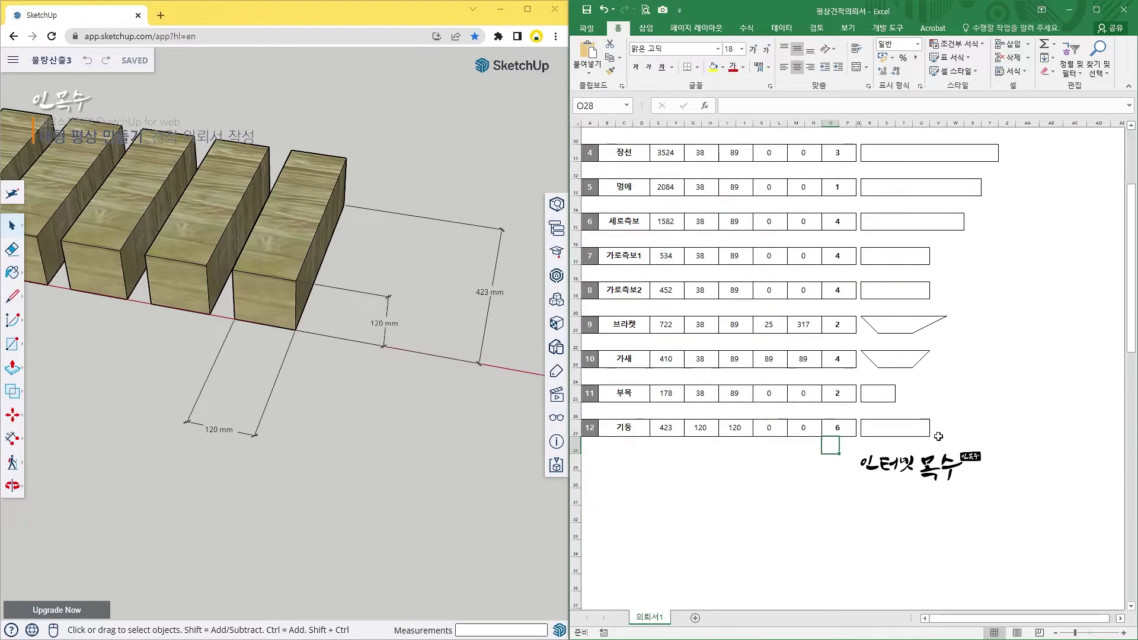
pyautogui.scroll(1, 946, 436)
pyautogui.scroll(1, 948, 436)
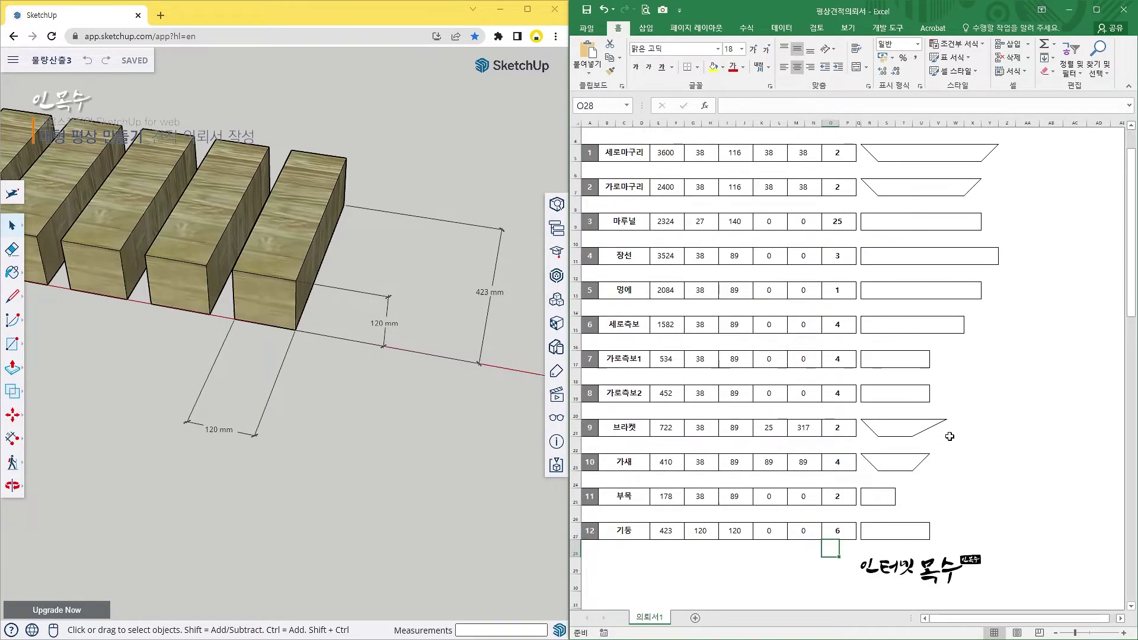
pyautogui.hotkey('ctrl', 'z')
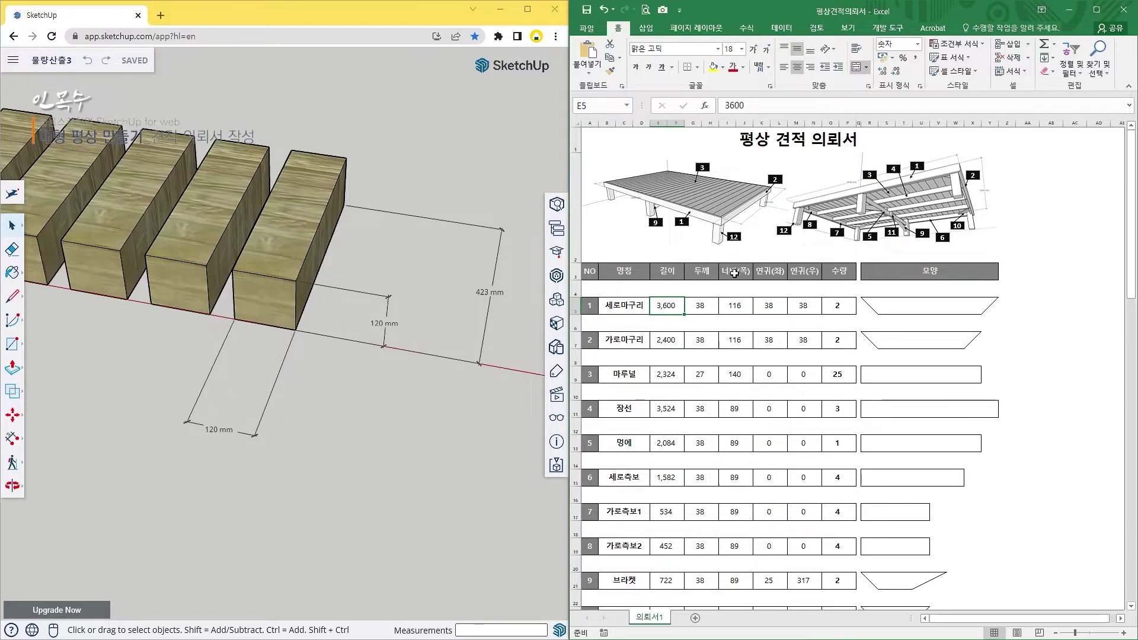
# Export the sheet as PDF 평상견적의뢰서2 and open it in Adobe Acrobat
pyautogui.click(645, 13)
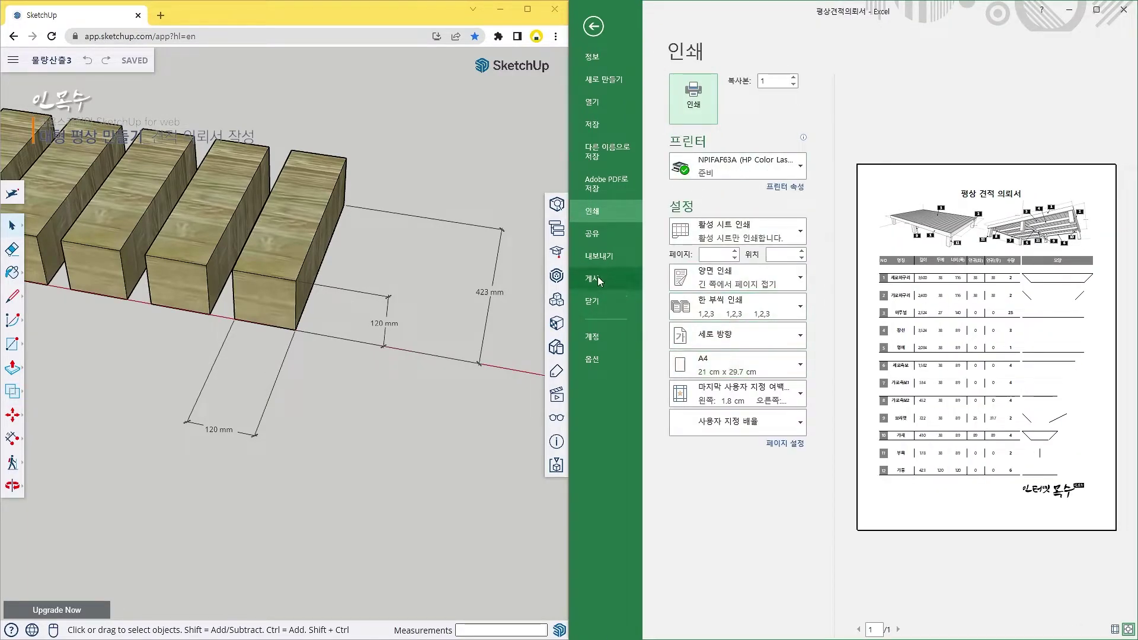
pyautogui.click(610, 258)
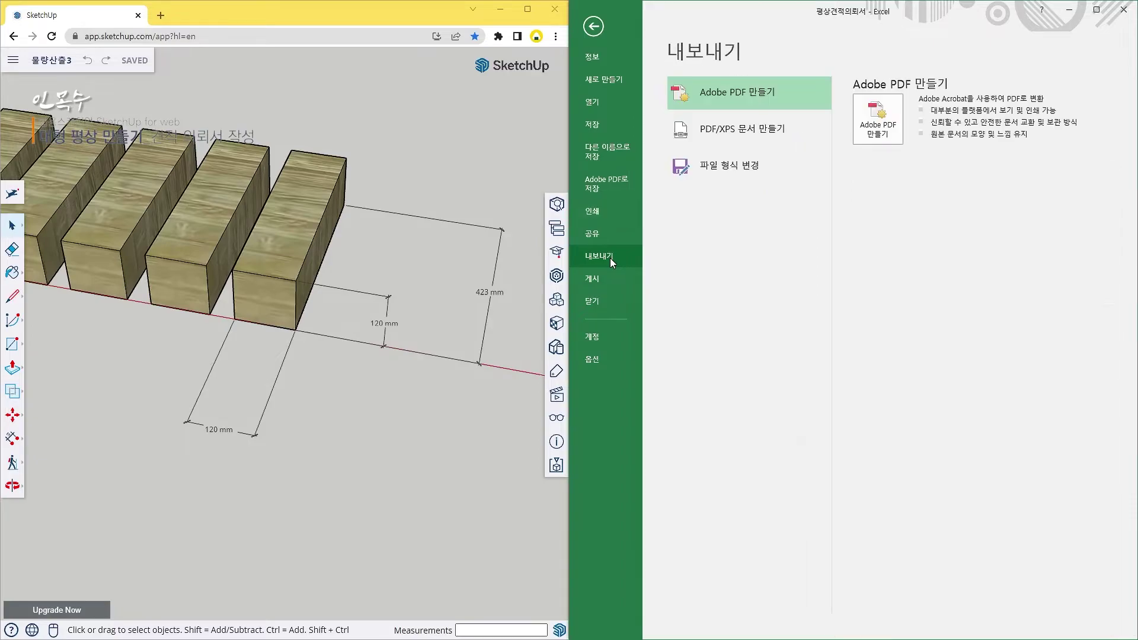
pyautogui.click(743, 135)
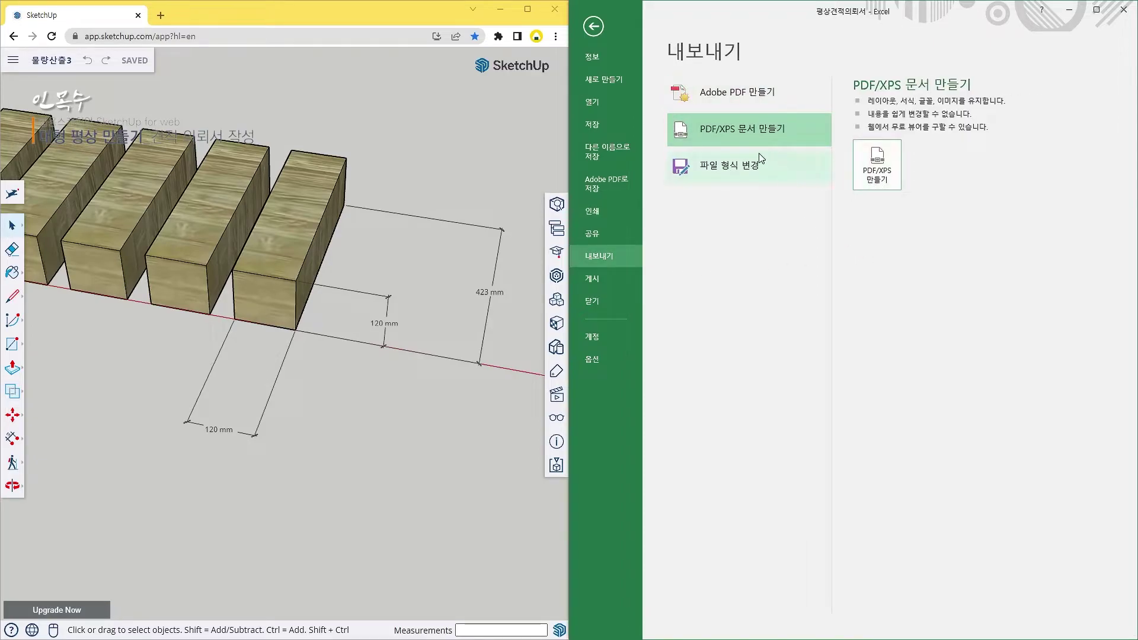
pyautogui.click(884, 179)
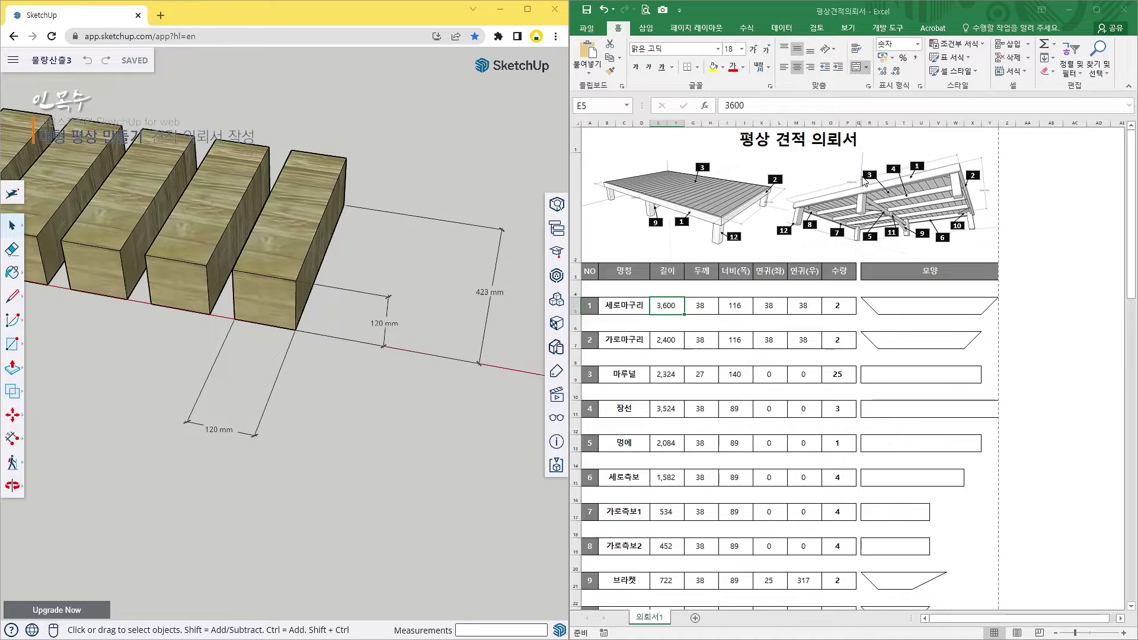
pyautogui.click(708, 259)
pyautogui.write('2')
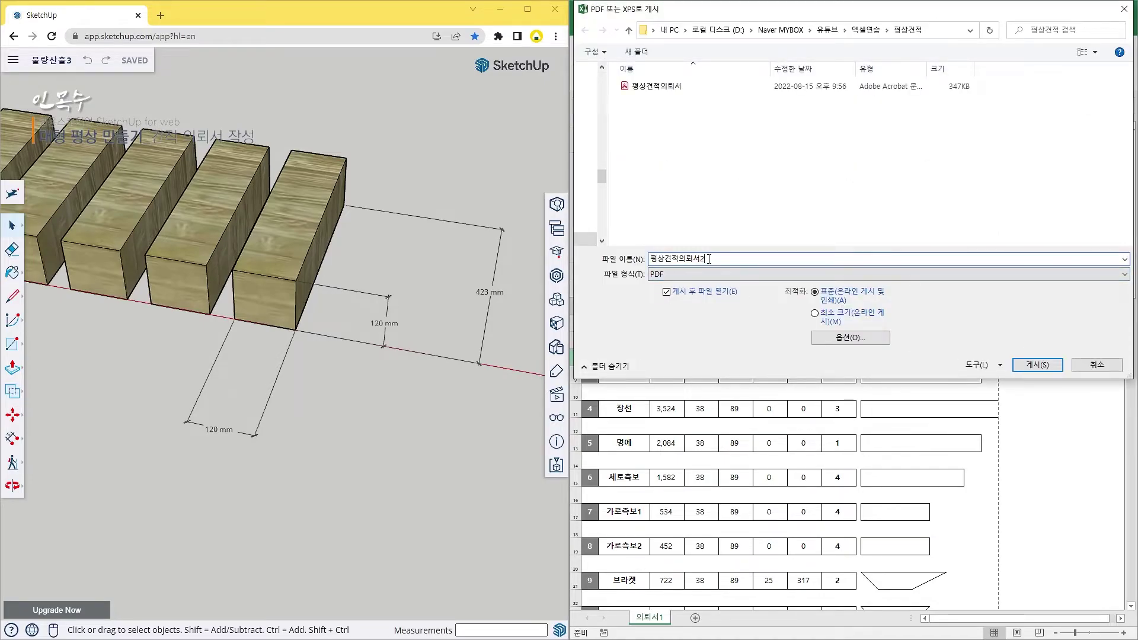
pyautogui.click(1037, 364)
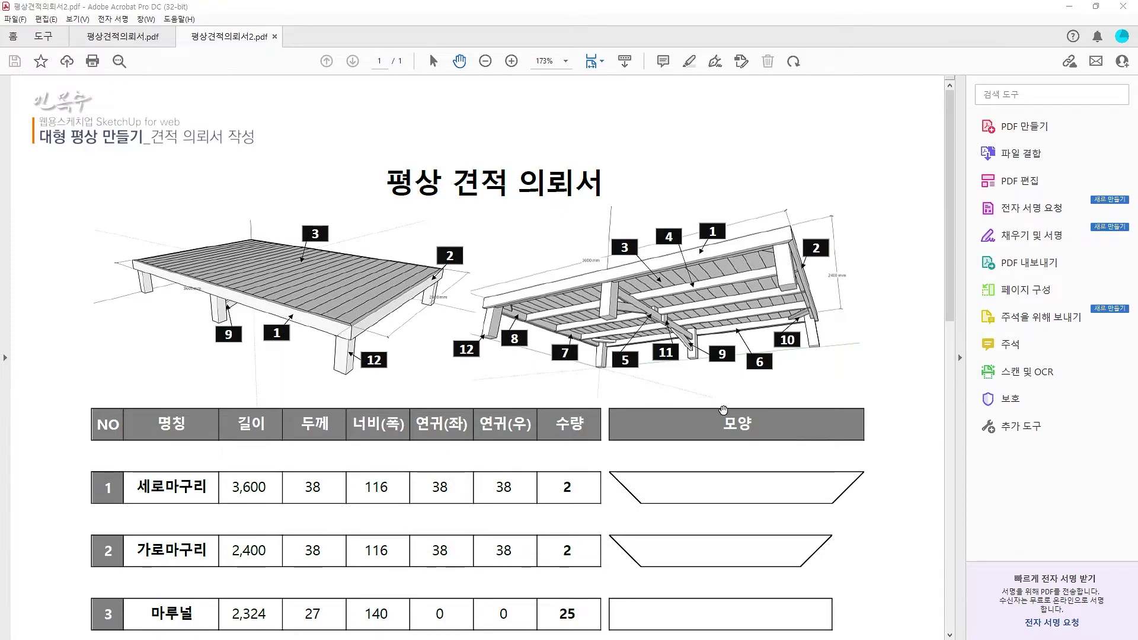
# Fit the full page of 평상견적의뢰서2.pdf in the Acrobat window to show all 12 part rows
pyautogui.scroll(-3, 607, 350)
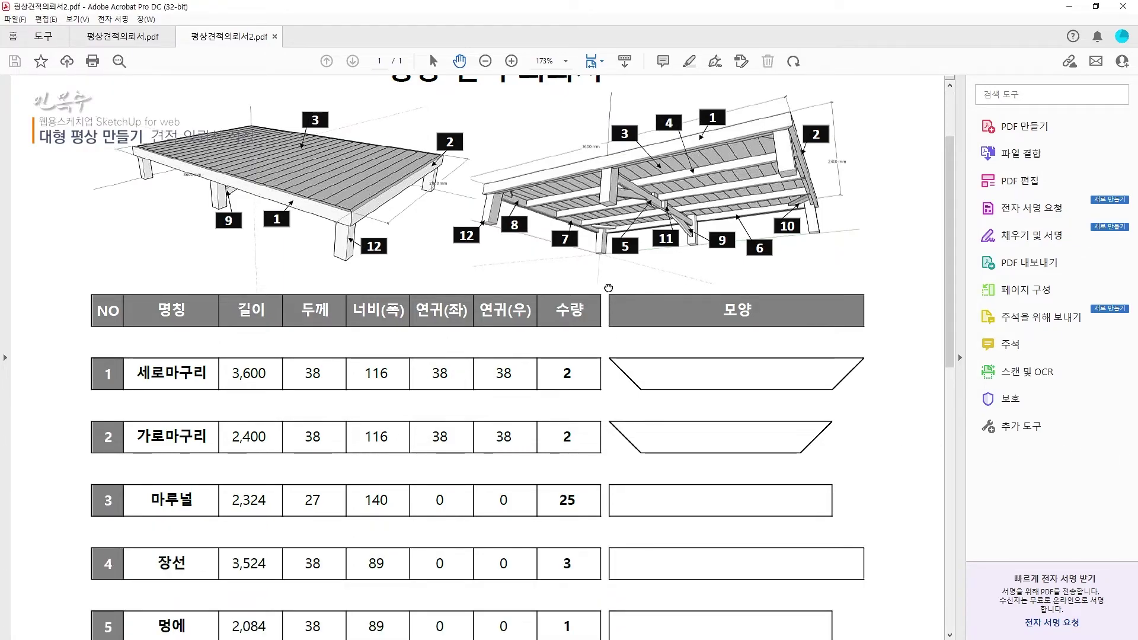
pyautogui.hotkey('ctrl', '0')
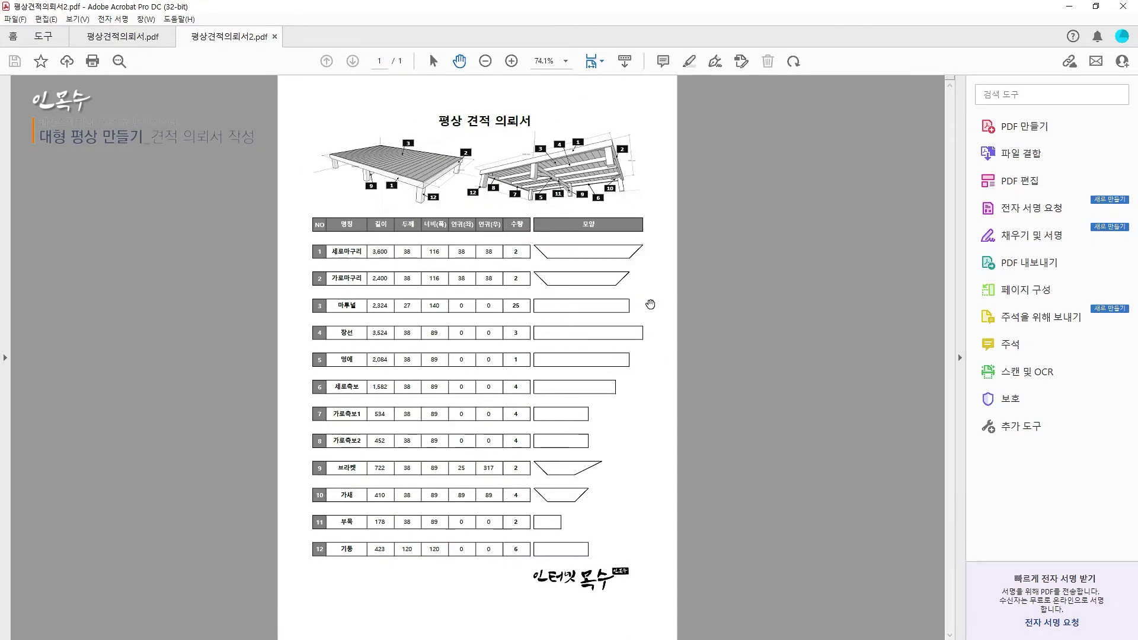